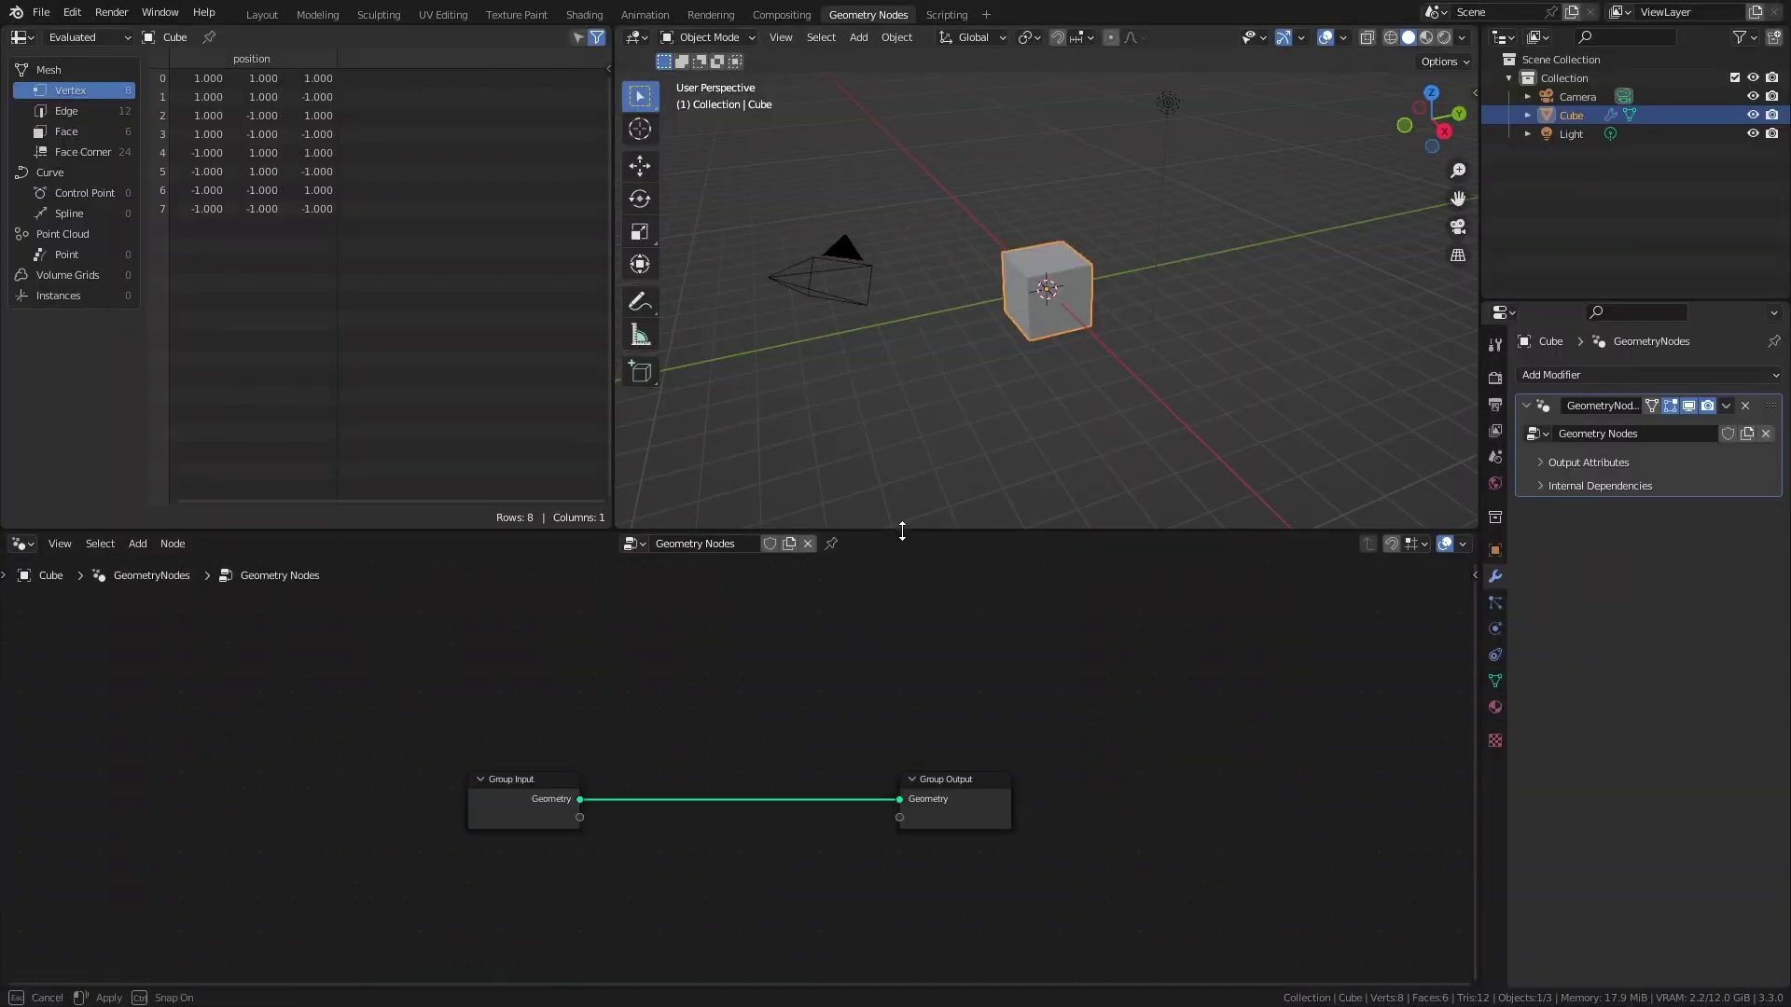
Step: Enlarge the node editor and insert a Set Shade Smooth node on the Group Input–Output link
left_click_drag(899, 524, 972, 408)
middle_click_drag(979, 392, 1031, 300)
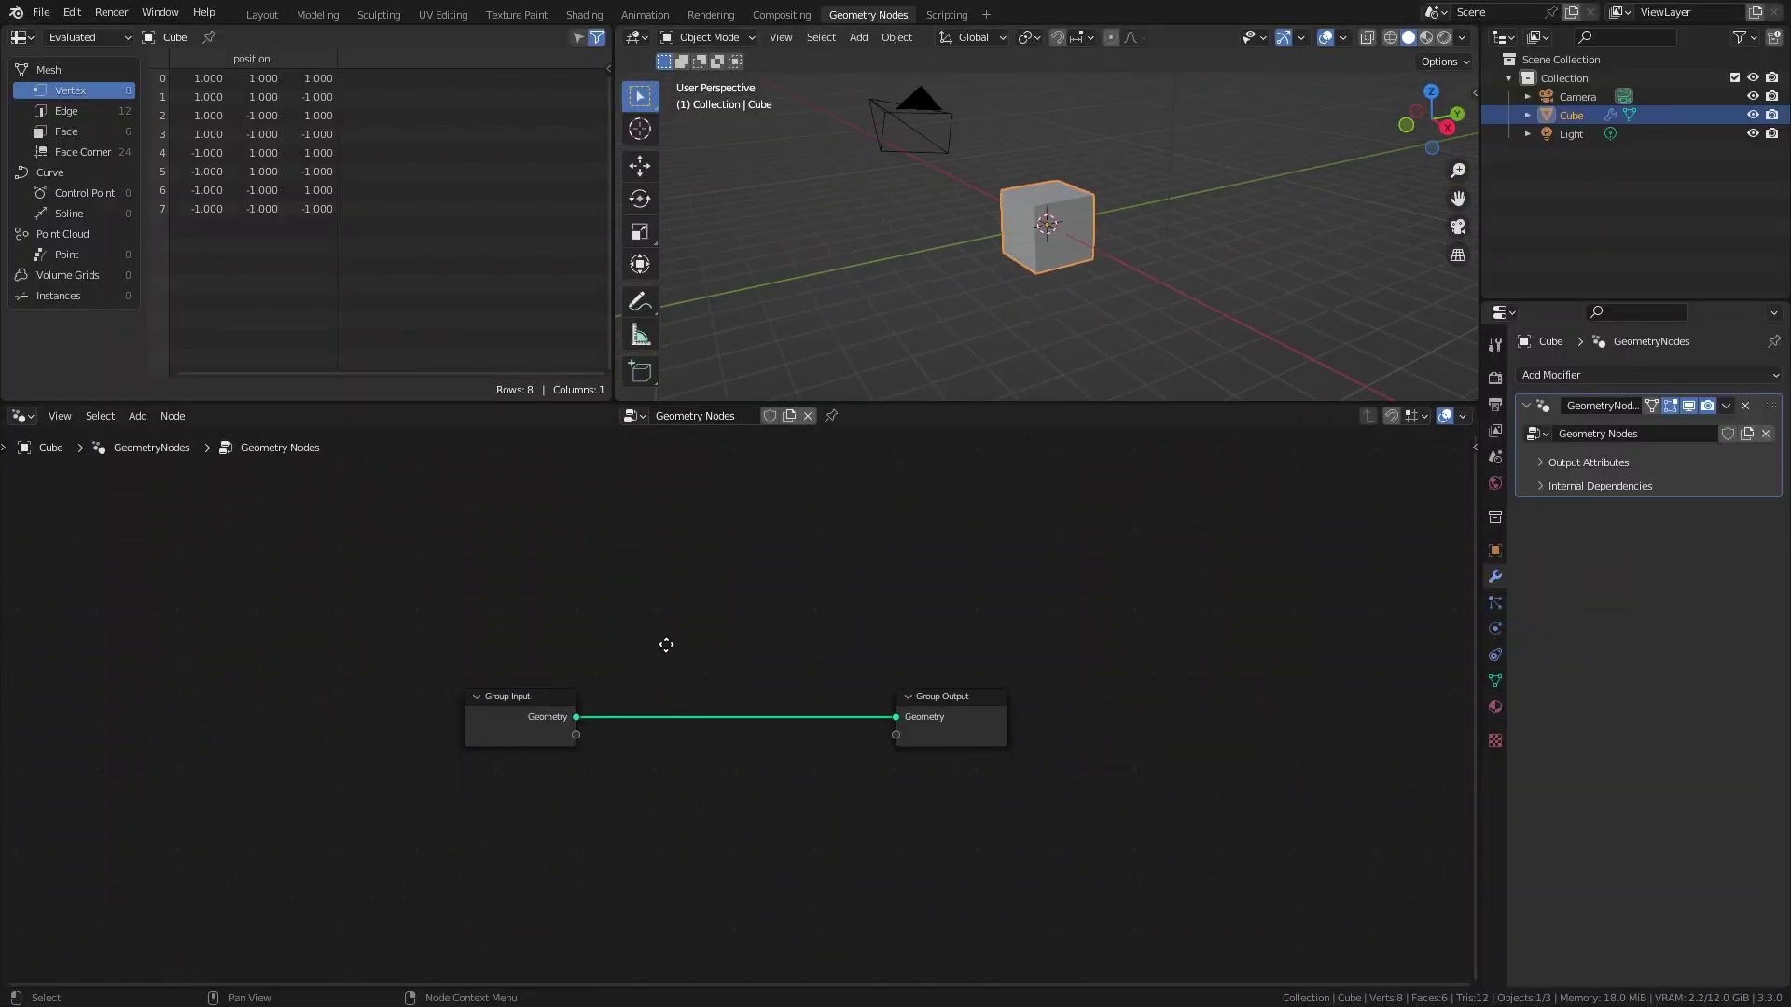
middle_click_drag(663, 640, 659, 540)
key("shift+a")
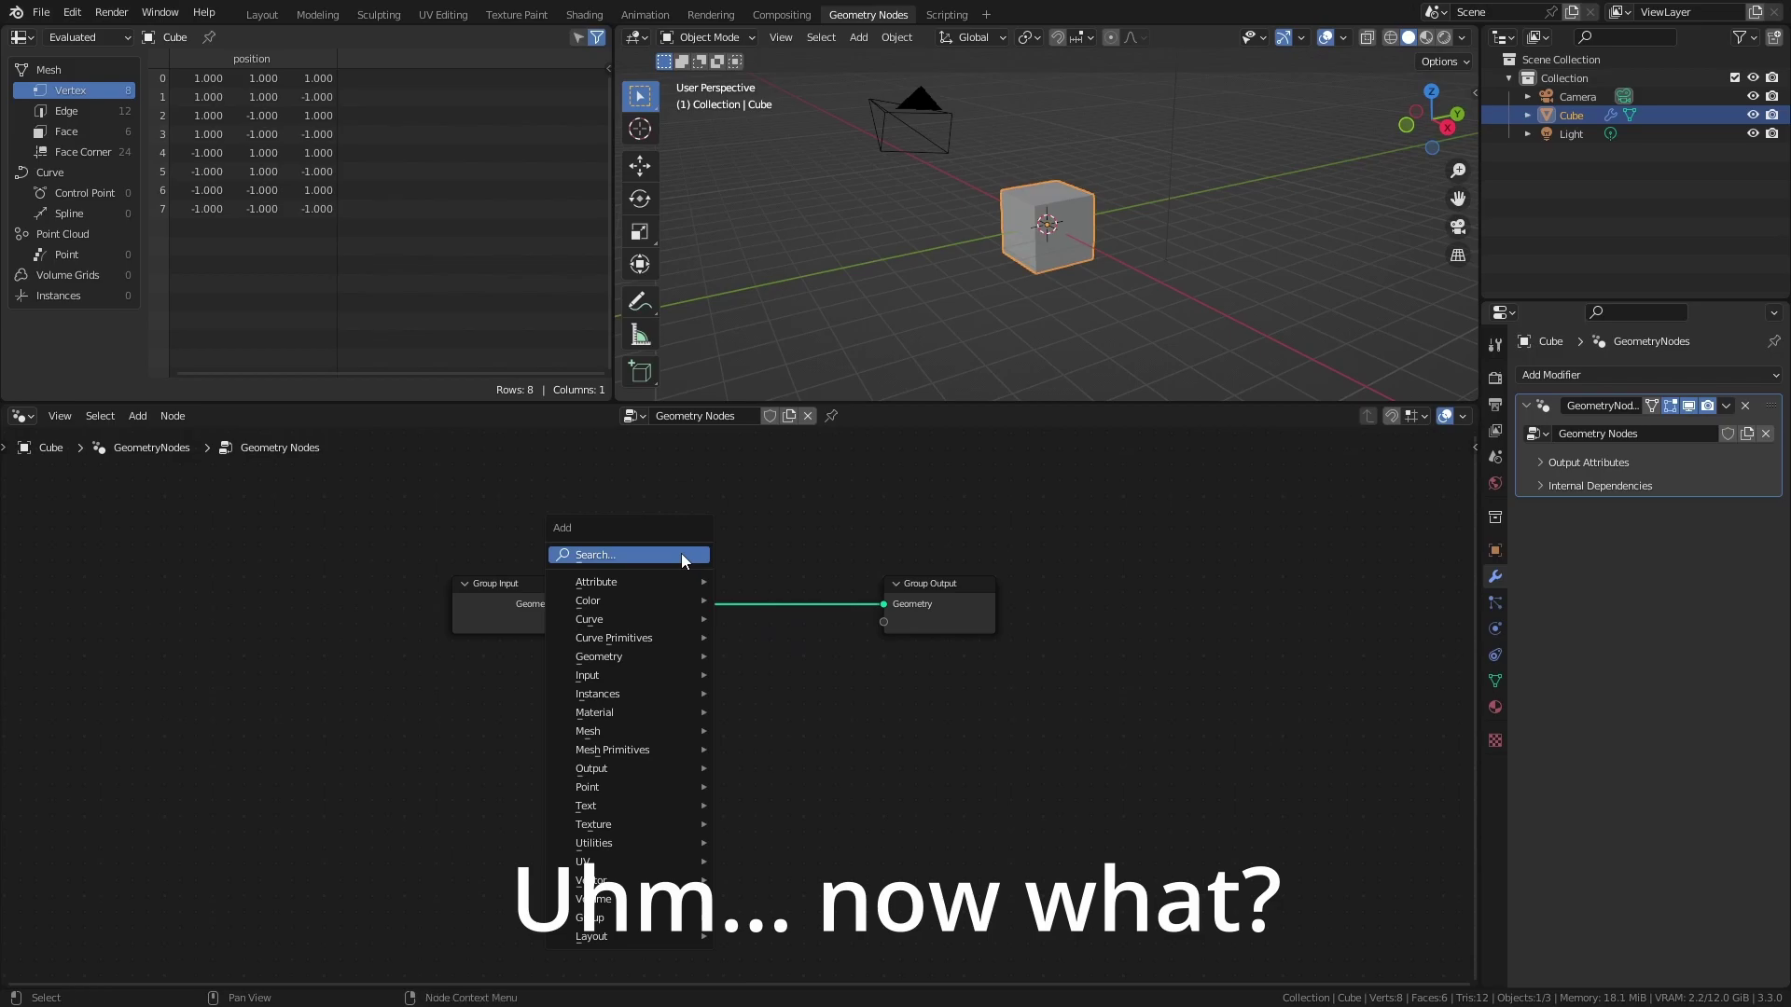
mouse_move(656, 806)
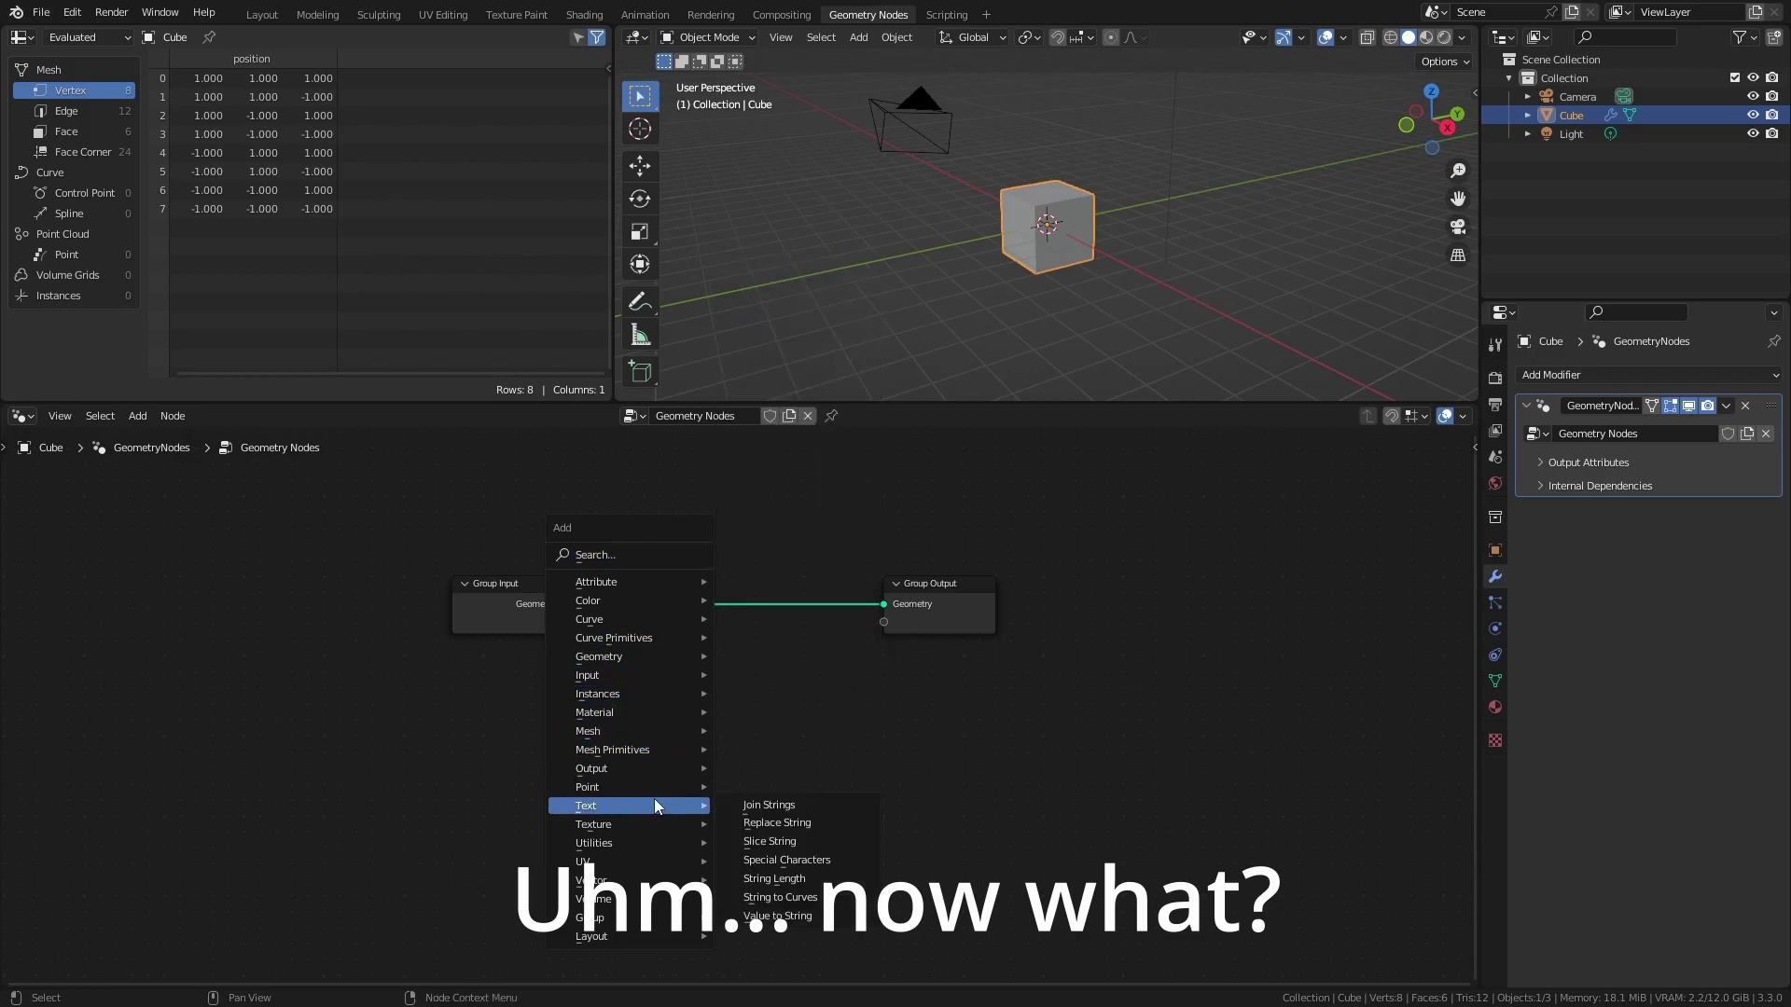
mouse_move(686, 731)
left_click(763, 731)
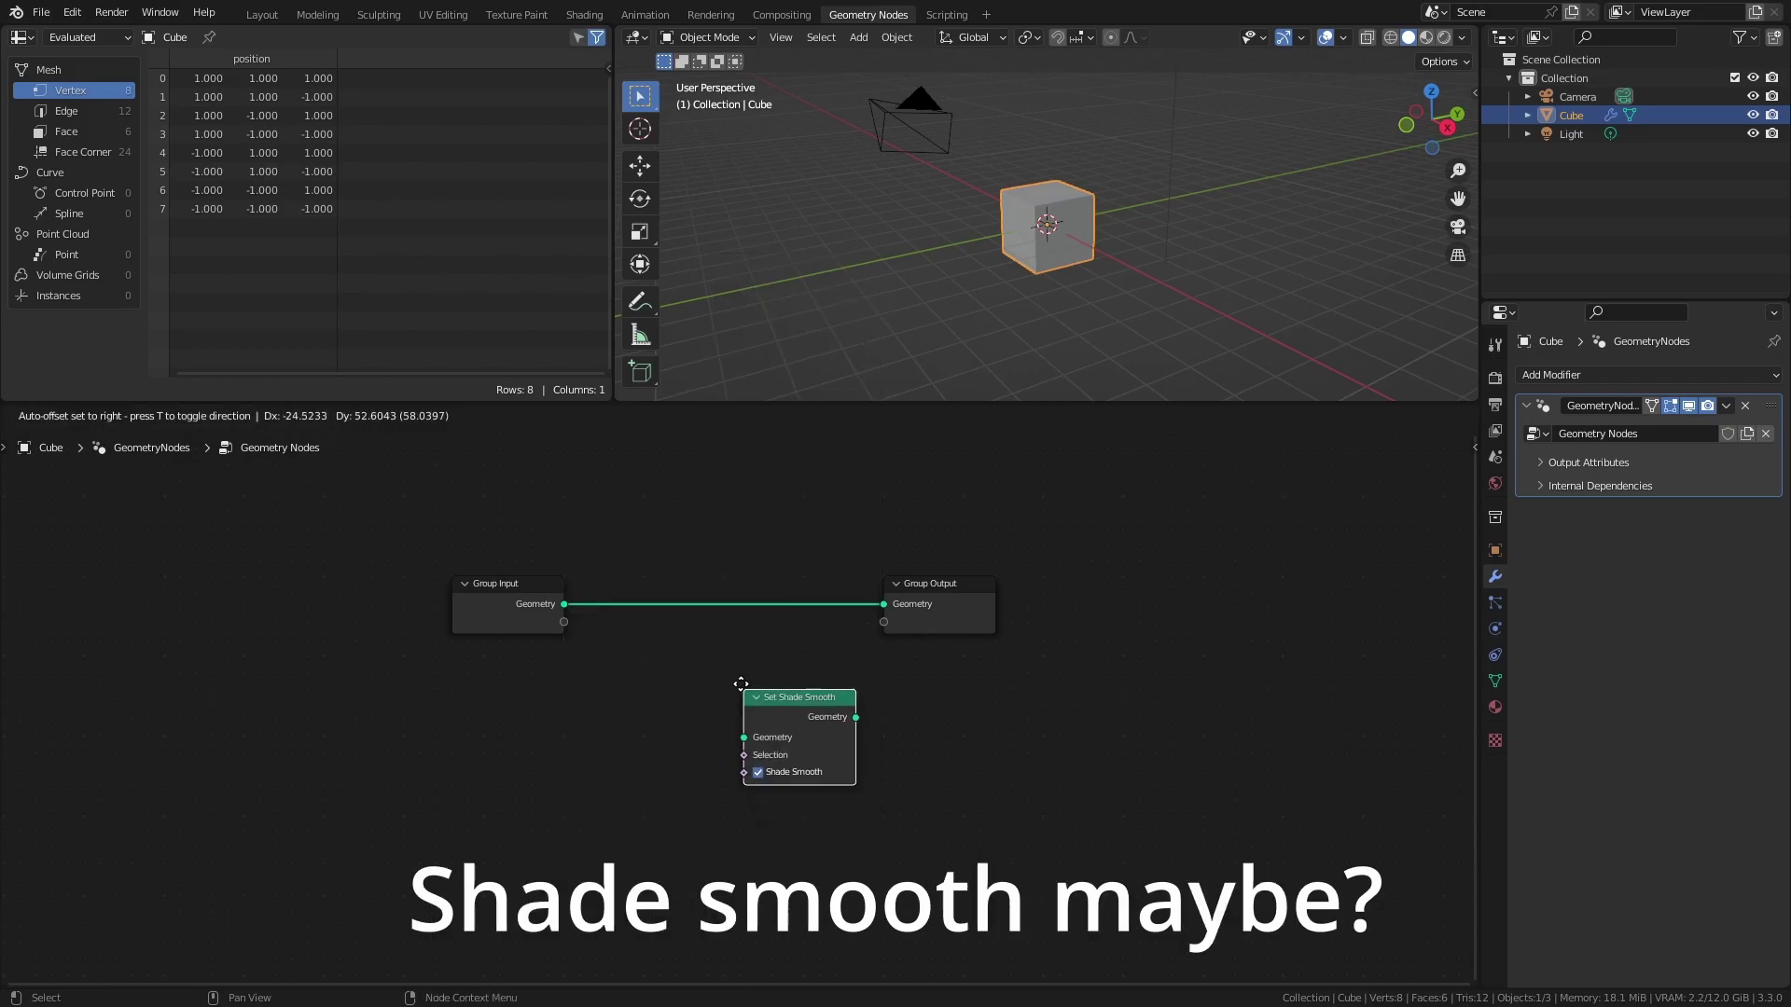
left_click(727, 588)
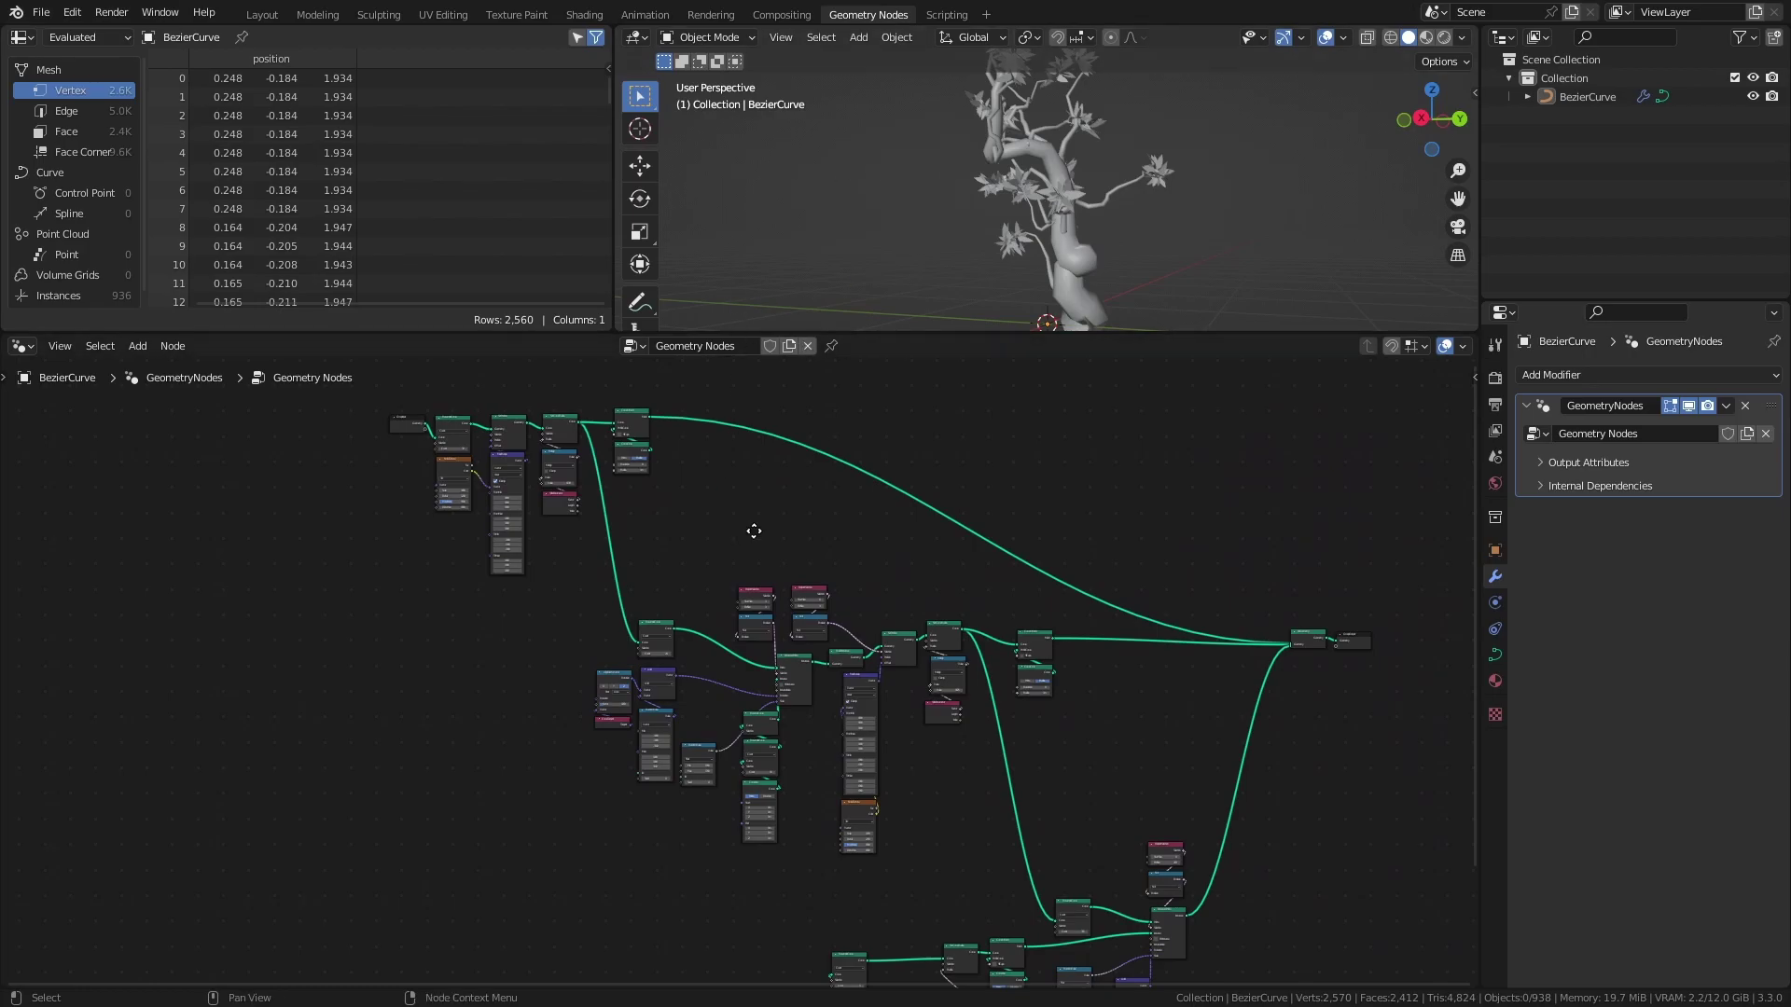
Step: Remove the spreadsheet area, then preview the stem and the instanced branch curves
middle_click_drag(754, 531, 898, 565)
left_click_drag(618, 36, 419, 56)
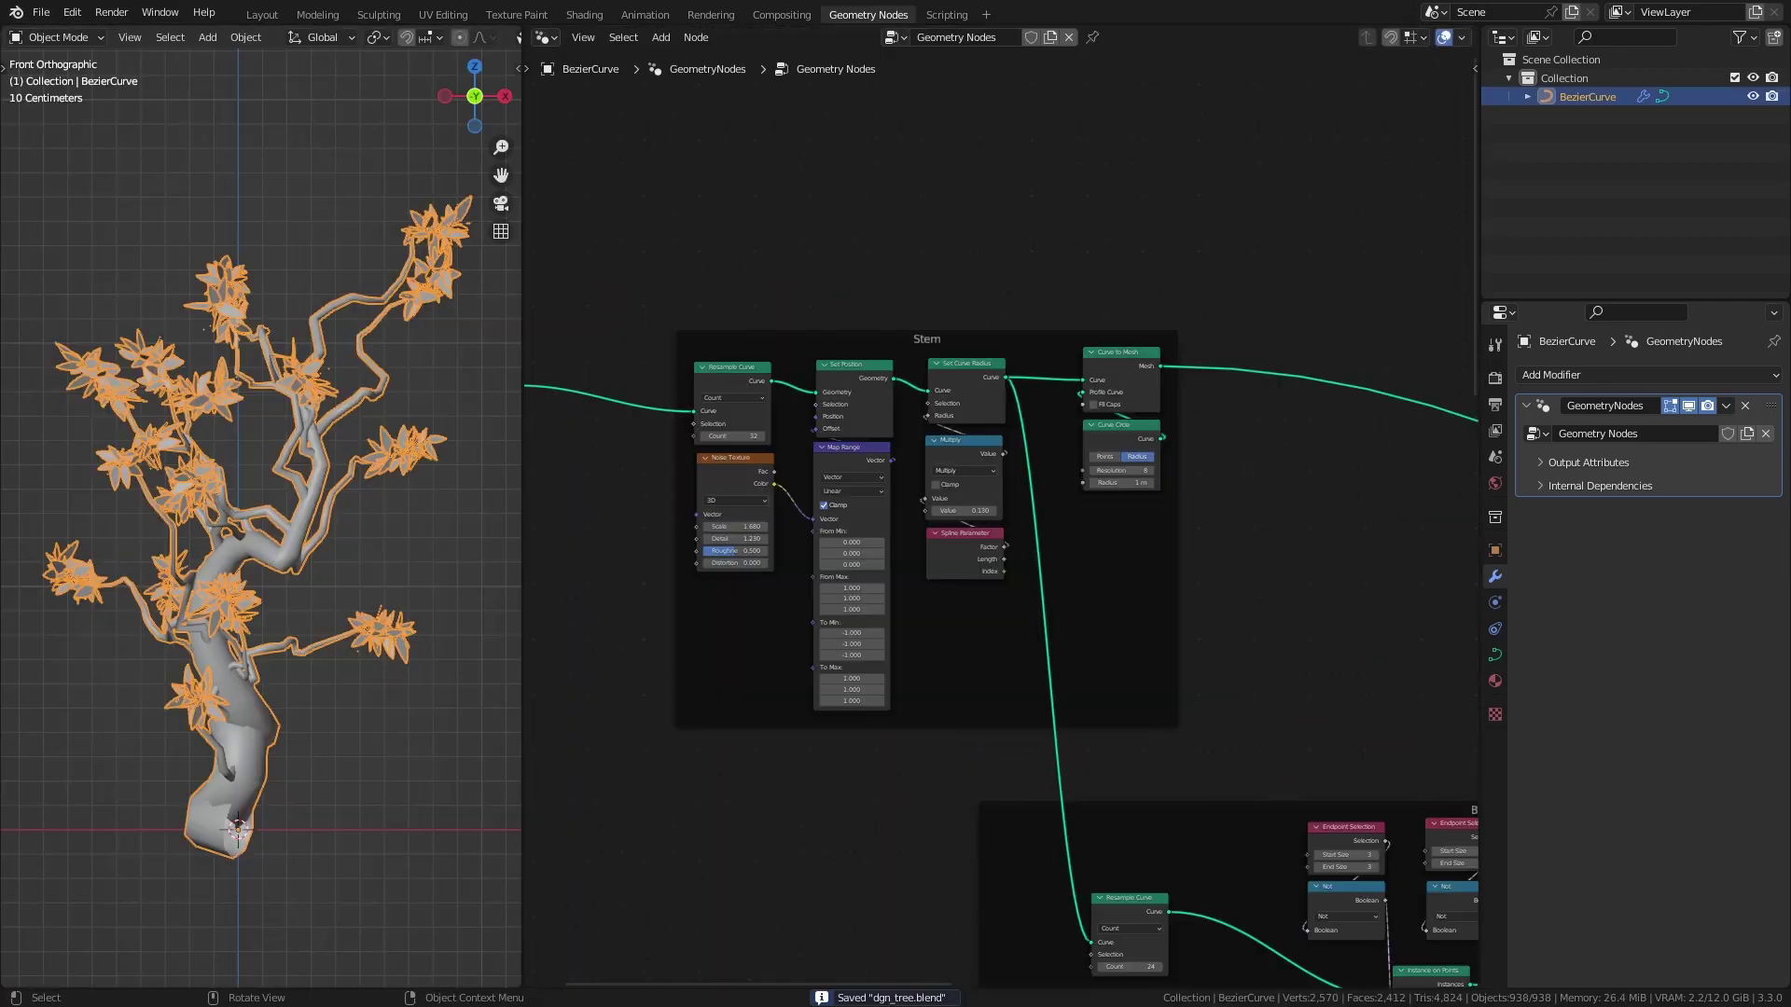
scroll(1264, 521, "up", 3)
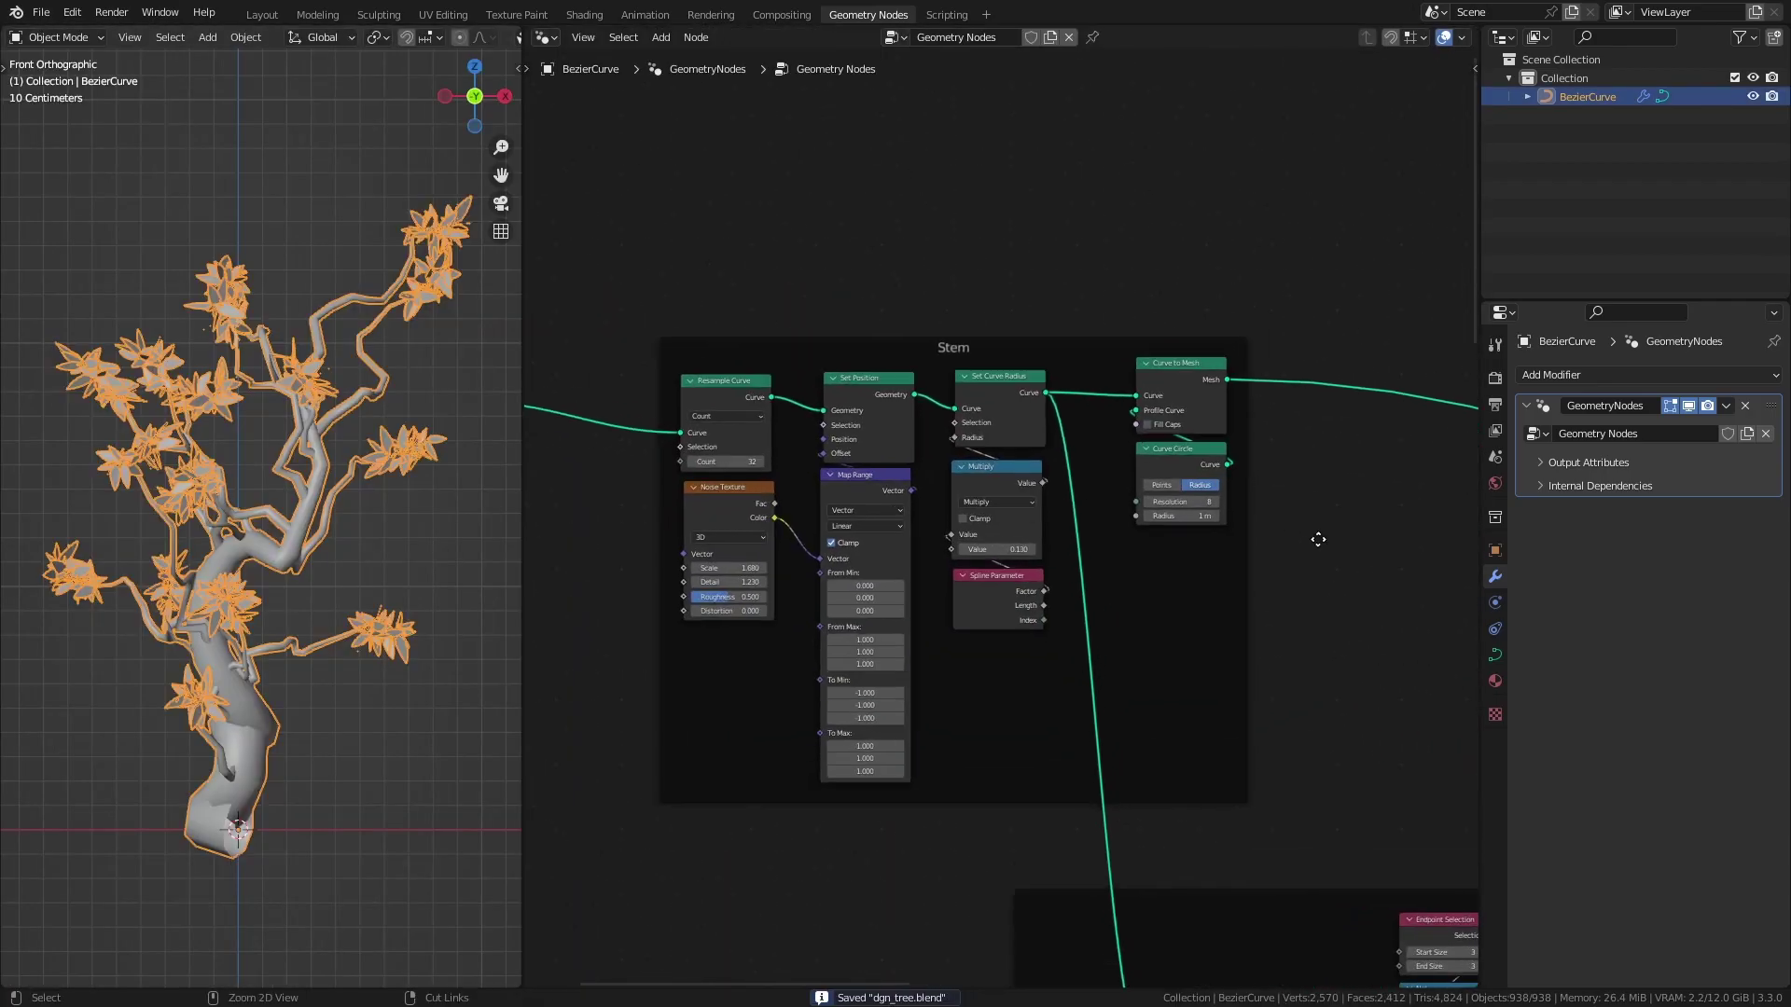
left_click(1333, 403, "ctrl+shift")
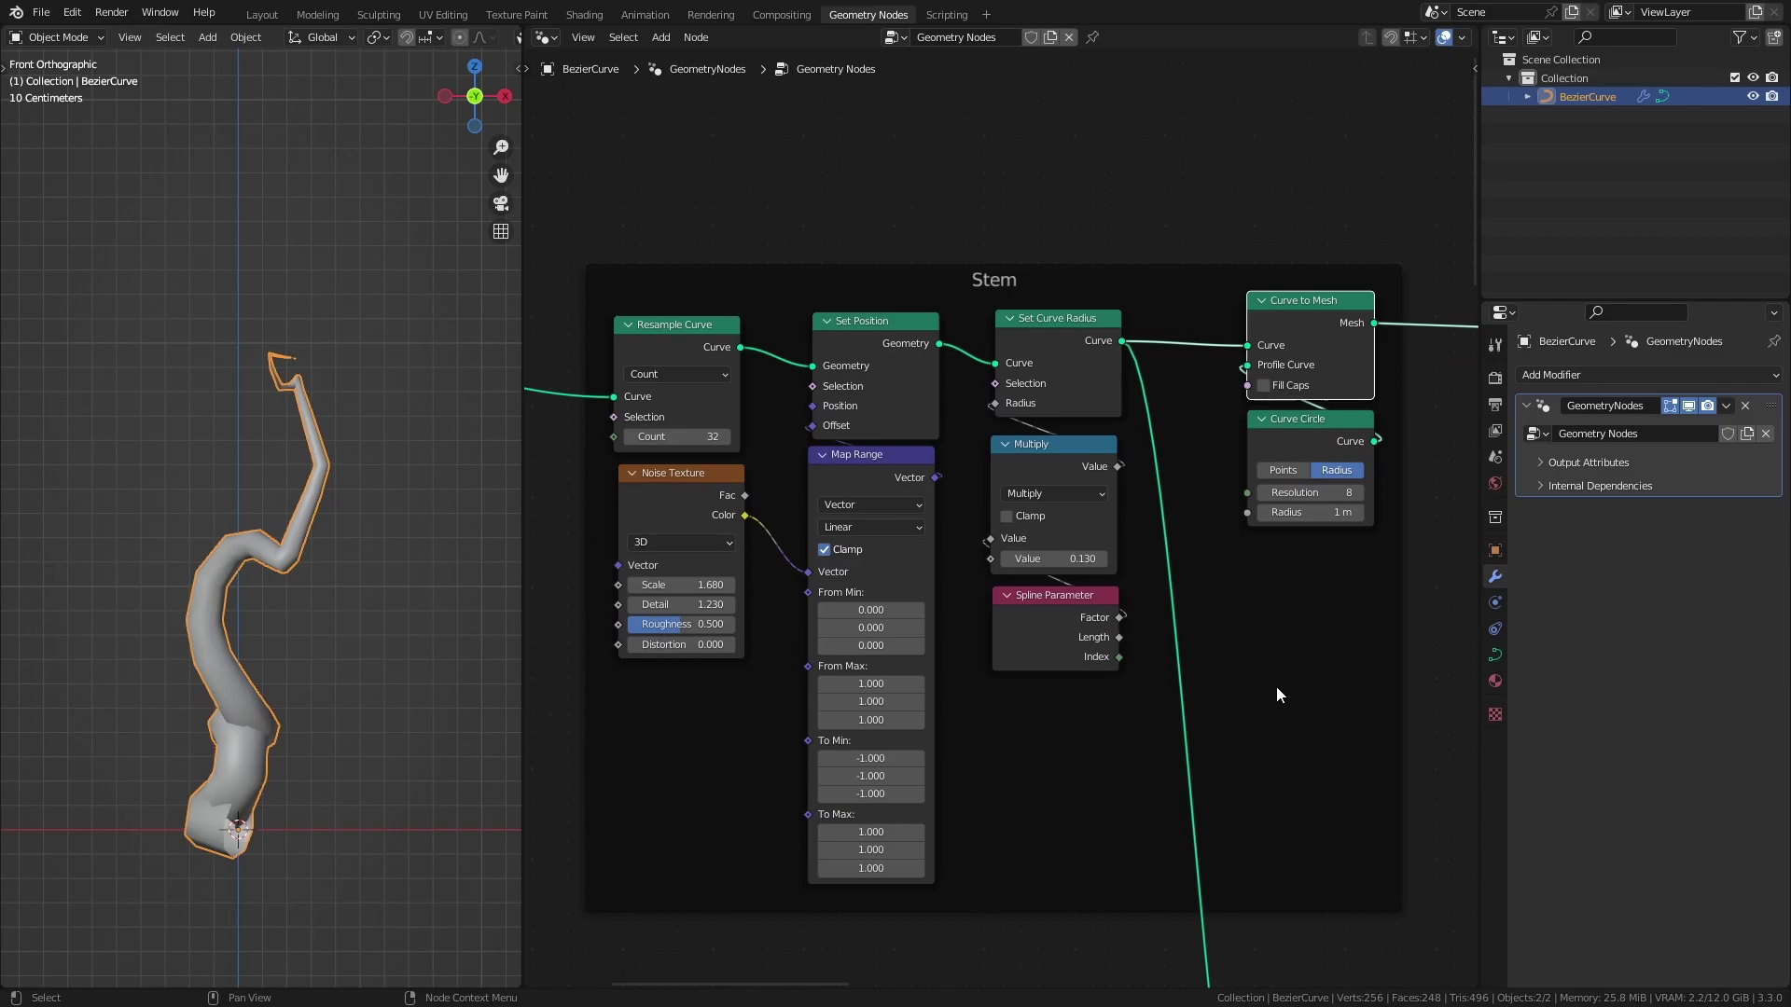
scroll(887, 490, "up", 3)
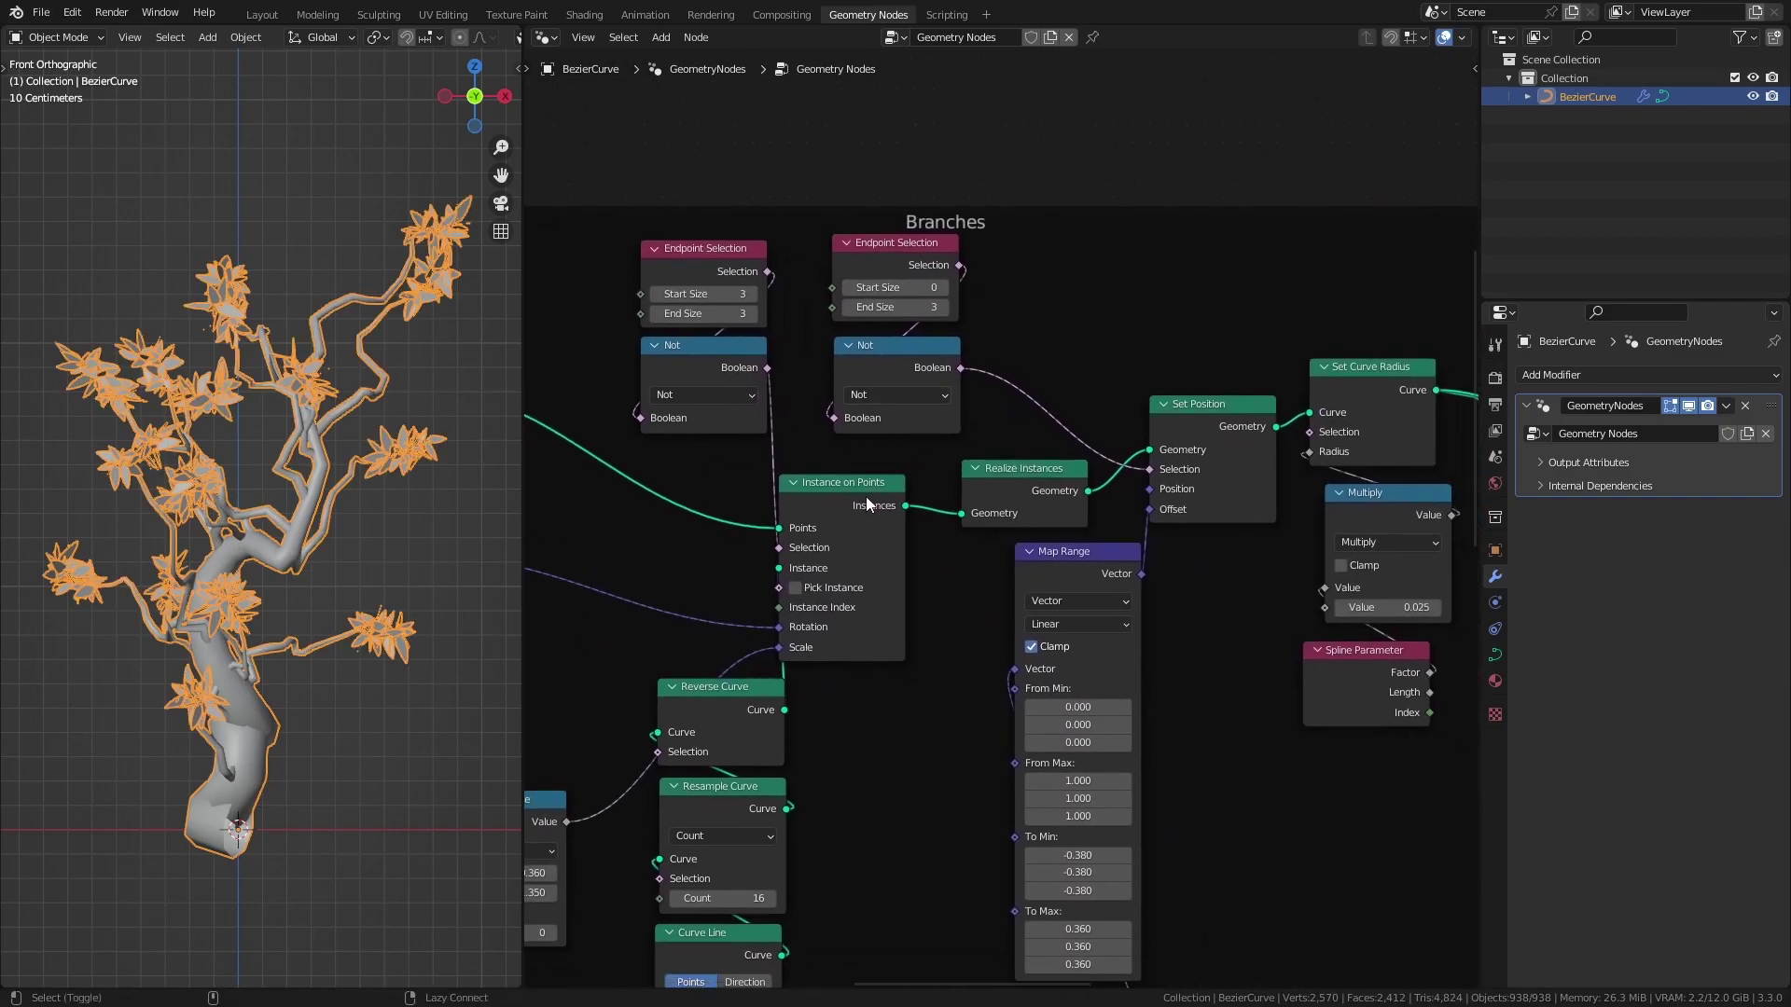
left_click(866, 496, "ctrl+shift")
Step: Preview the jagged branch curves after Set Position, then the branches as mesh tubes
middle_click_drag(1212, 632, 1028, 654)
left_click(1034, 450, "ctrl+shift")
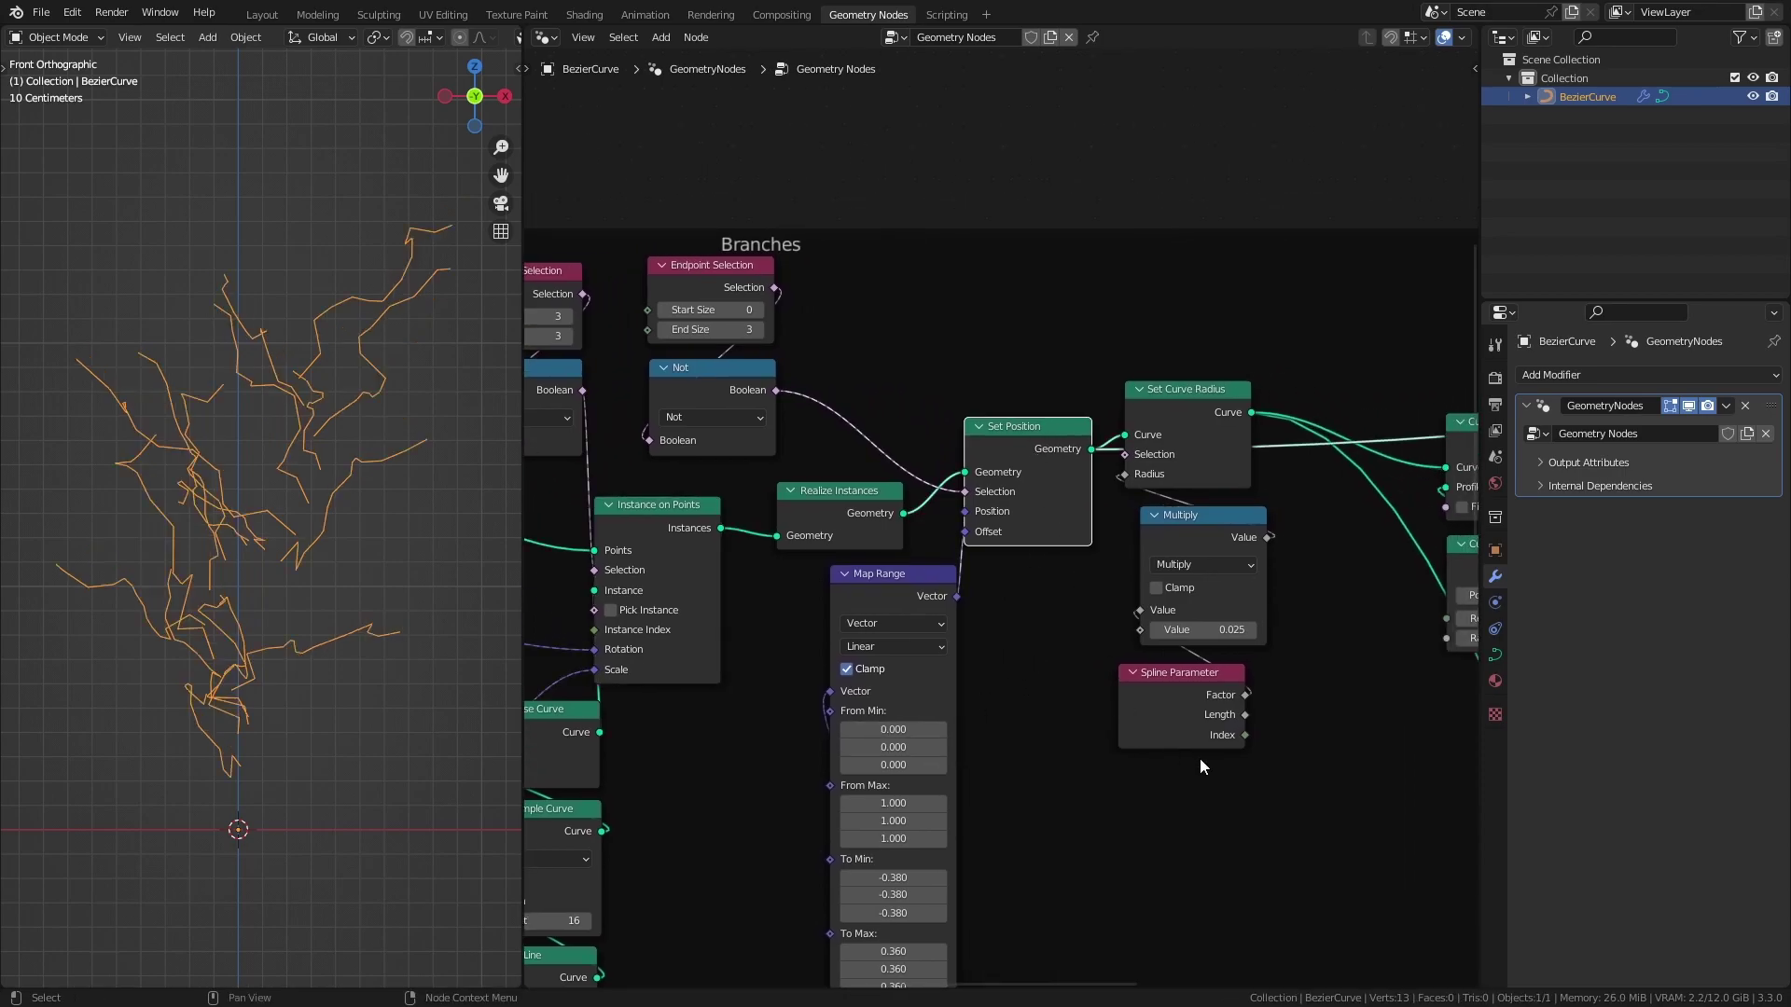
middle_click_drag(1401, 719, 1083, 708)
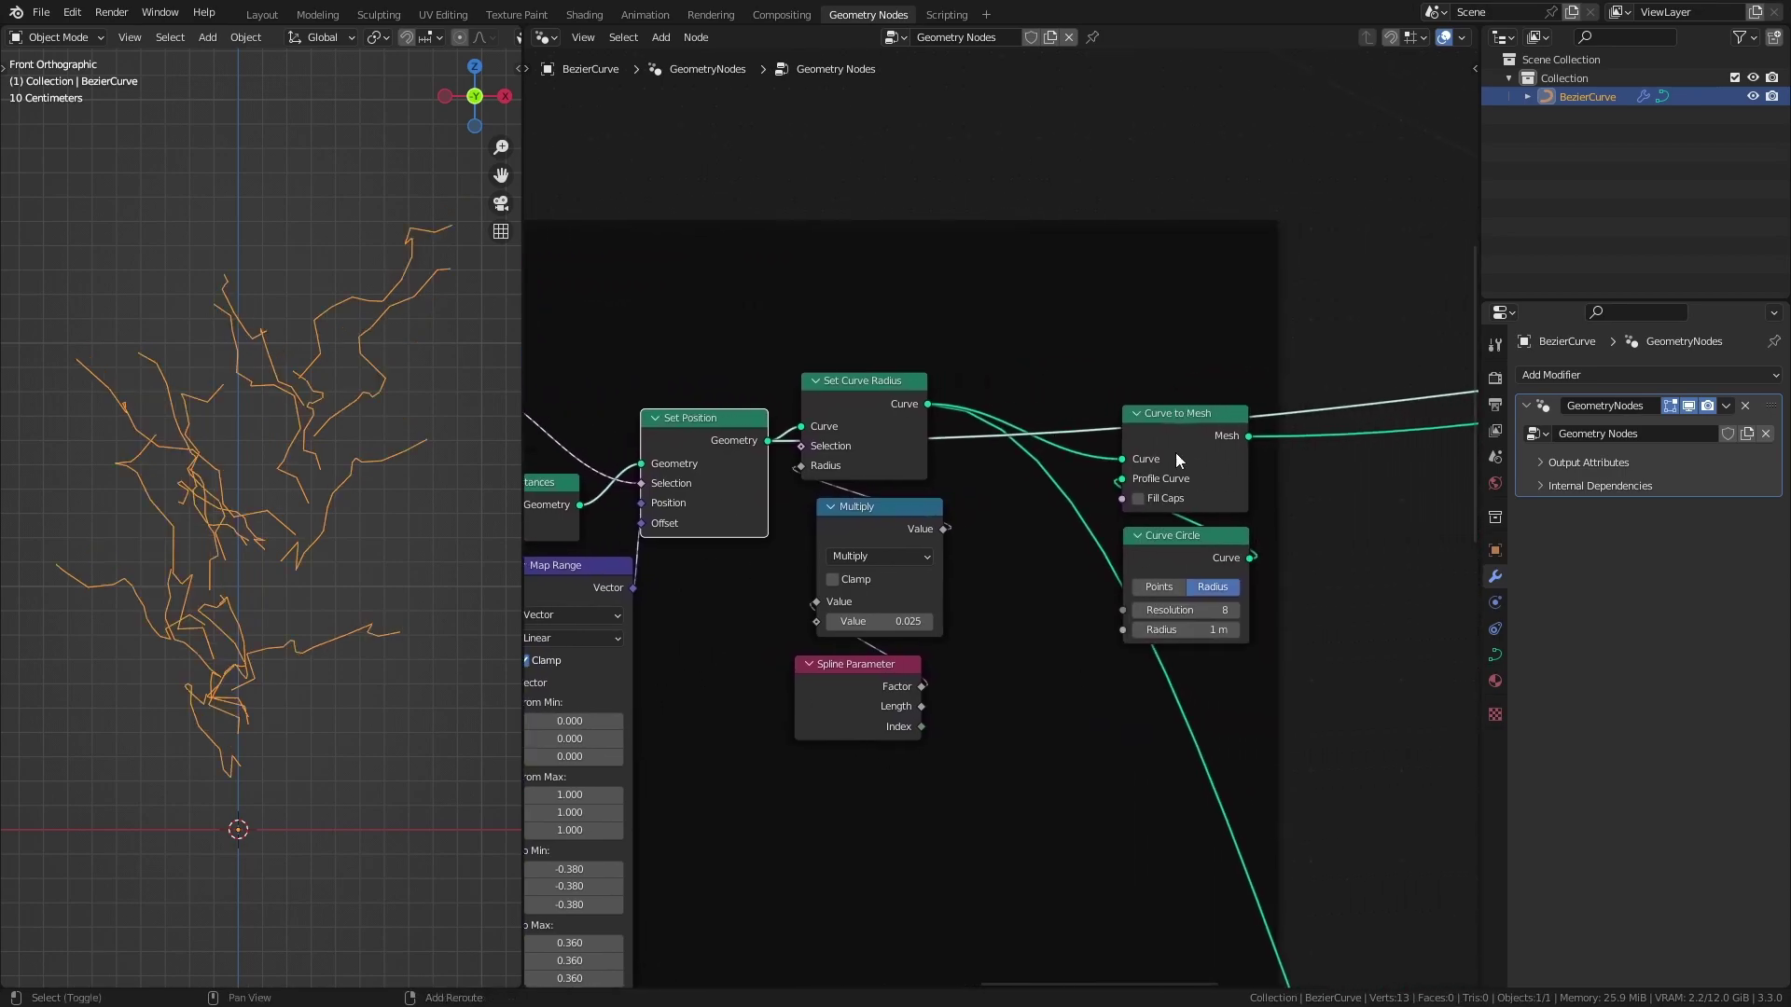
left_click(1186, 421, "ctrl+shift")
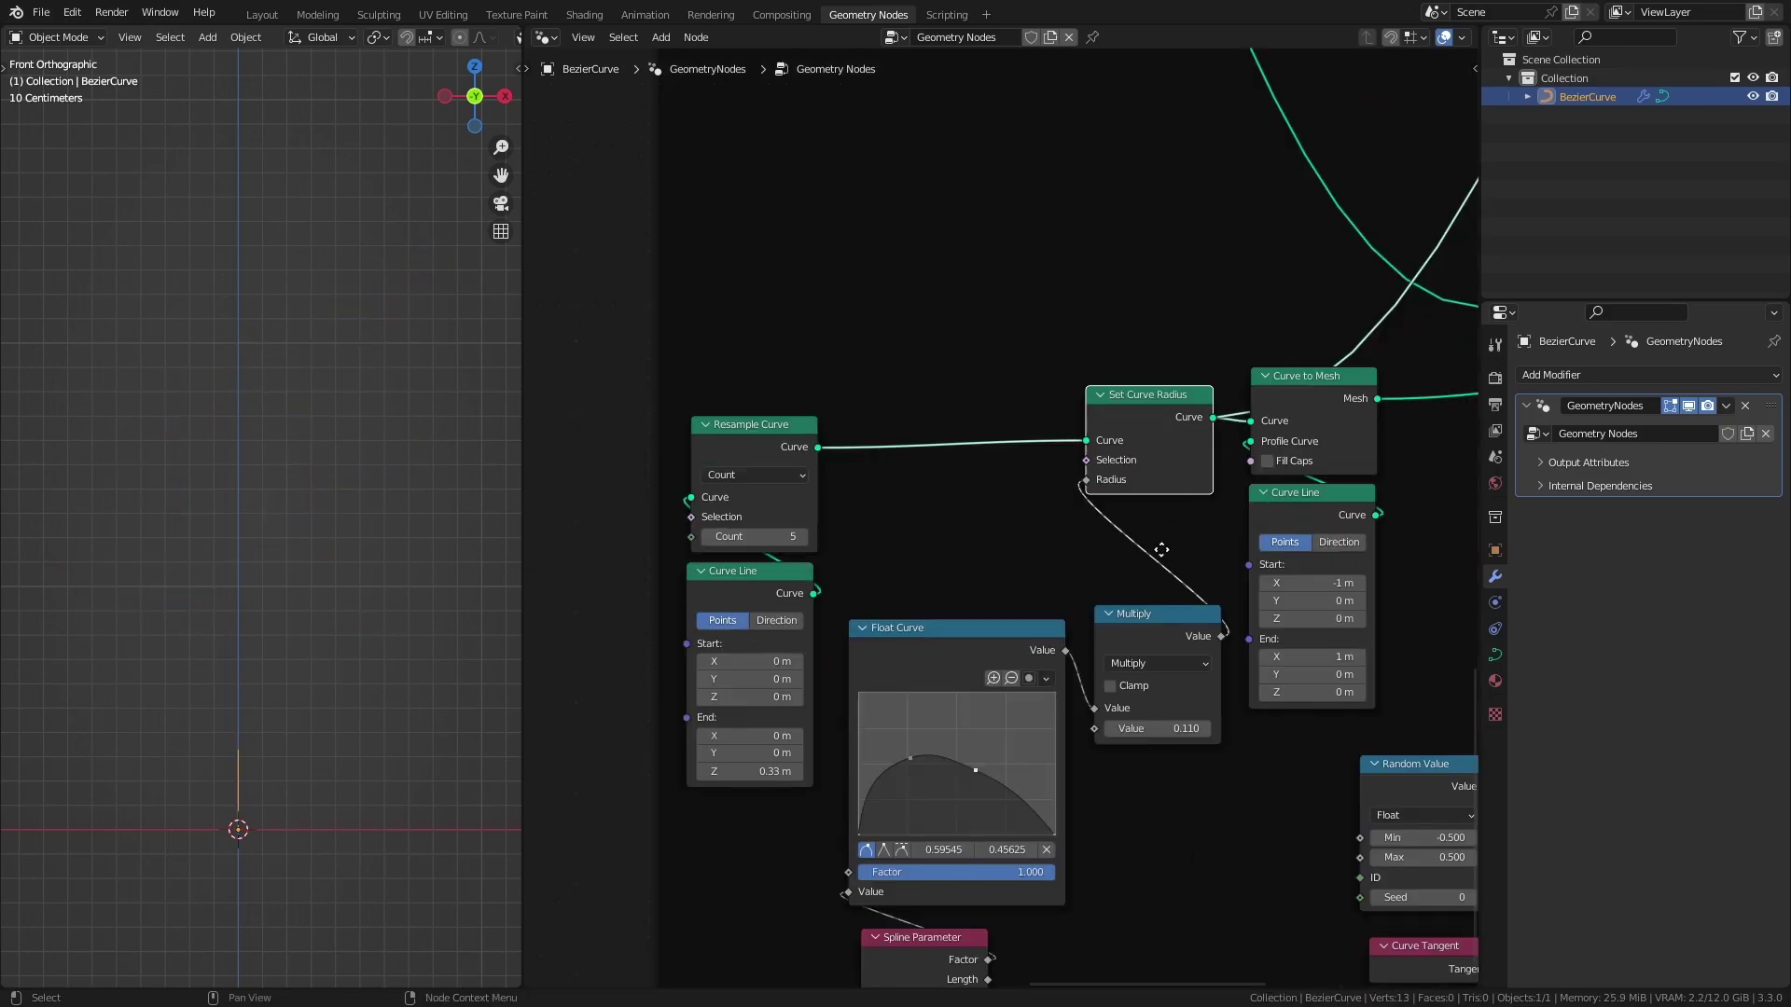
Step: Preview the single leaf mesh, then the scattered leaf instances
middle_click_drag(1161, 551, 653, 608)
left_click(882, 460, "ctrl+shift")
left_click(1108, 477, "ctrl+shift")
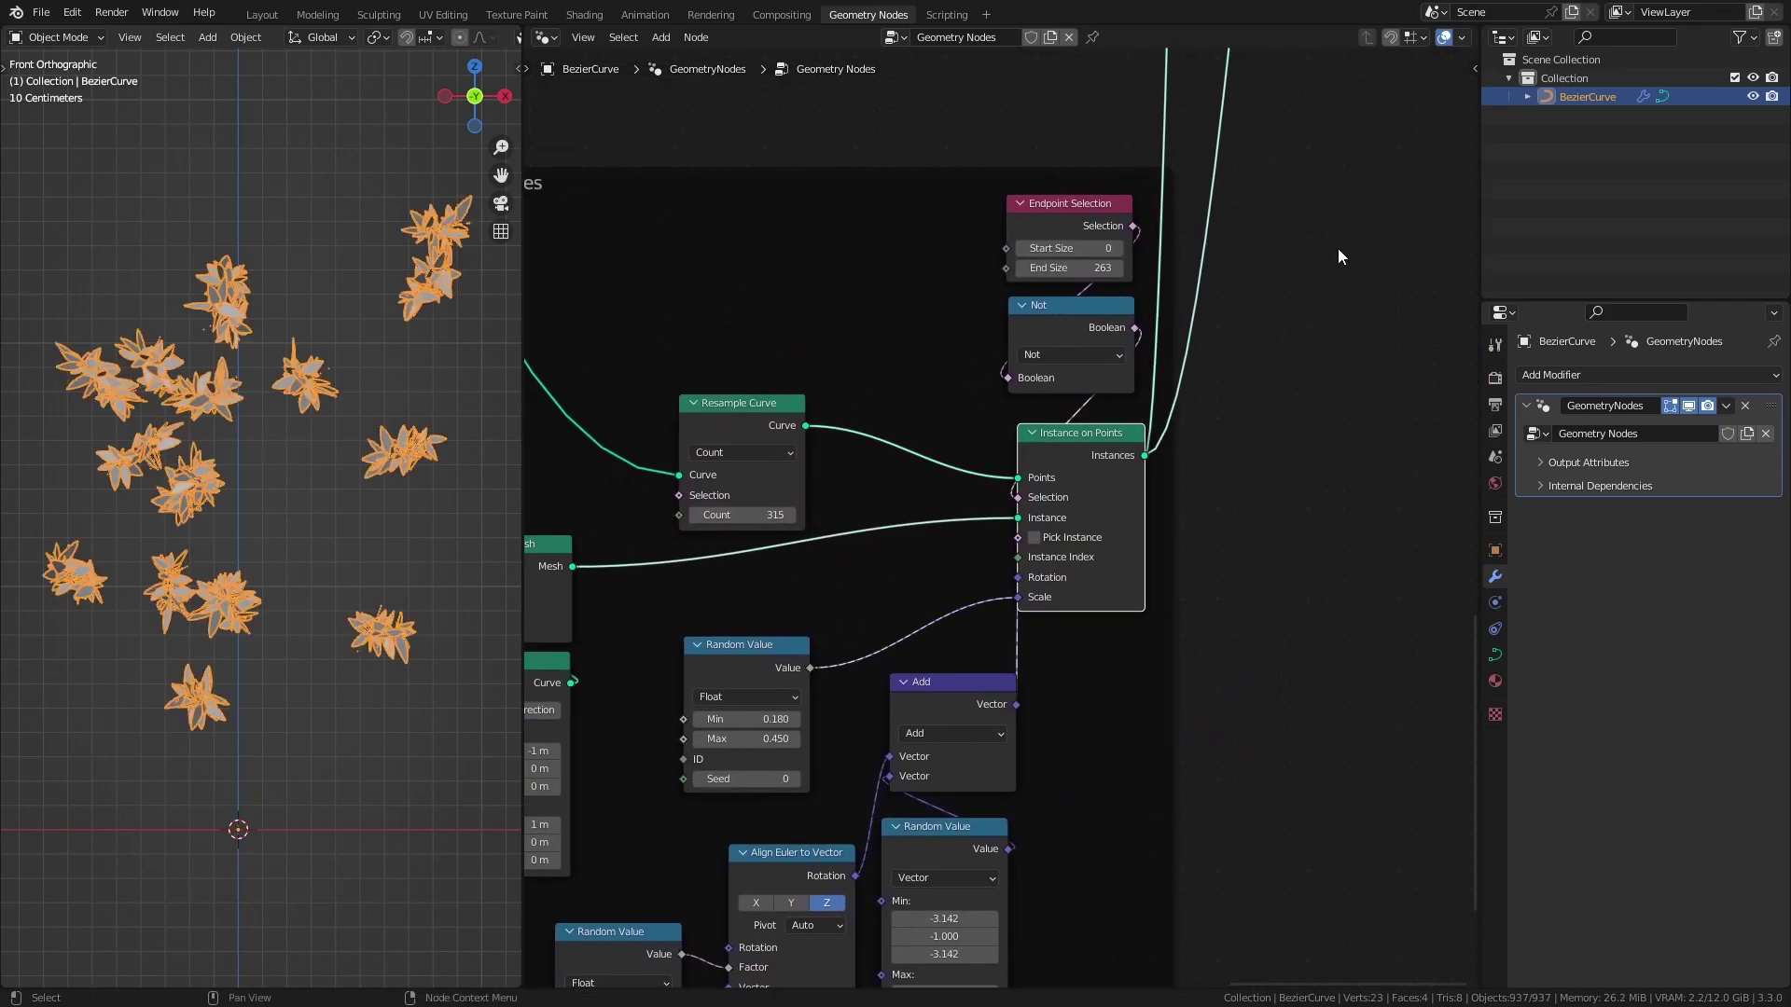
middle_click_drag(1337, 248, 1098, 461)
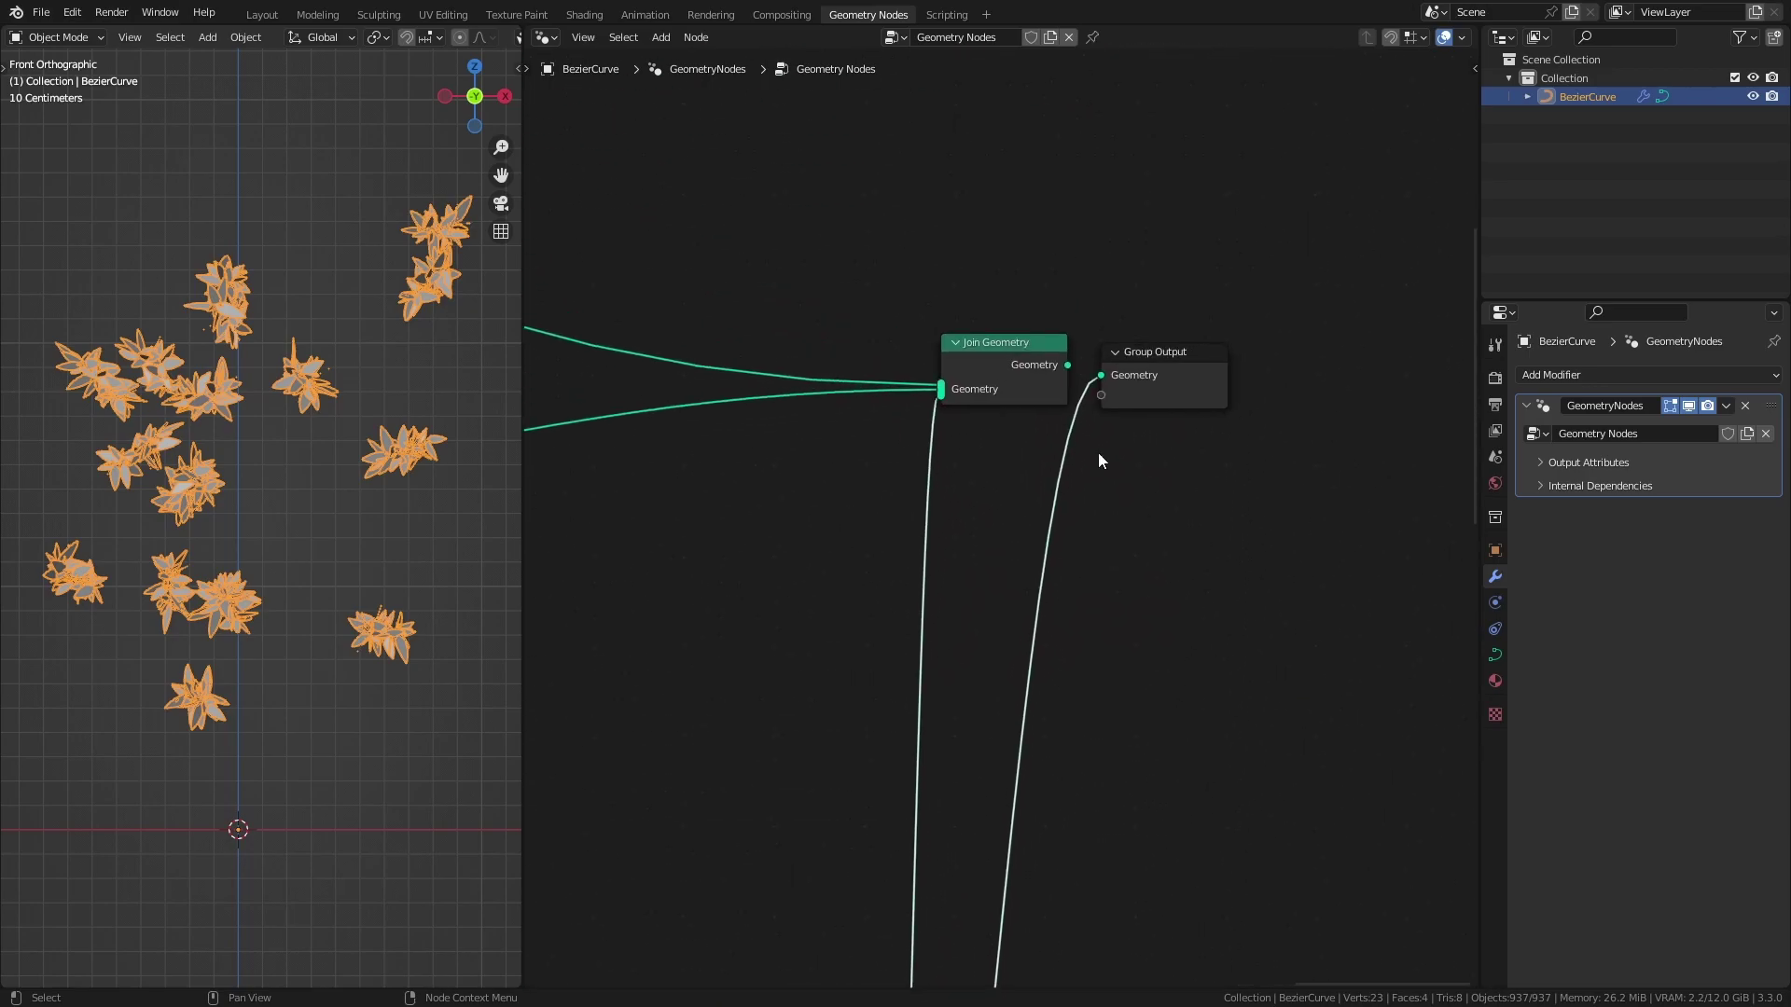
Step: Output the full tree from Join Geometry again, zoom out, and save the file
left_click(1016, 355, "ctrl+shift")
middle_click_drag(1084, 578, 1194, 524, "ctrl")
key("ctrl+s")
Step: In the wavy Plane scene, select and deselect the Plane, then orbit around it
scroll(1194, 525, "down", 1)
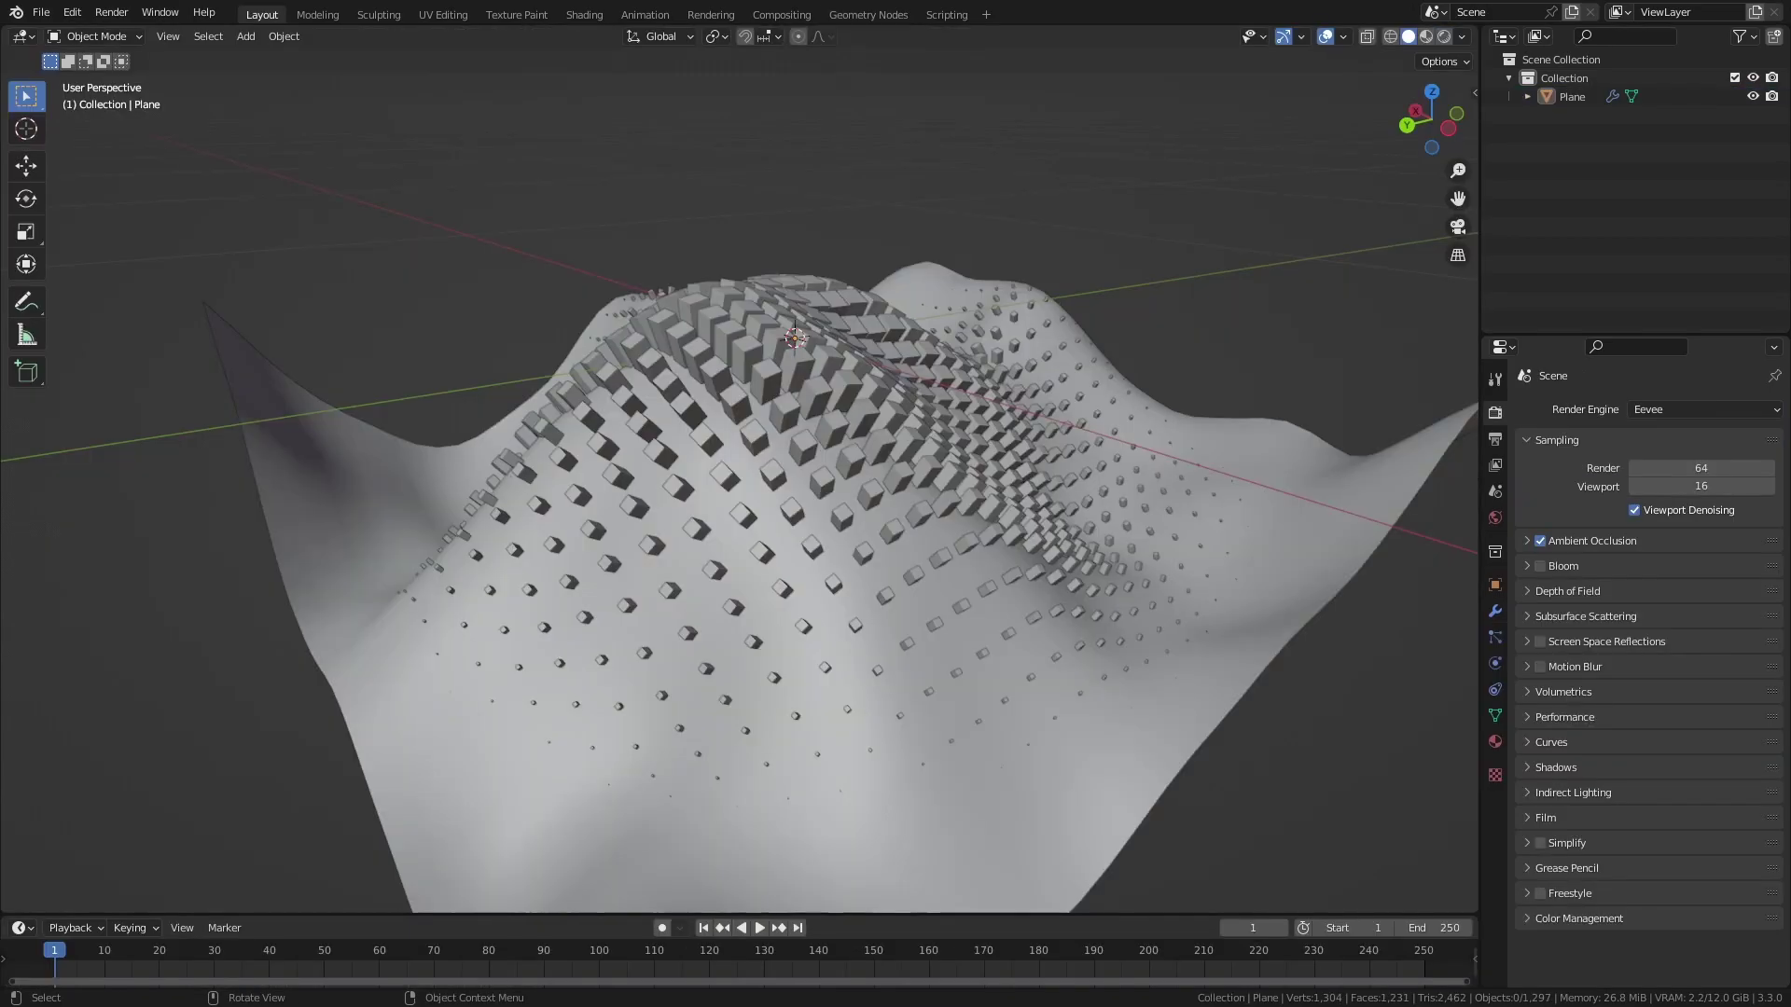
left_click(711, 528)
key("alt+a")
mouse_move(701, 495)
middle_mouse_down()
mouse_move(1018, 470)
mouse_move(858, 541)
mouse_move(837, 630)
mouse_move(774, 601)
mouse_move(703, 494)
middle_mouse_up()
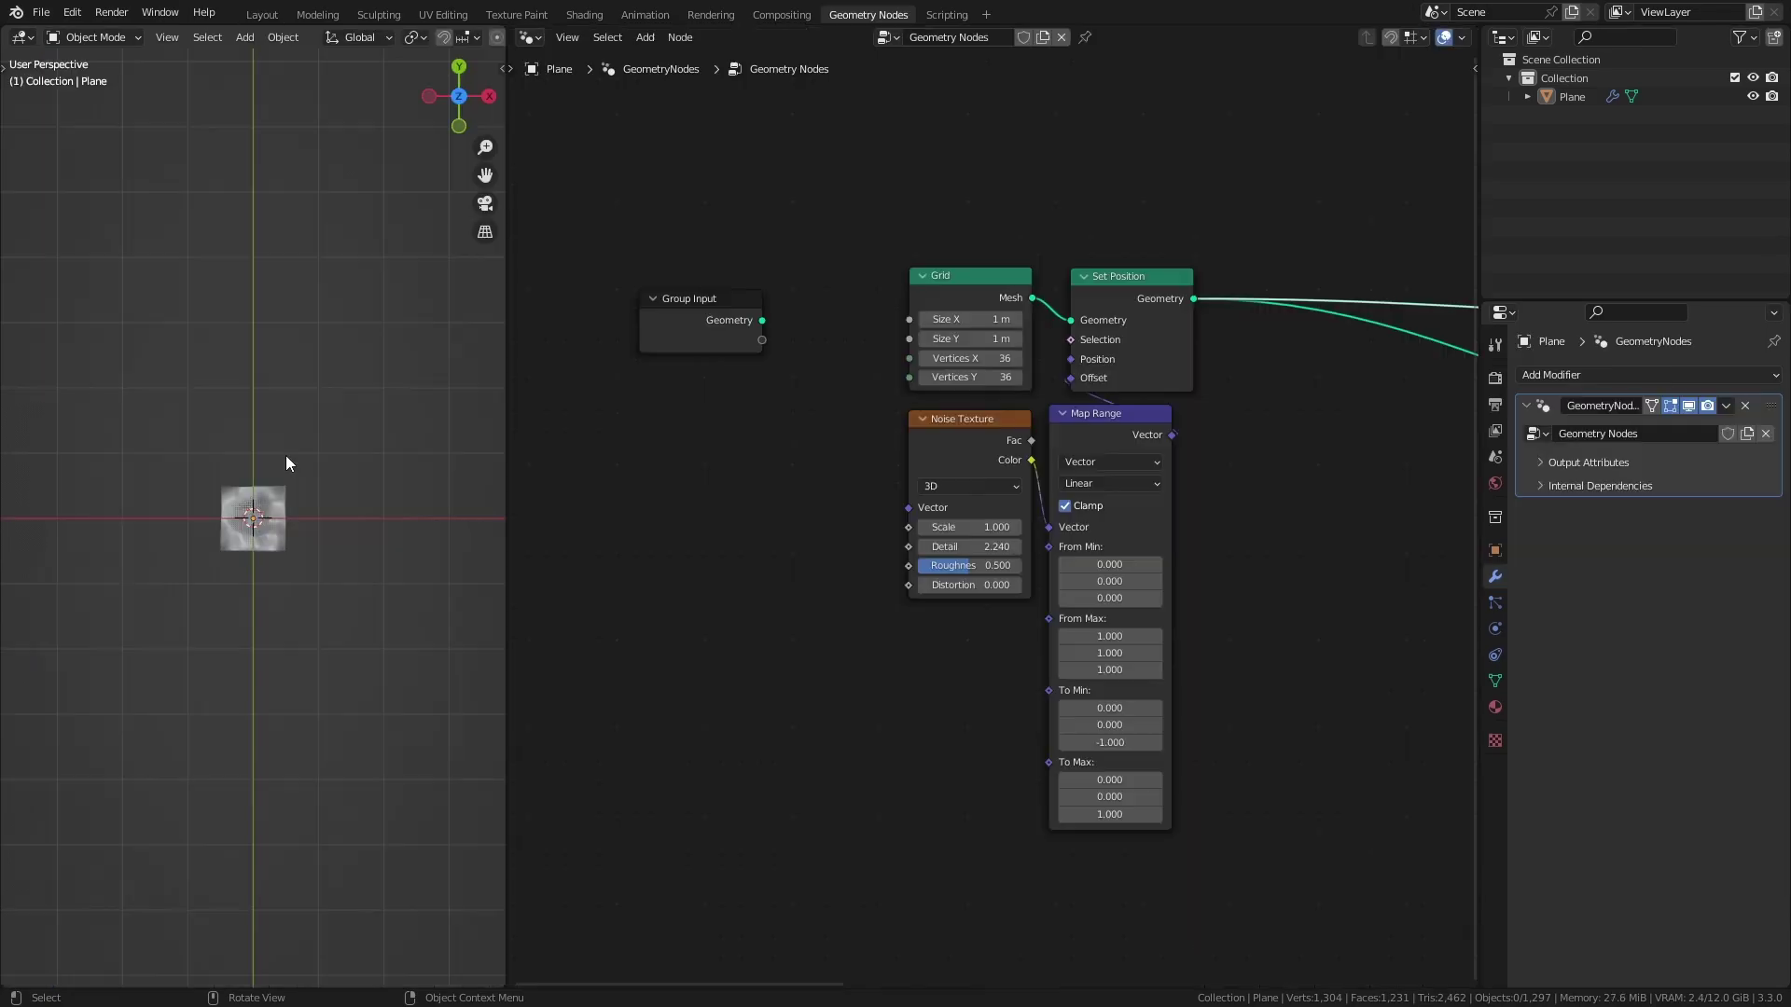
Step: Frame the Plane in the viewport, orbit to a tilted view, and widen the viewport
left_click(268, 517)
key("KP_Decimal")
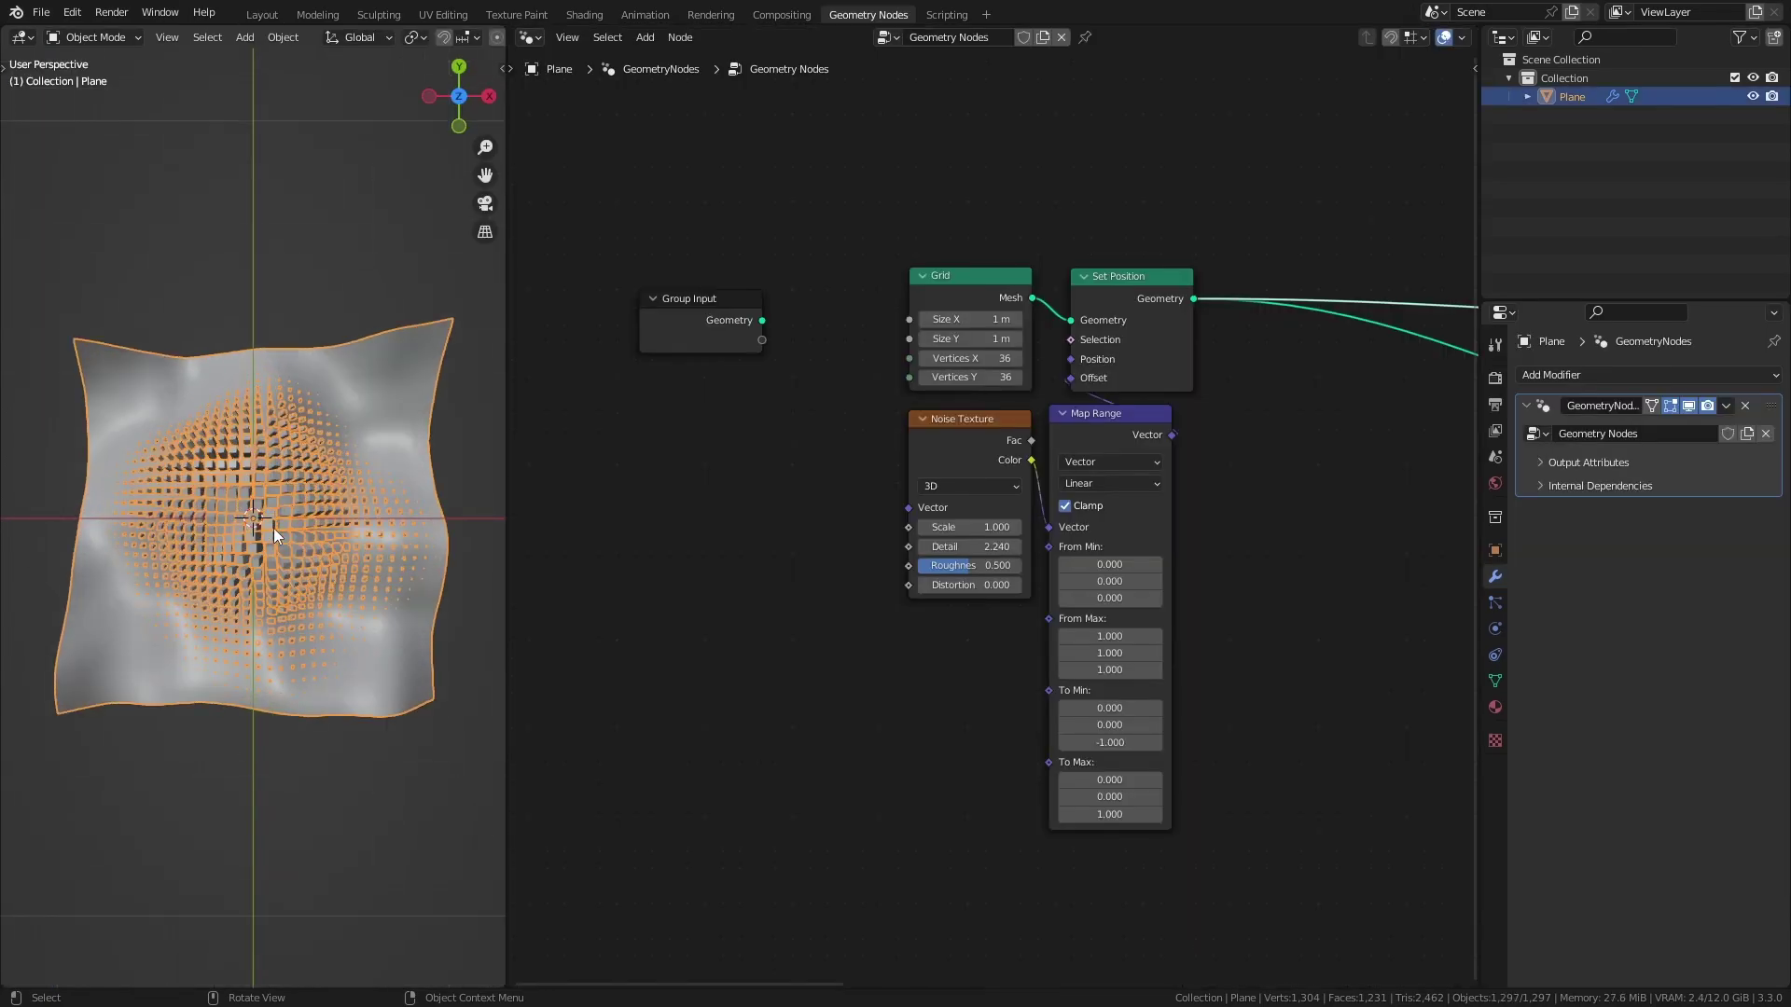
mouse_move(272, 528)
middle_mouse_down()
mouse_move(221, 371)
mouse_move(261, 444)
mouse_move(443, 504)
middle_mouse_up()
key("alt+a")
middle_click_drag(815, 451, 752, 533)
left_click_drag(506, 559, 576, 560)
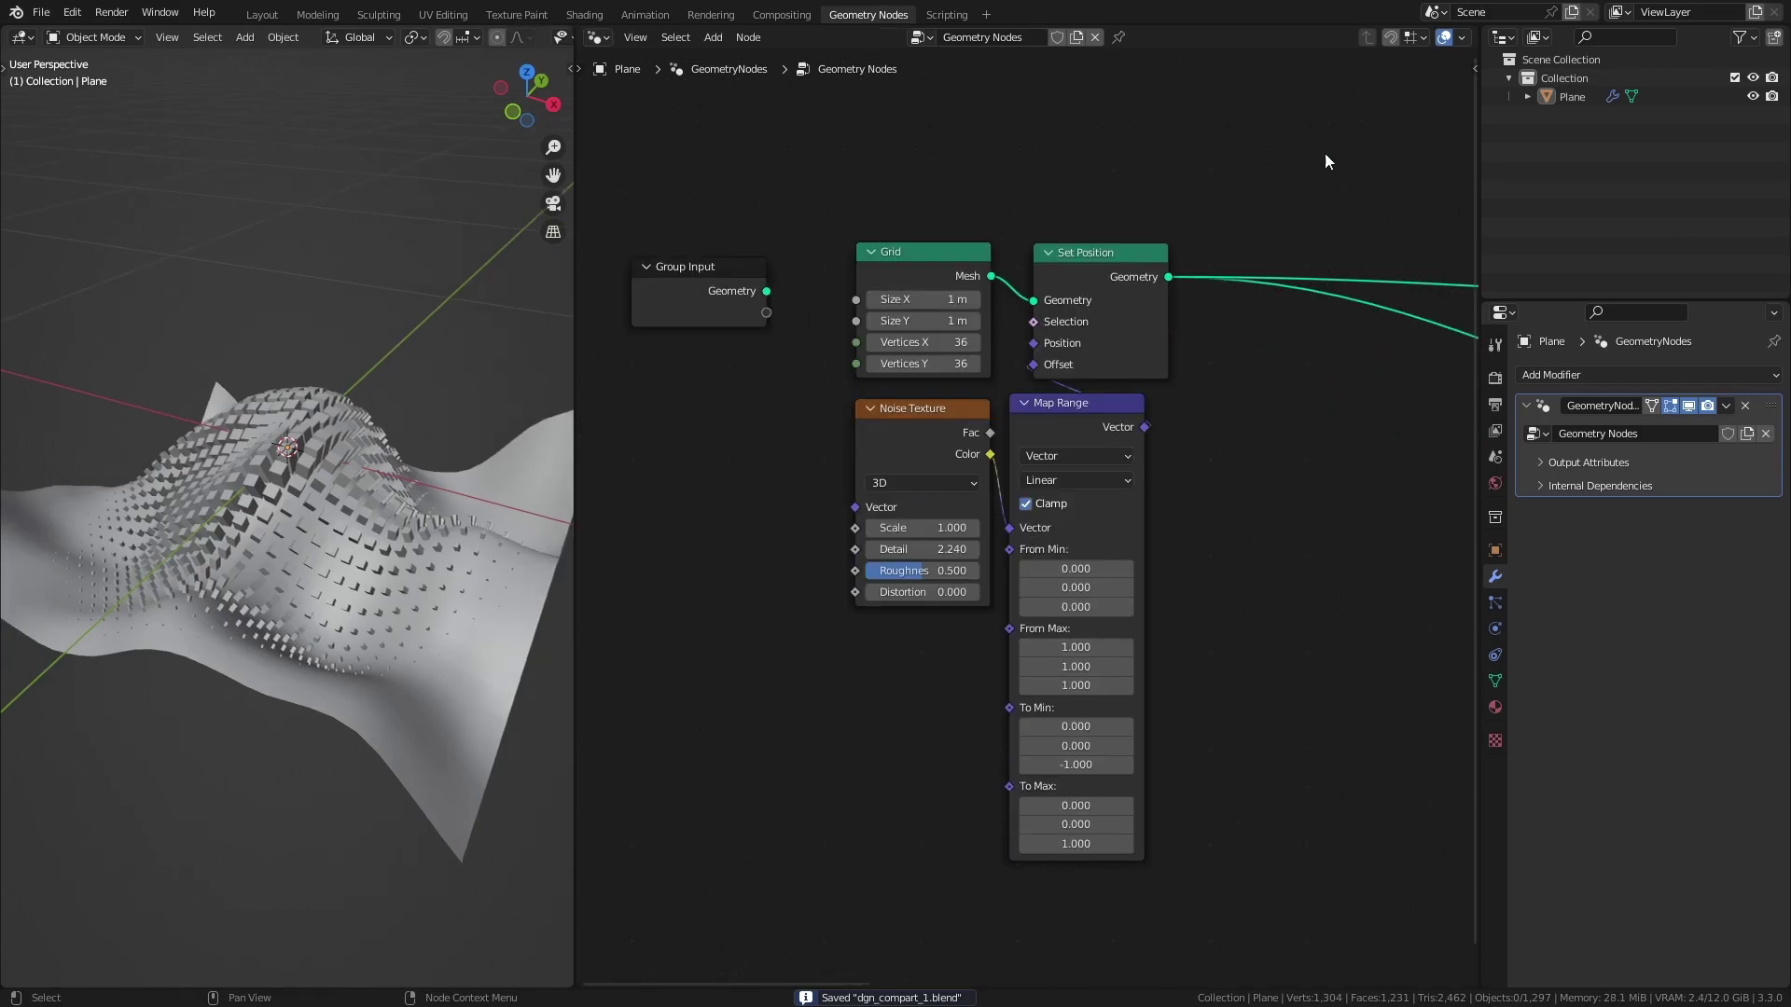
Step: Wrap Grid, Set Position, Noise Texture and Map Range in a frame labelled 'Deform Plane'
left_click_drag(1324, 153, 799, 960)
key("ctrl+j")
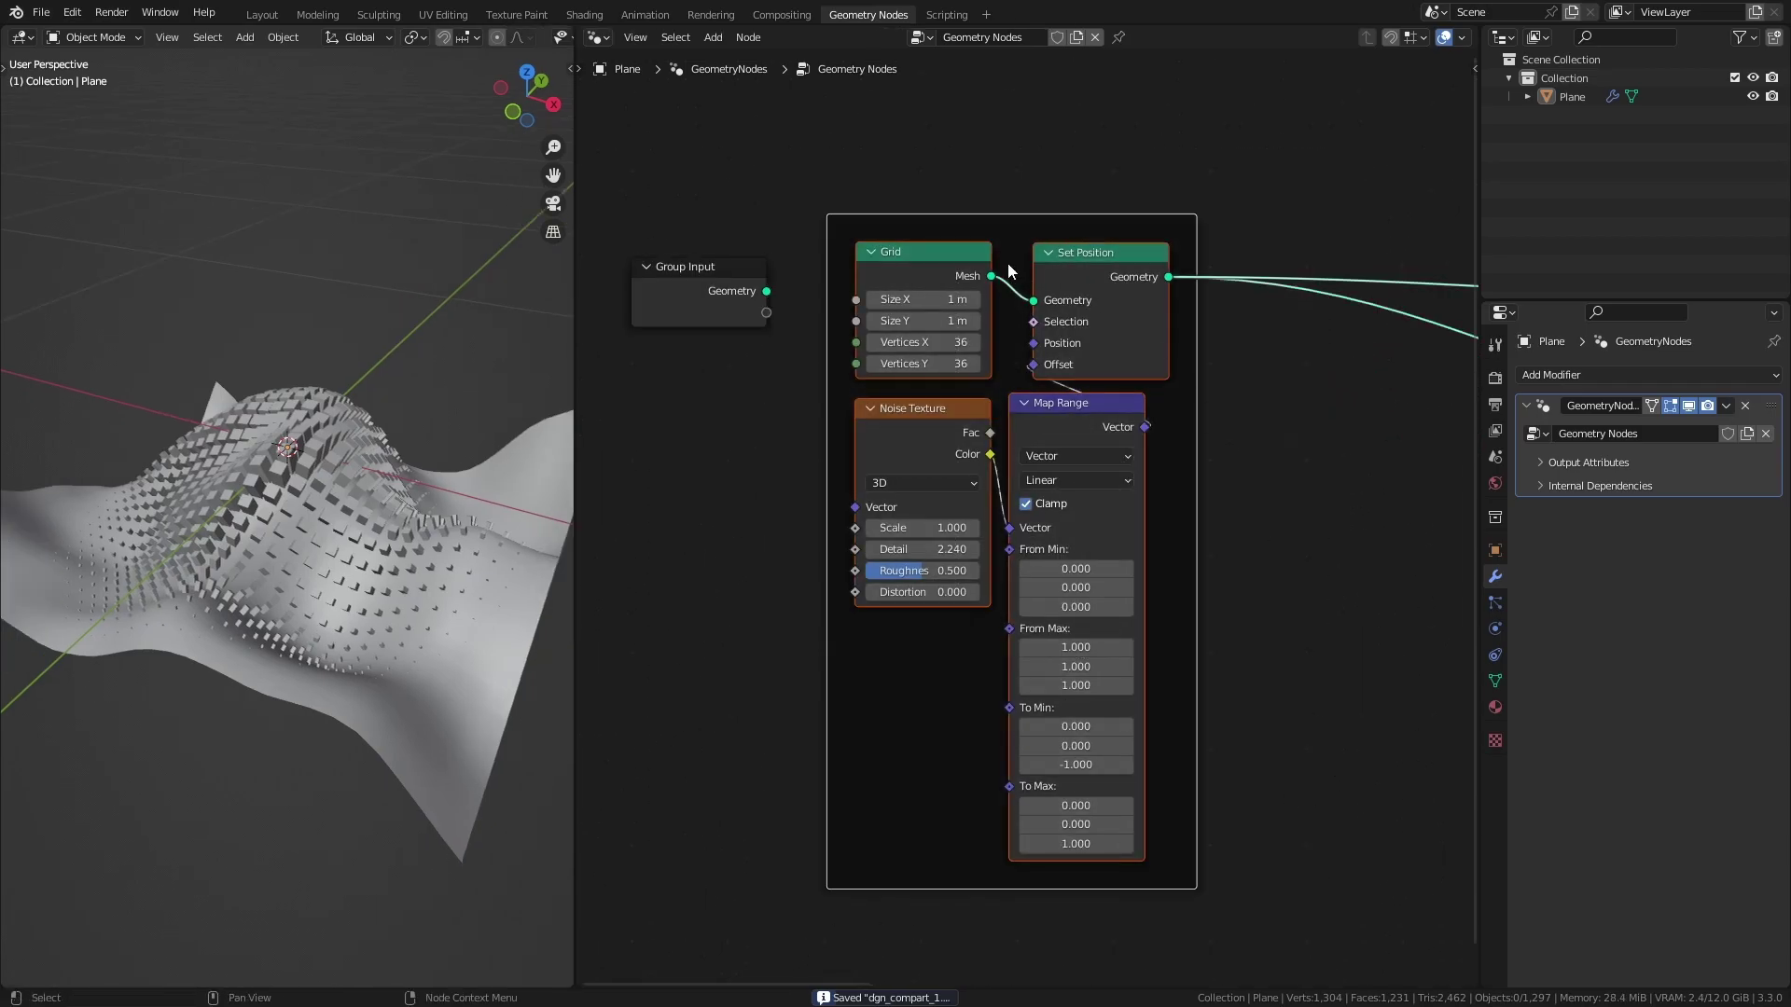
left_click(1086, 234)
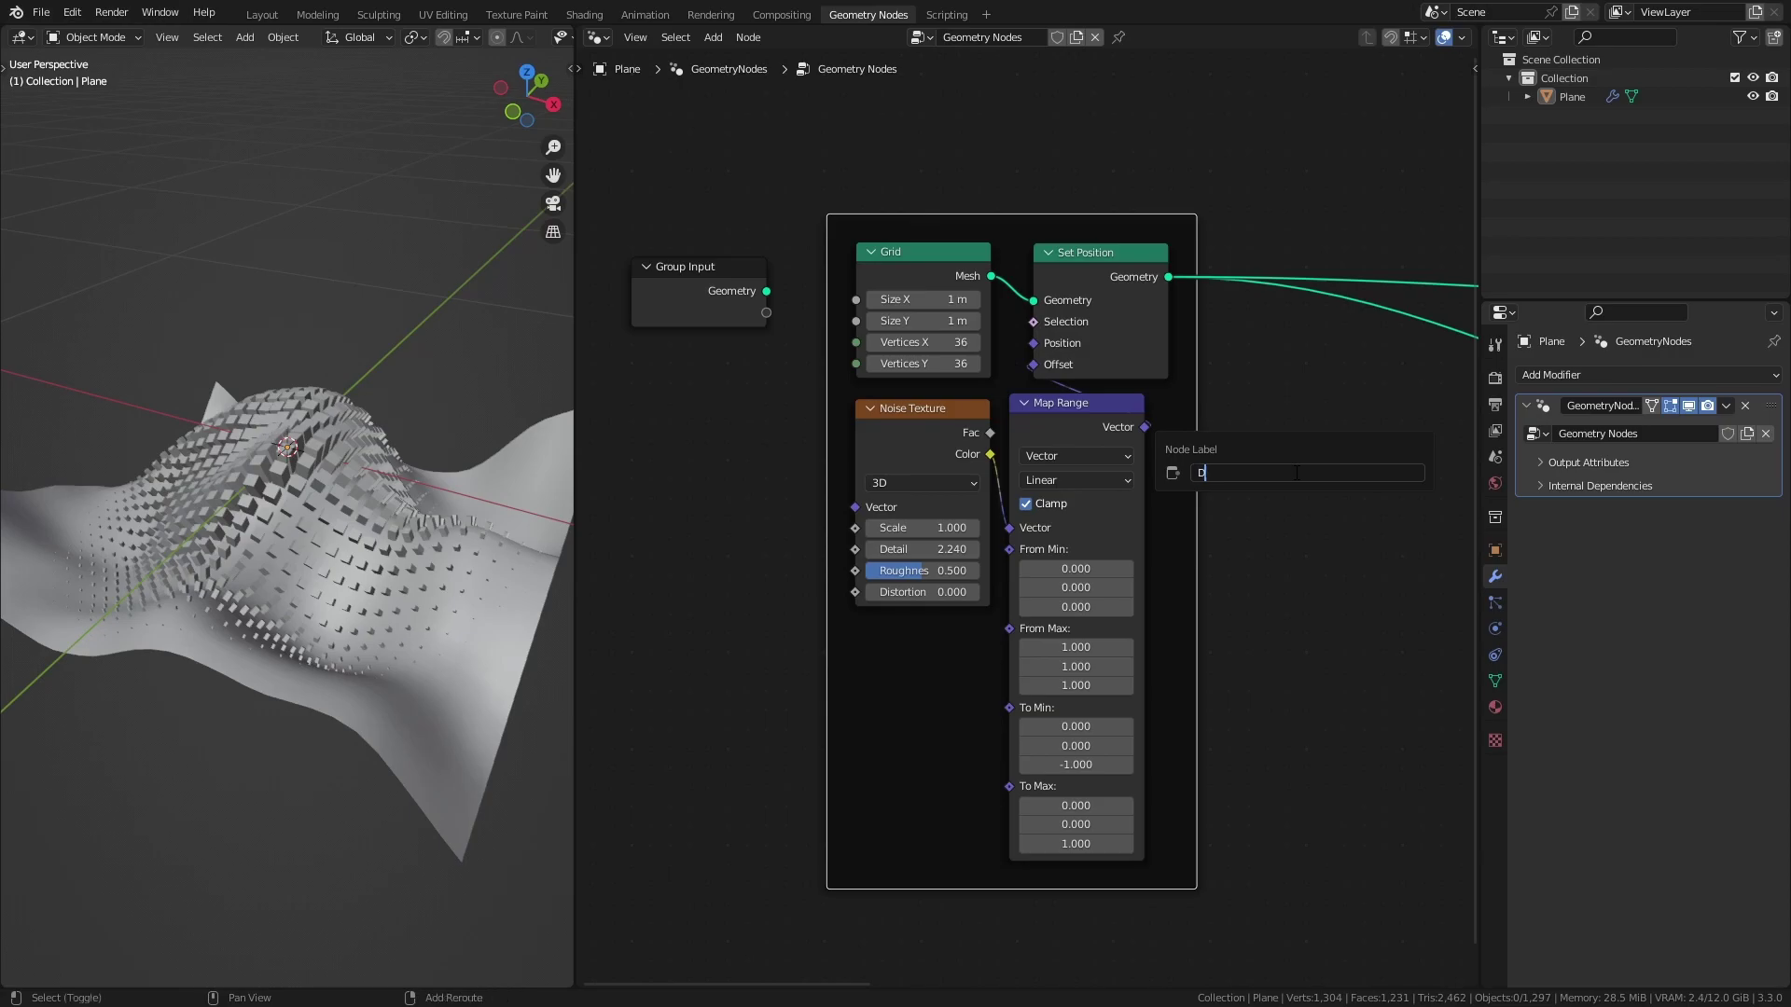
type("eform Plan")
key("Return")
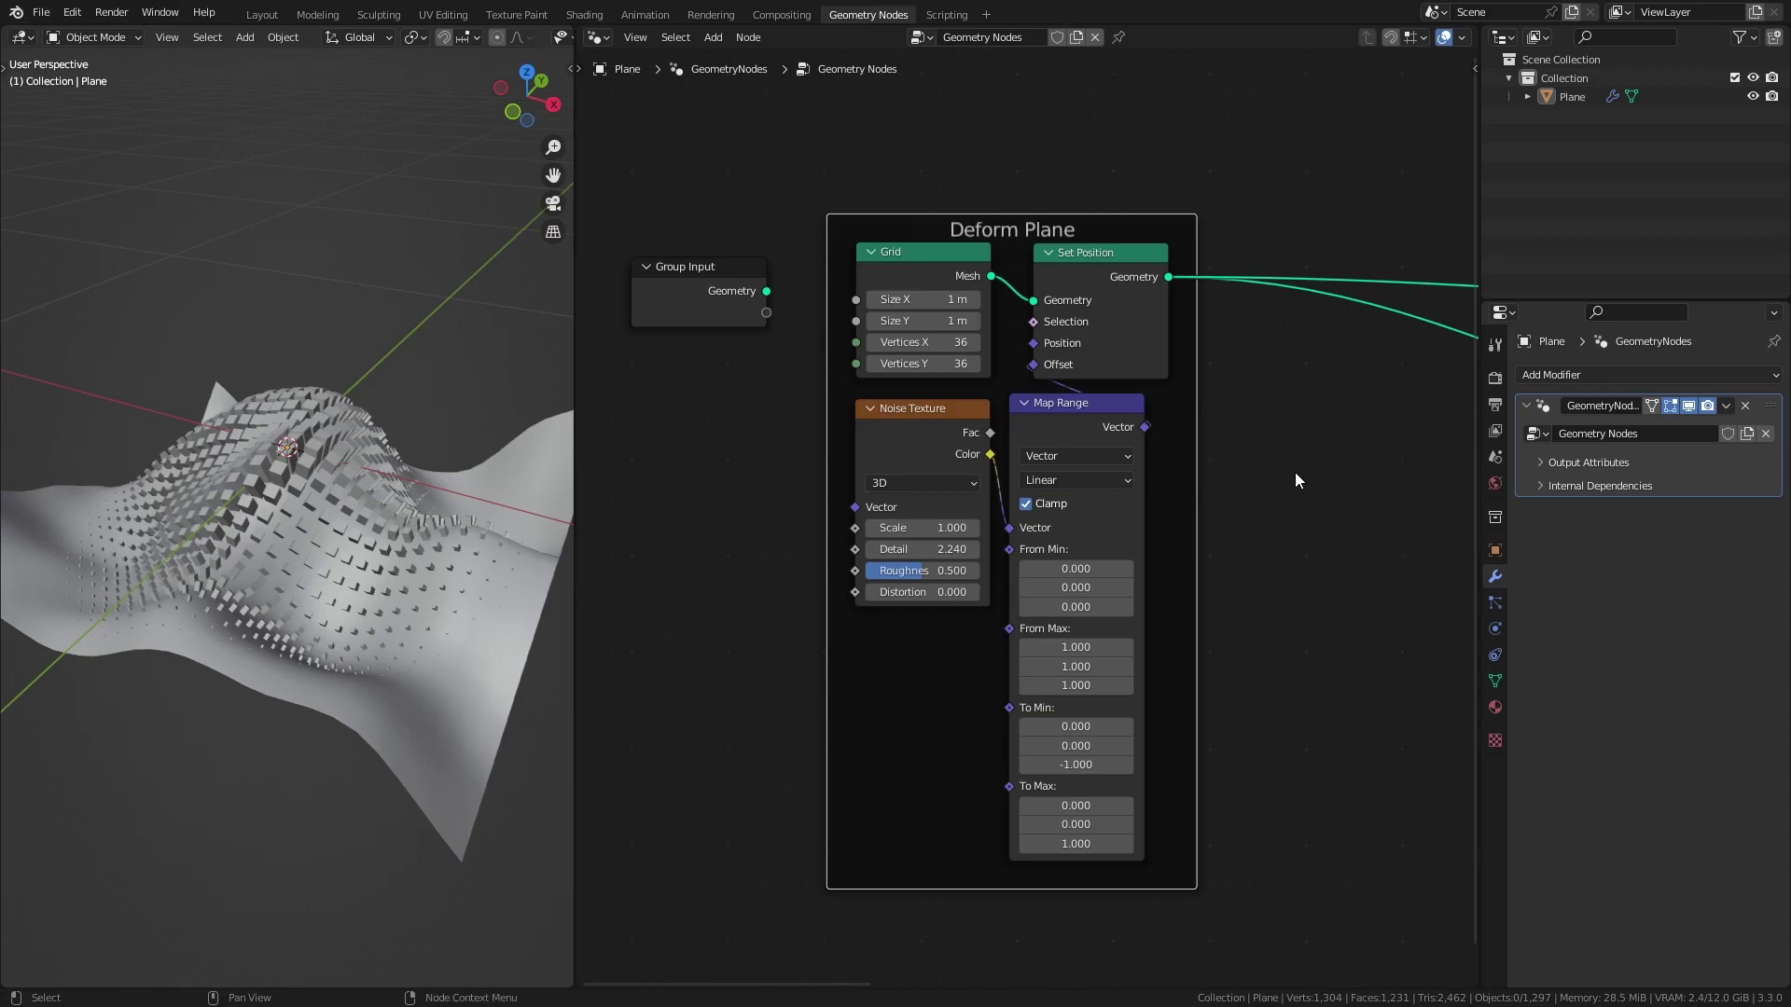
Step: Frame the Instance on Points and Cube nodes and label the frame 'Instantiate Cubes'
scroll(1291, 489, "right", 10)
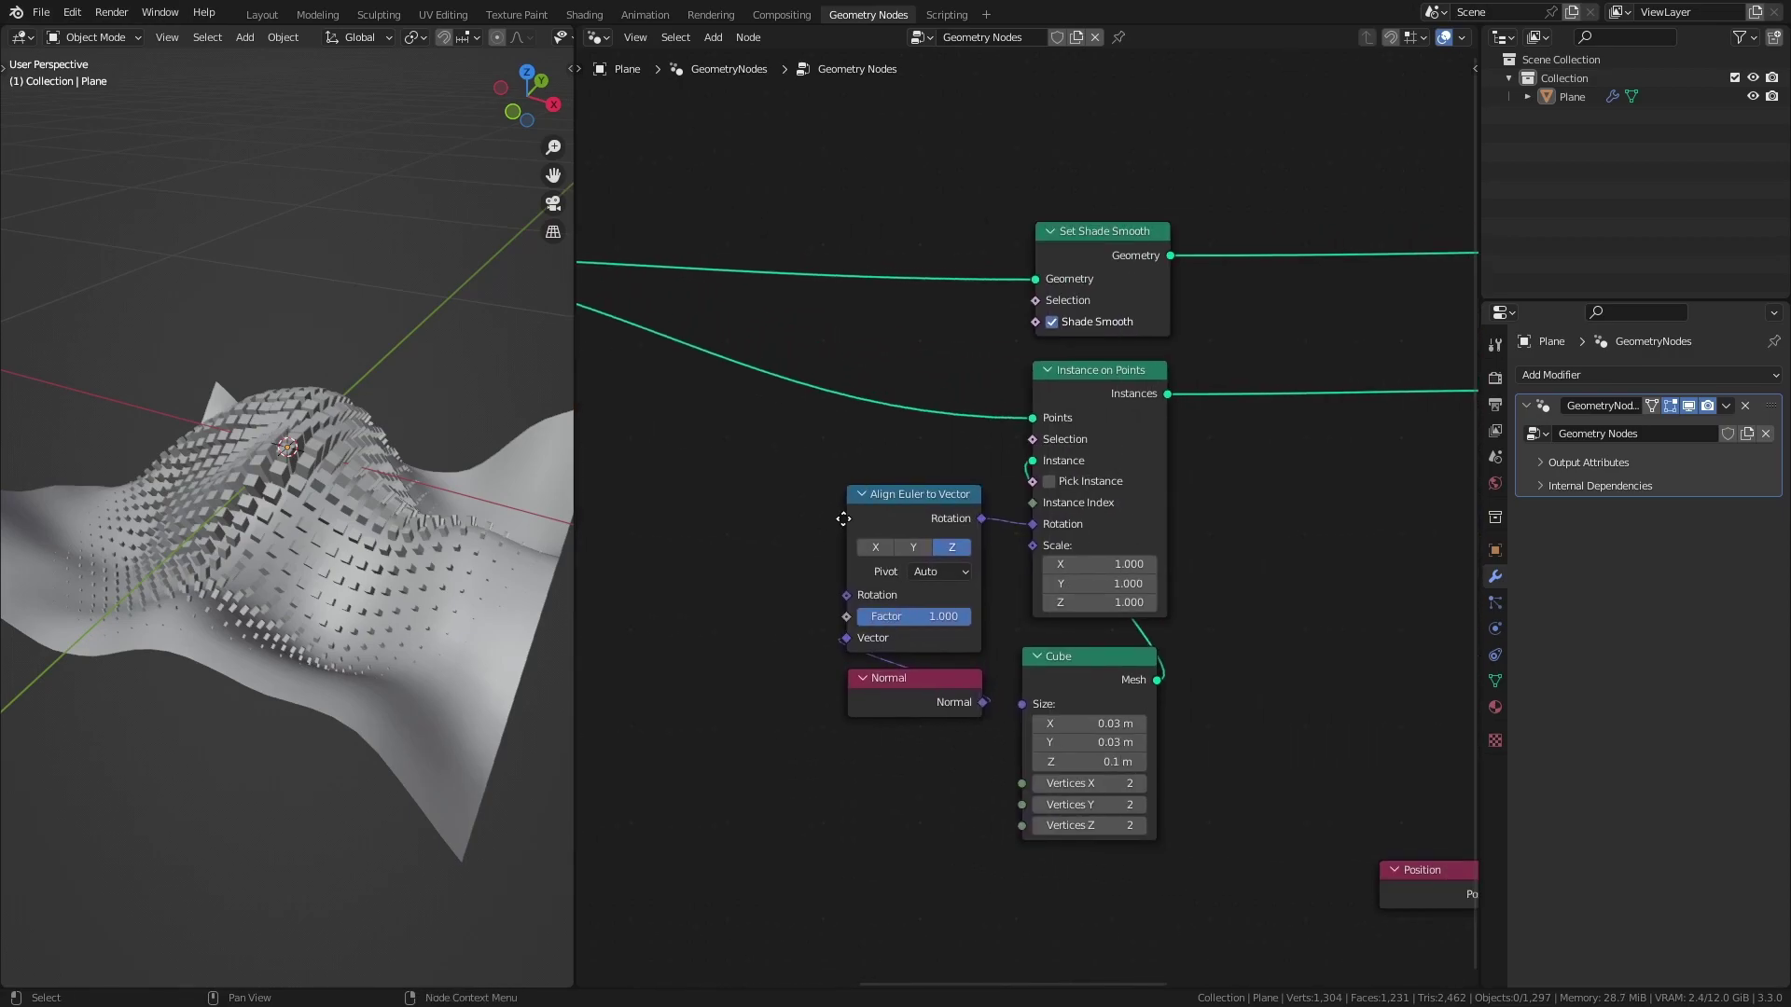
middle_click_drag(1220, 712, 1231, 725)
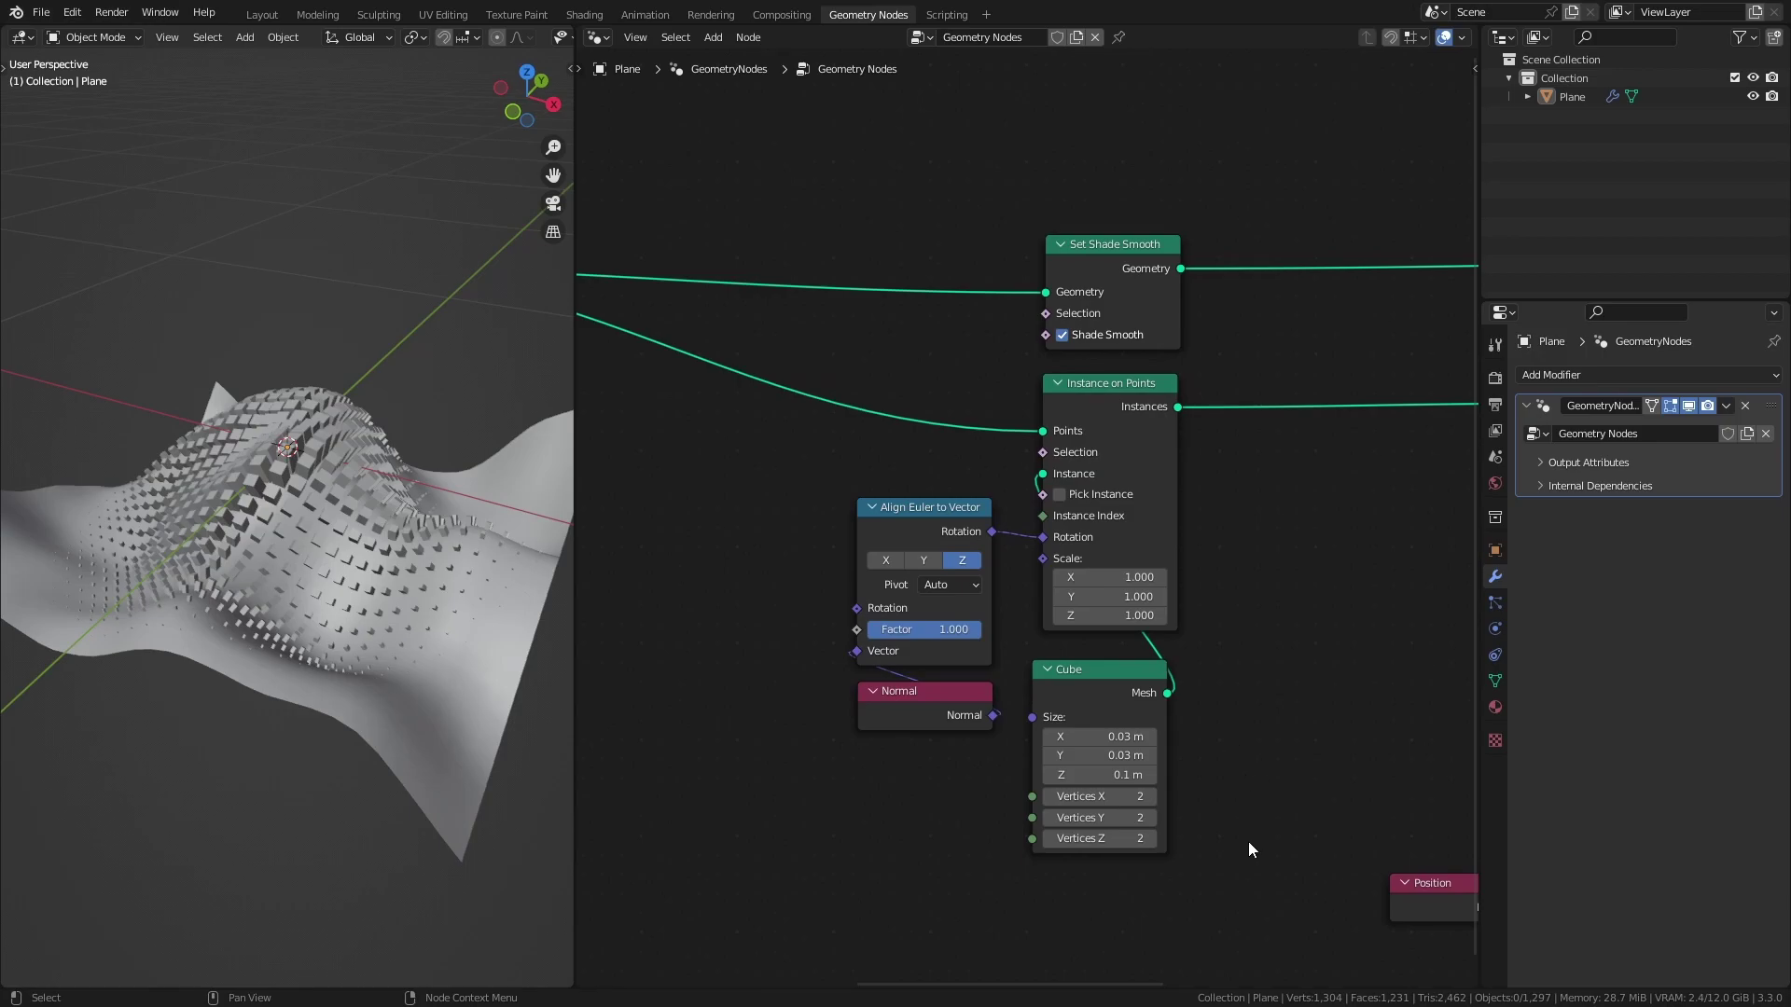
left_click_drag(1248, 841, 1078, 451)
key("ctrl+j")
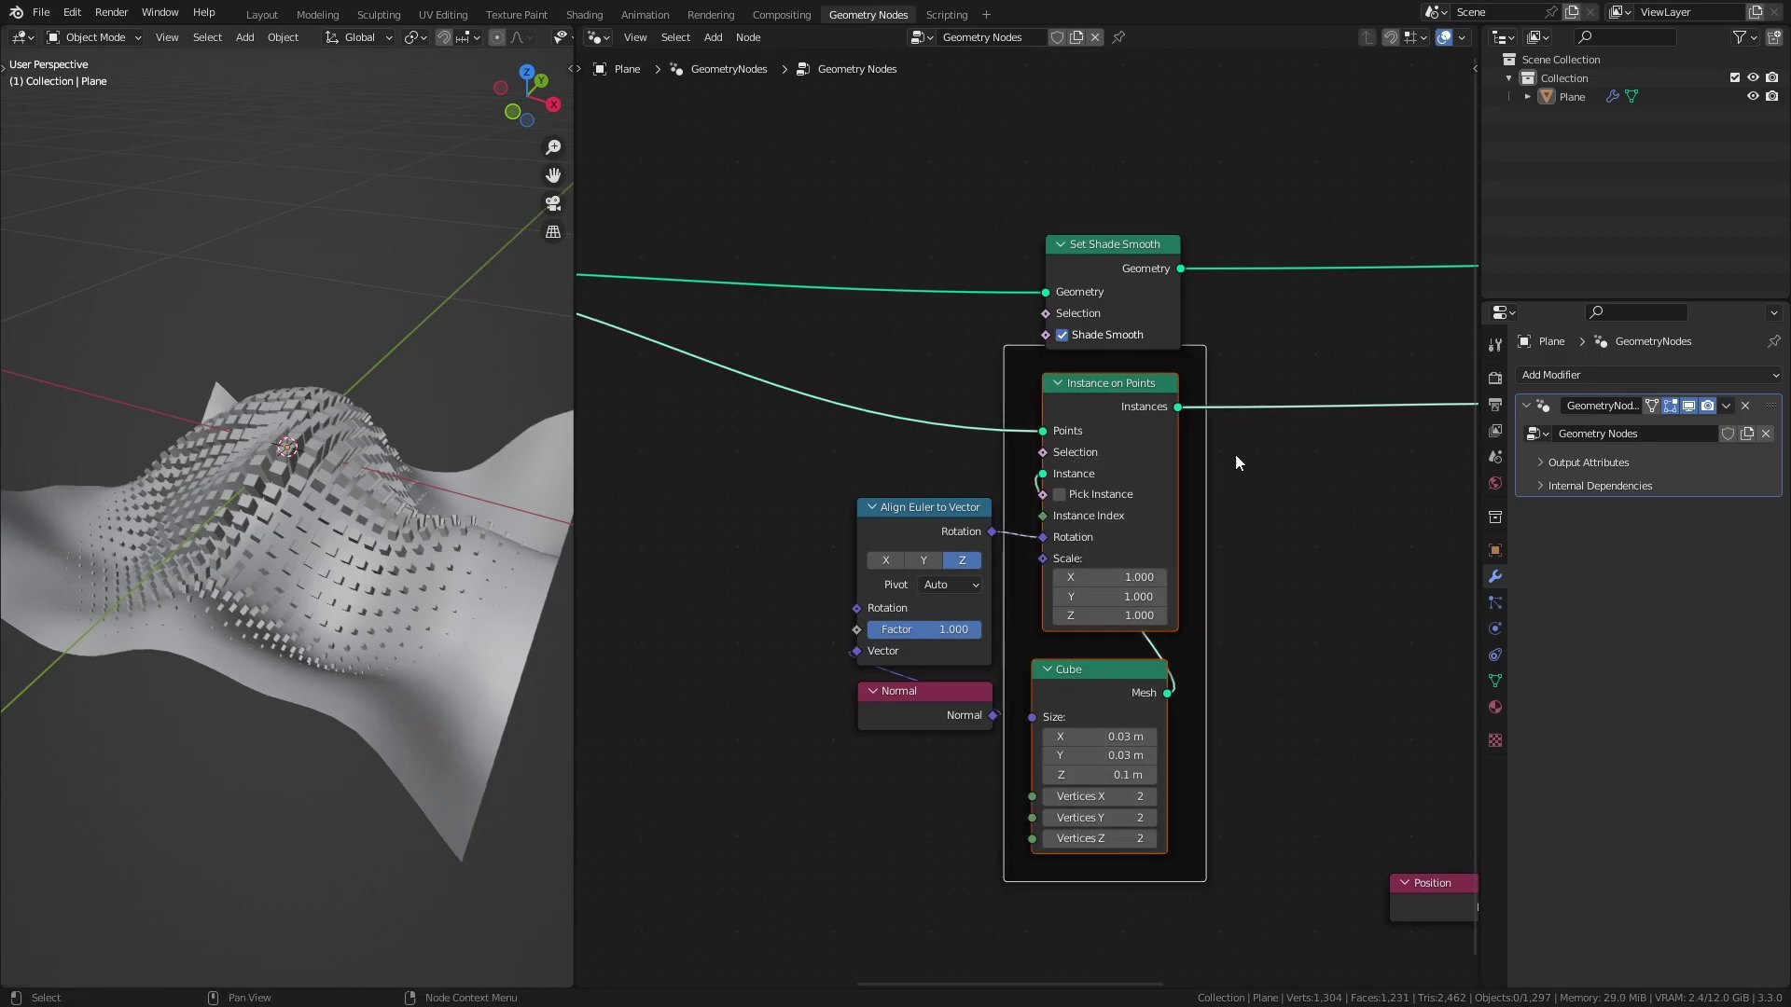
left_click_drag(1159, 367, 1171, 404)
key("F2")
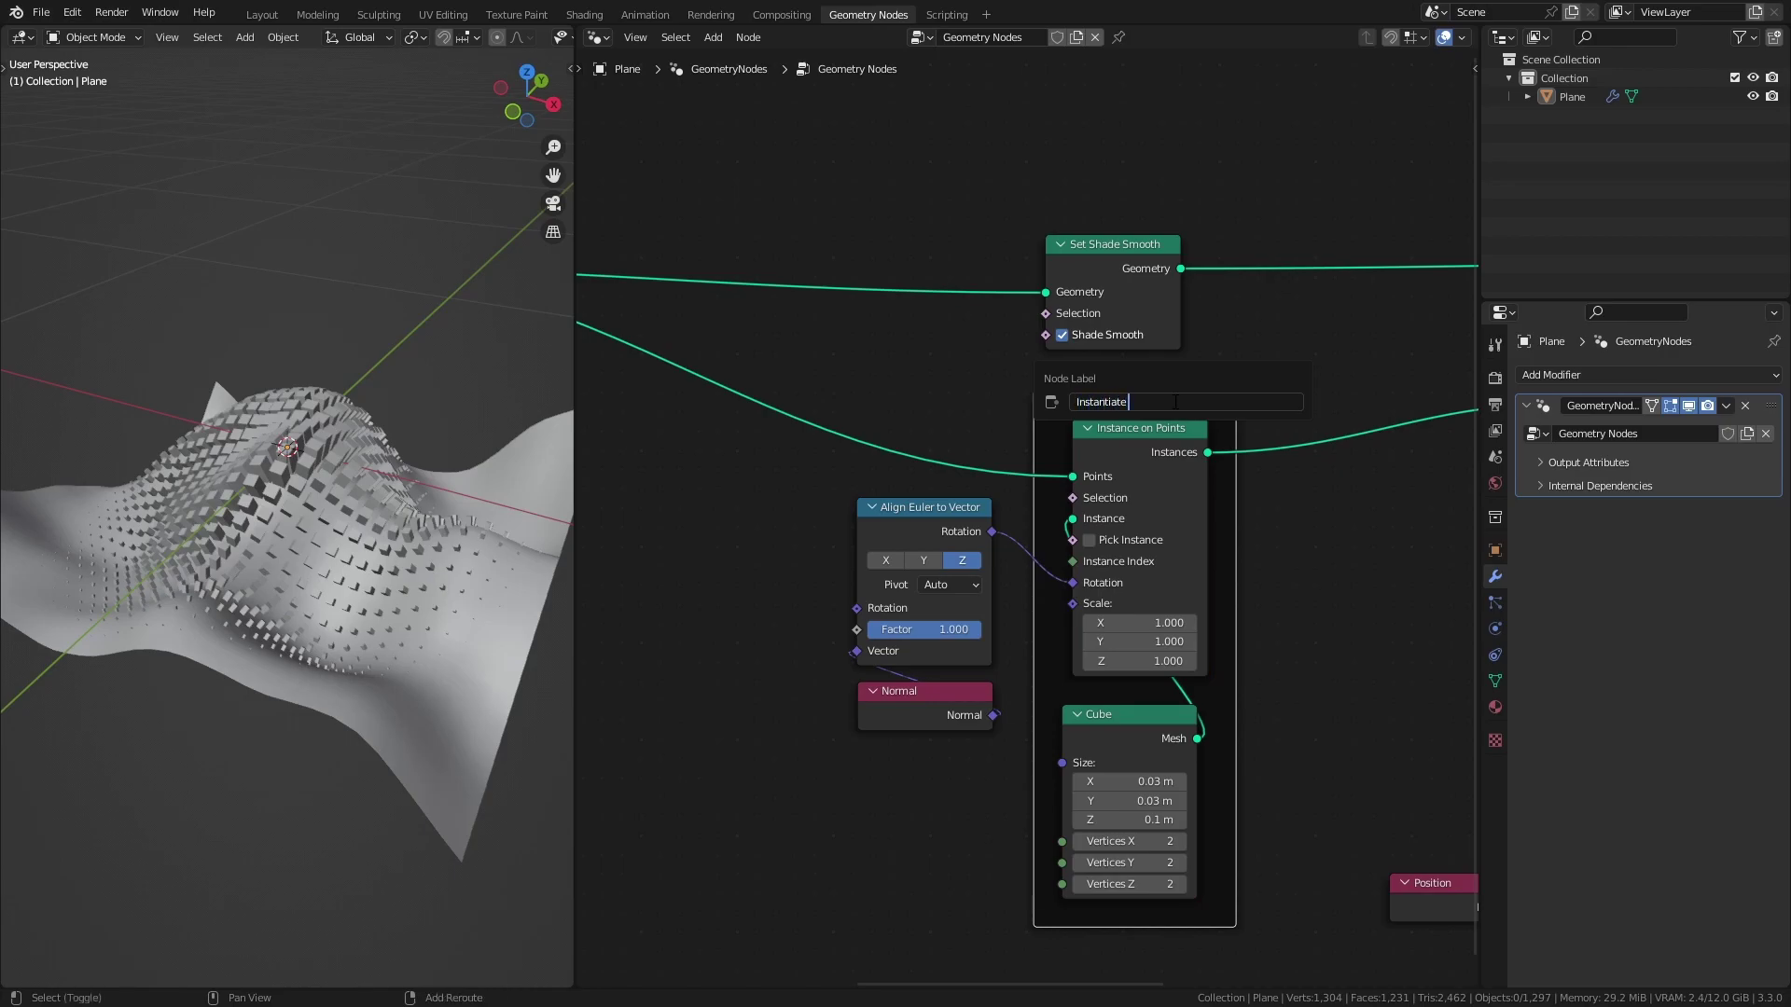
type("Instantiate Cubes")
key("Return")
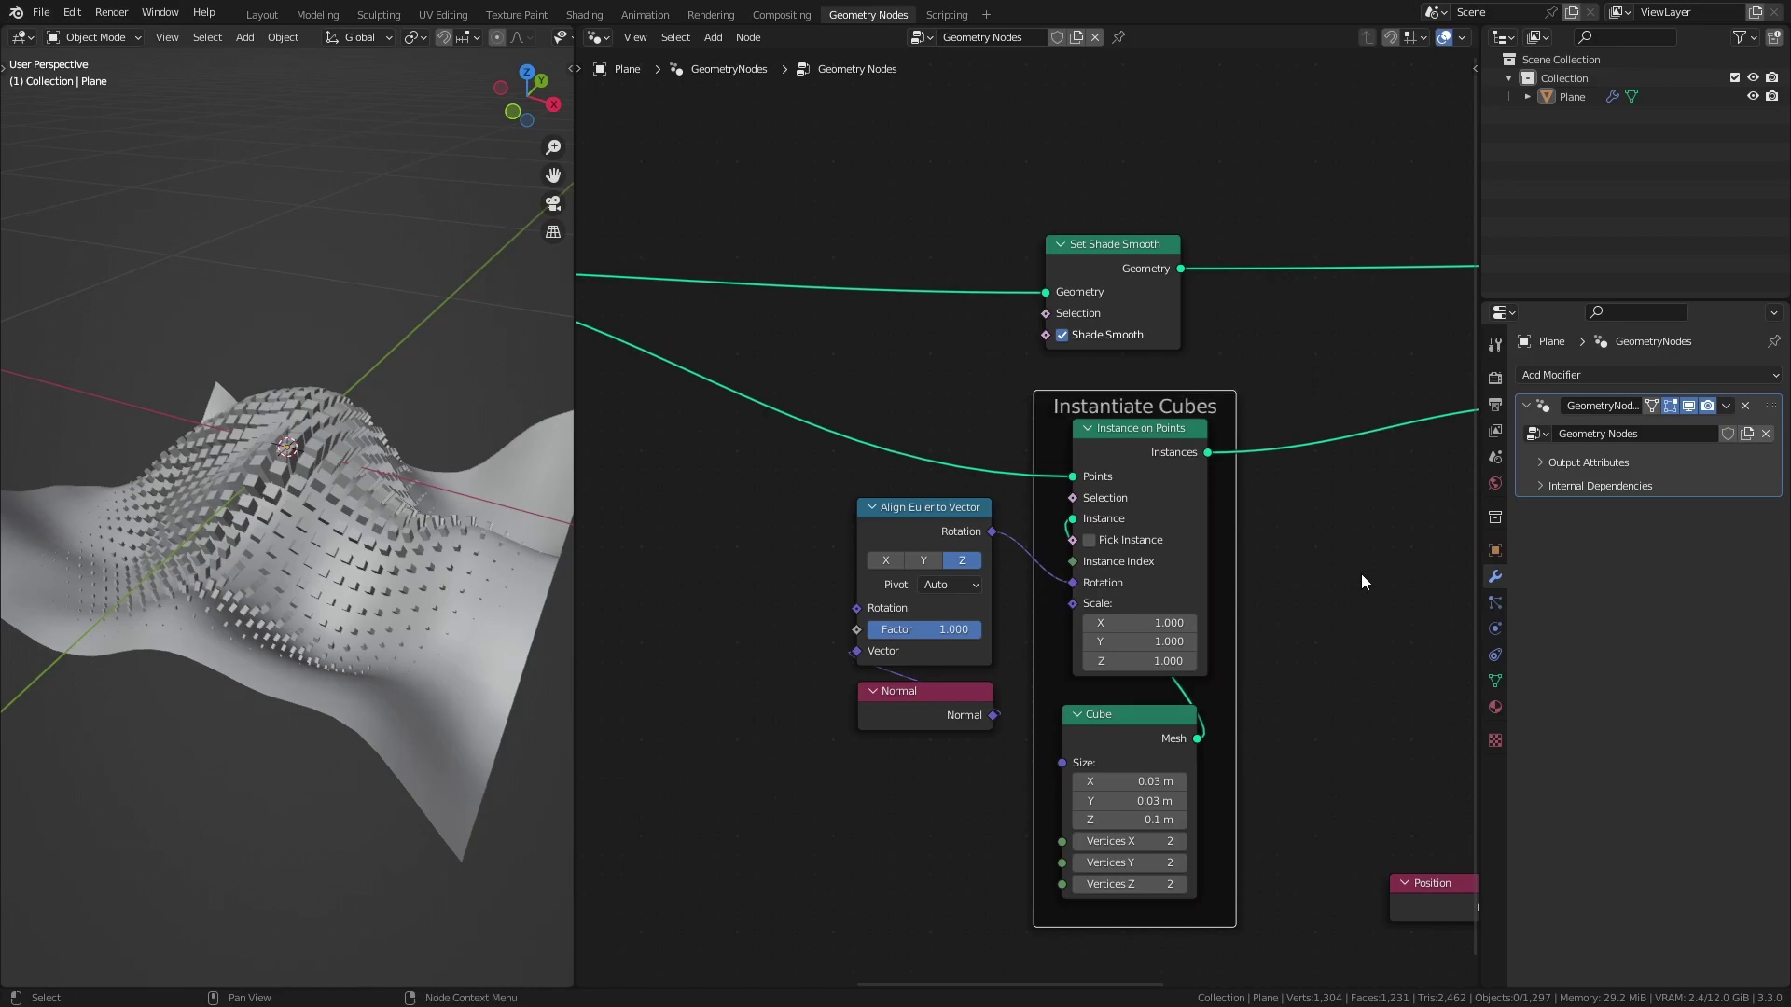
Step: Move Align Euler to Vector and Normal, frame them, and label it 'Align Cubes To Surface'
left_click_drag(769, 785, 990, 493)
key("g")
left_click(931, 536)
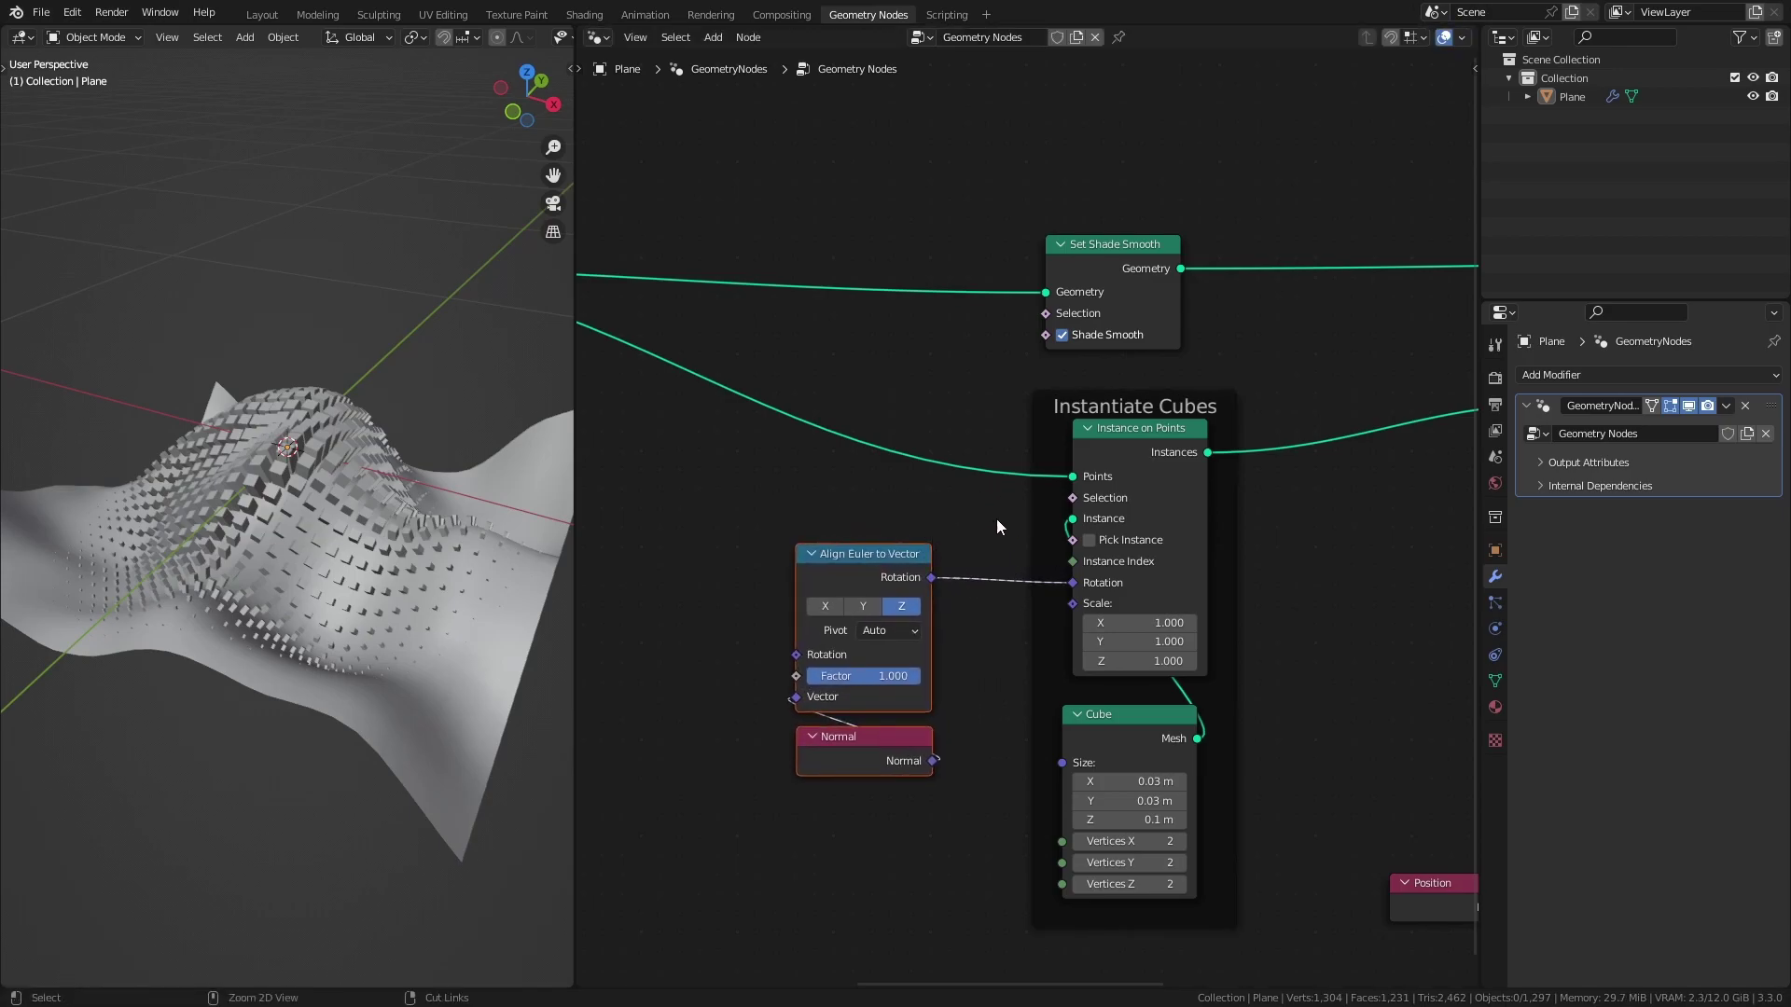
key("ctrl+j")
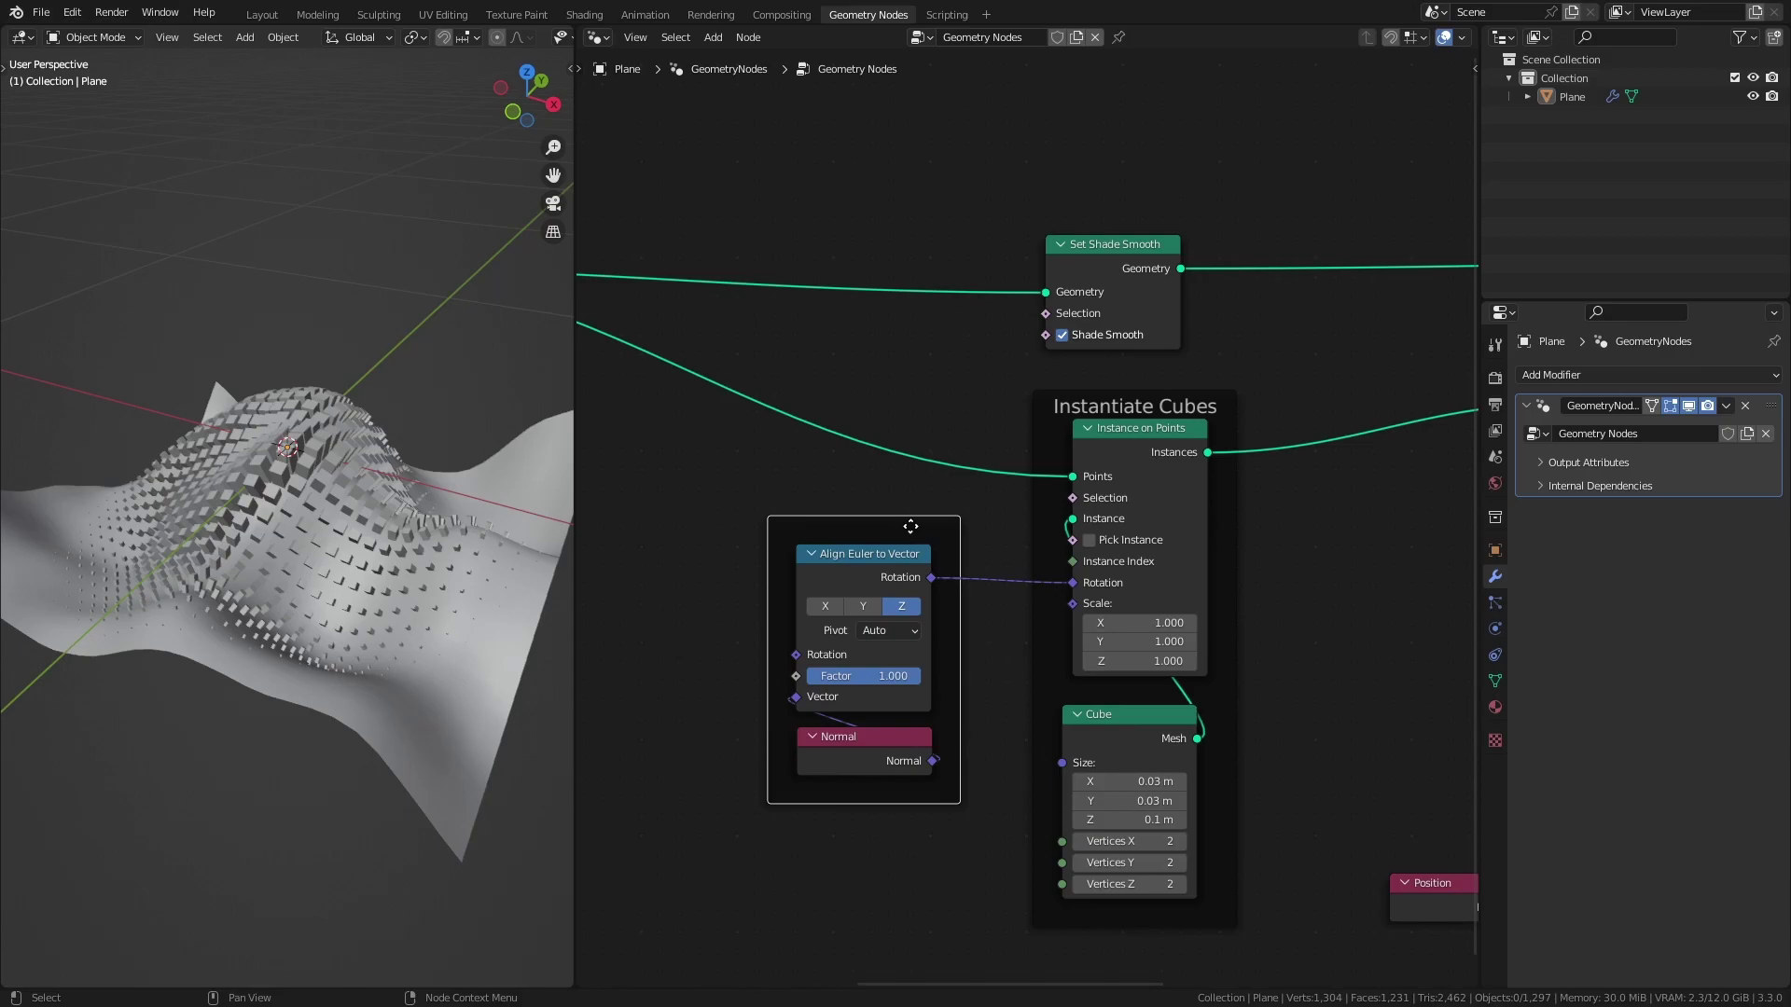
key("F2")
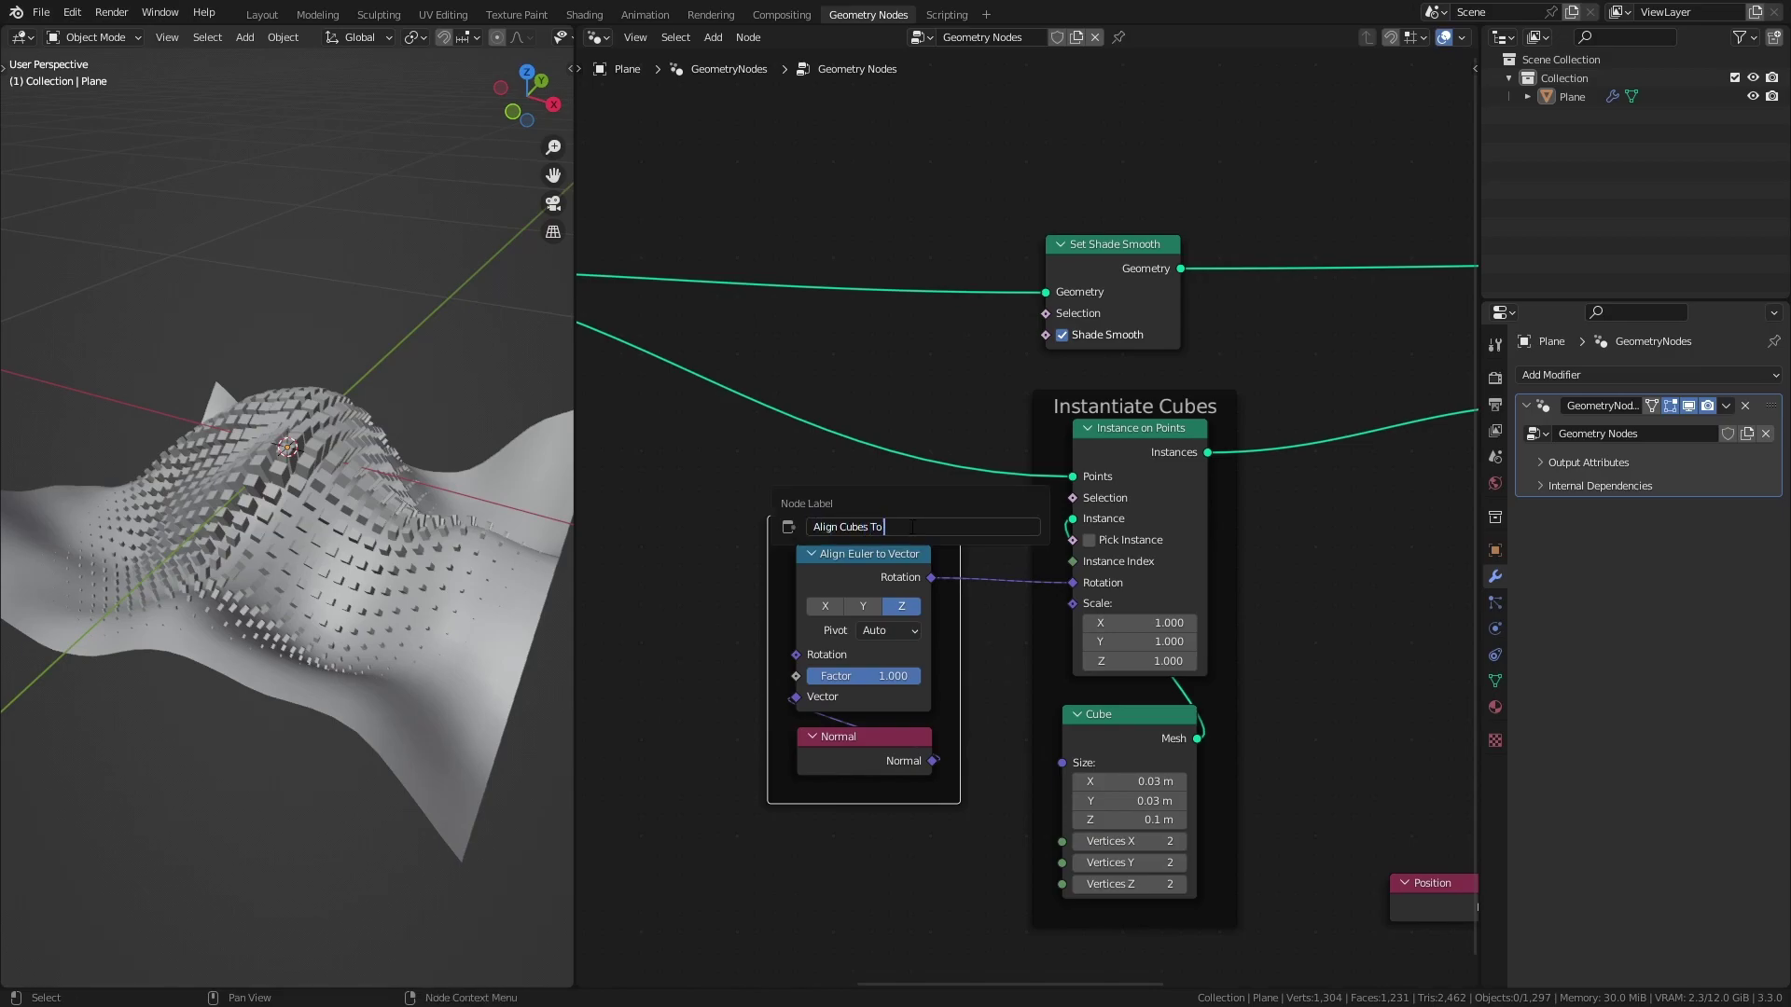
type("Align Cubes To Surface")
key("Return")
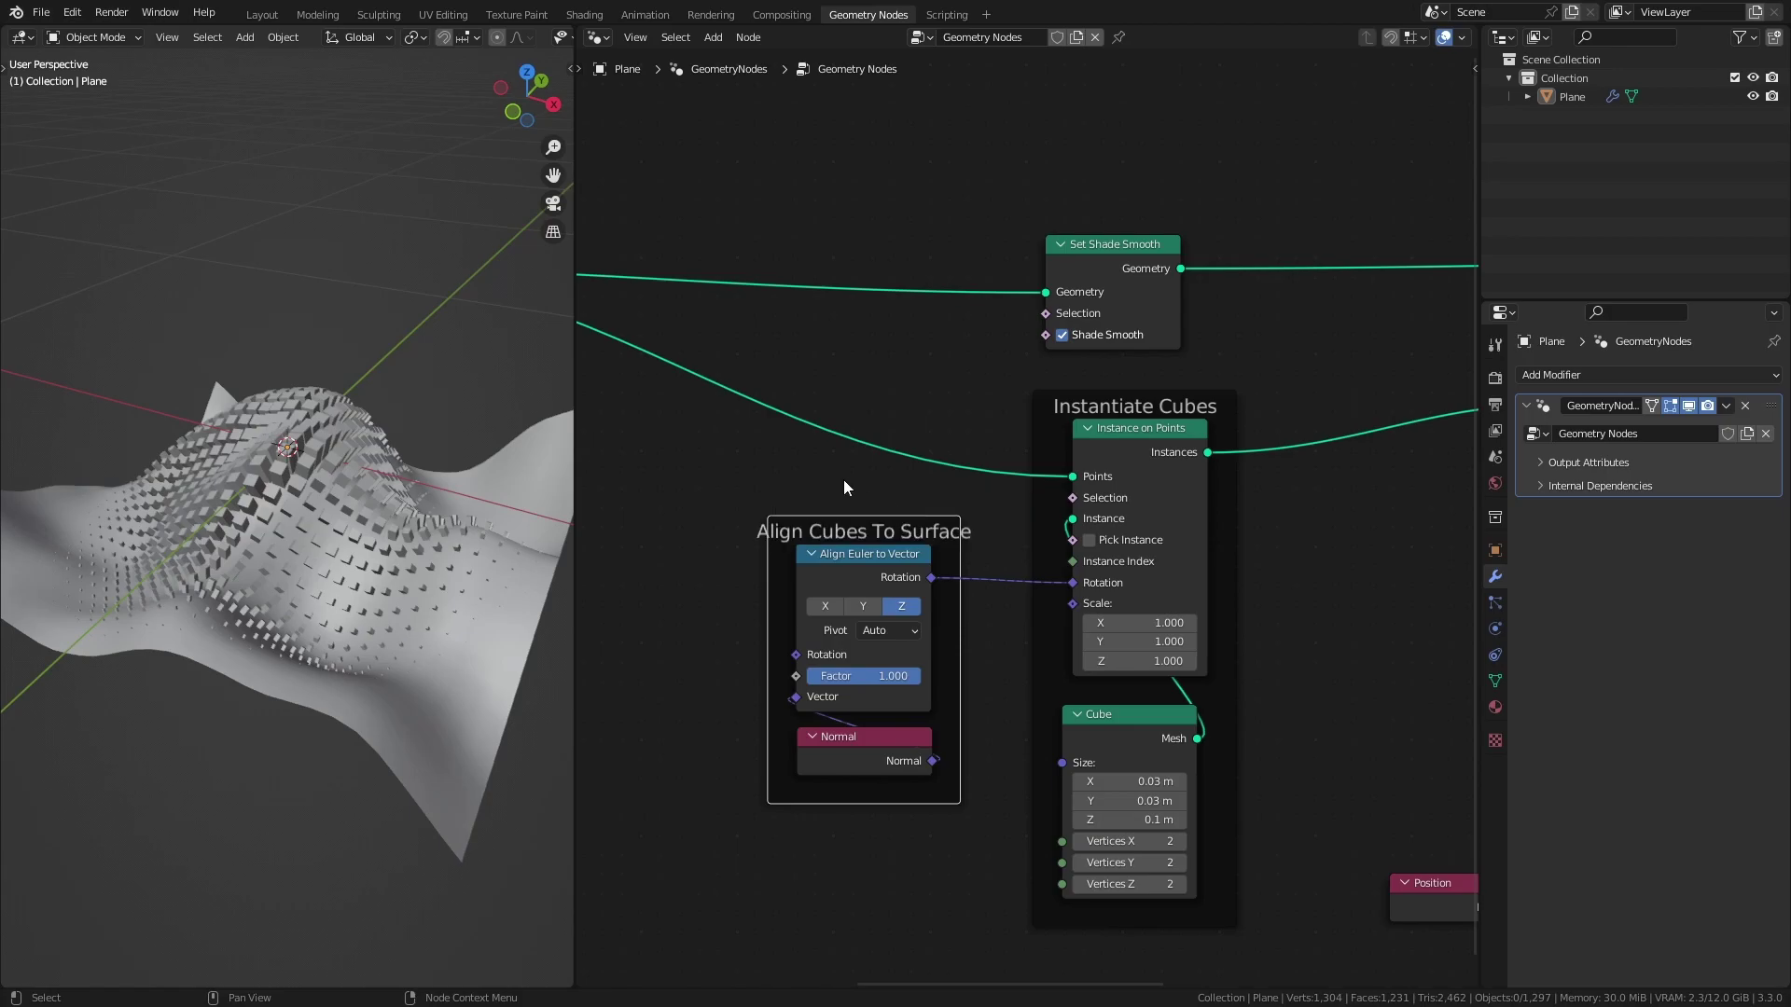
Step: Save, then frame Scale Instances, Map Range, Distance and Position as 'Scale Based on Distance'
key("ctrl+s")
middle_click_drag(1383, 547, 786, 409)
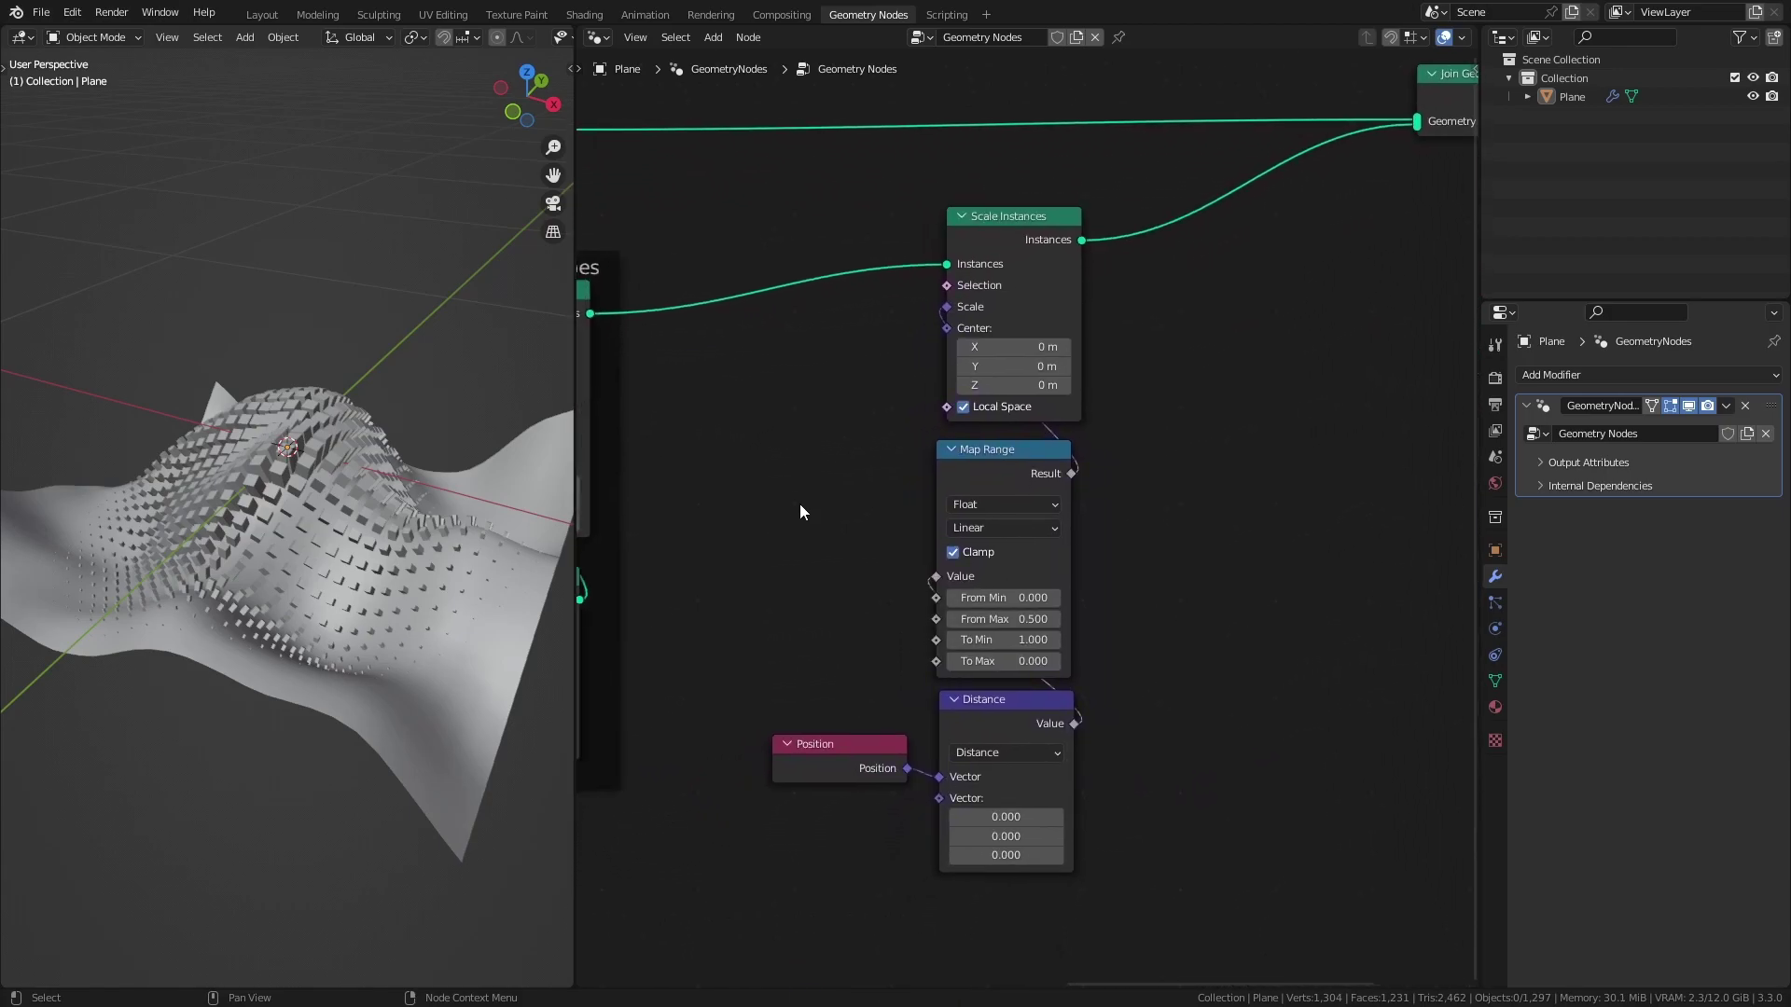
left_click_drag(1290, 179, 770, 910)
key("ctrl+j")
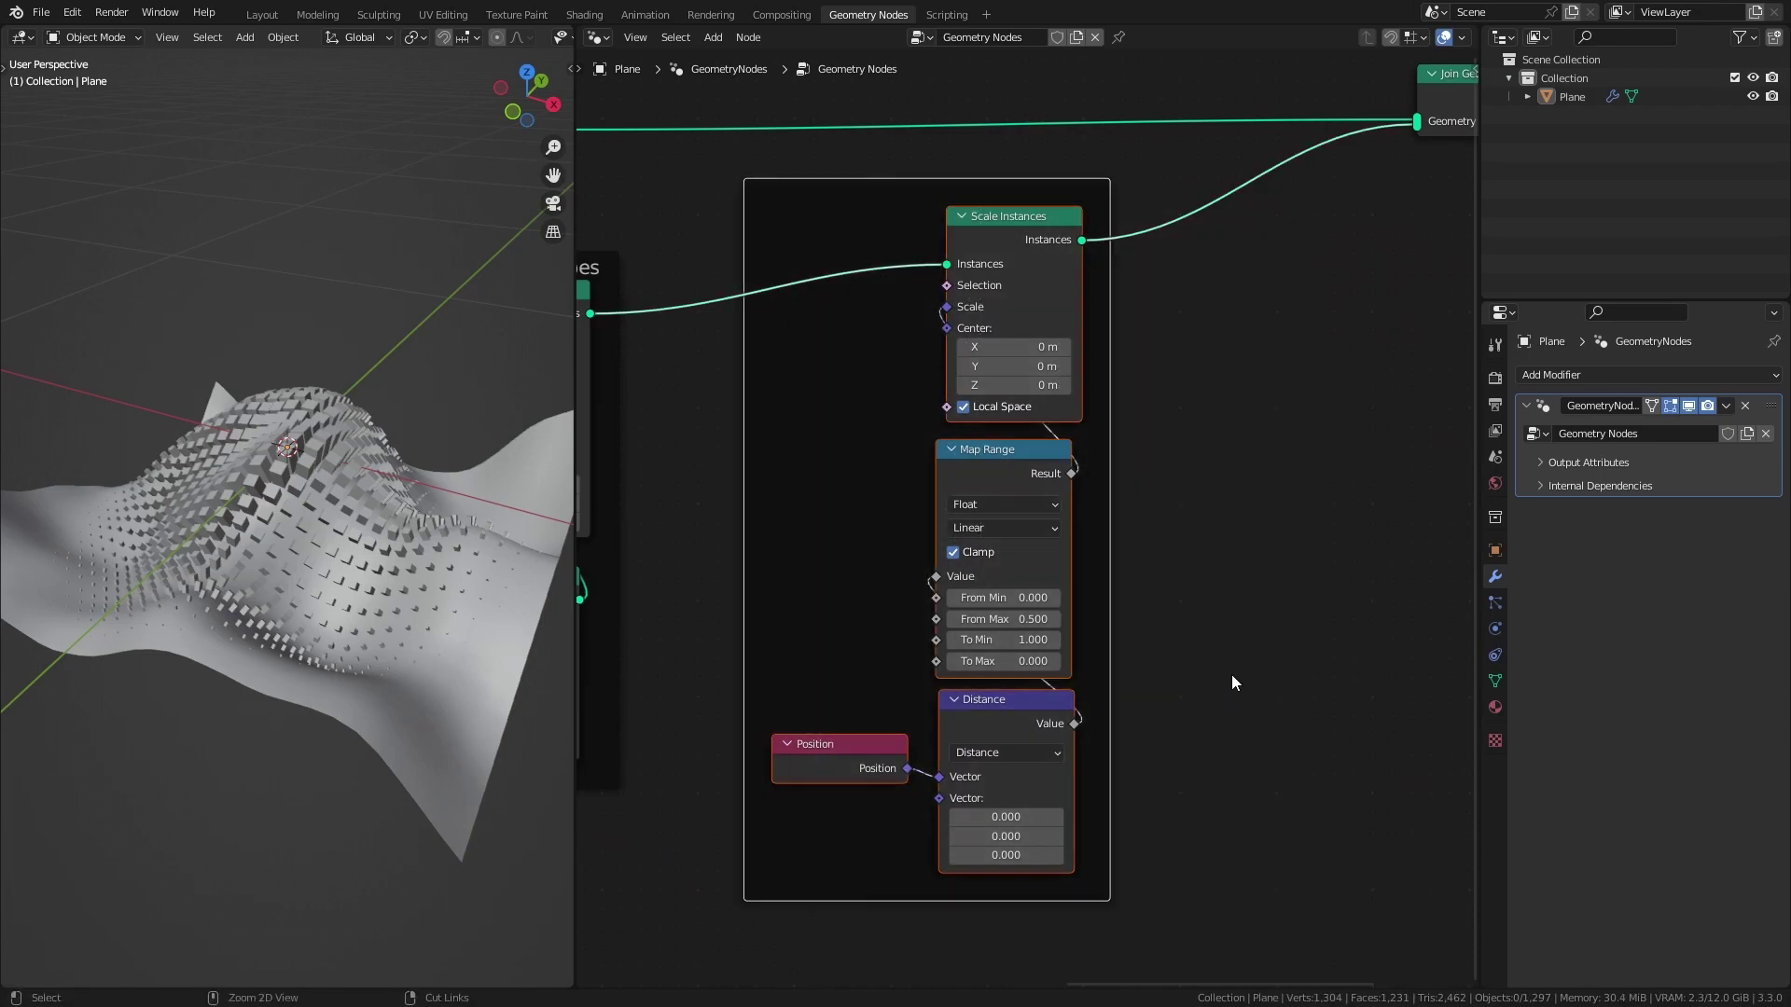
left_click(1116, 231)
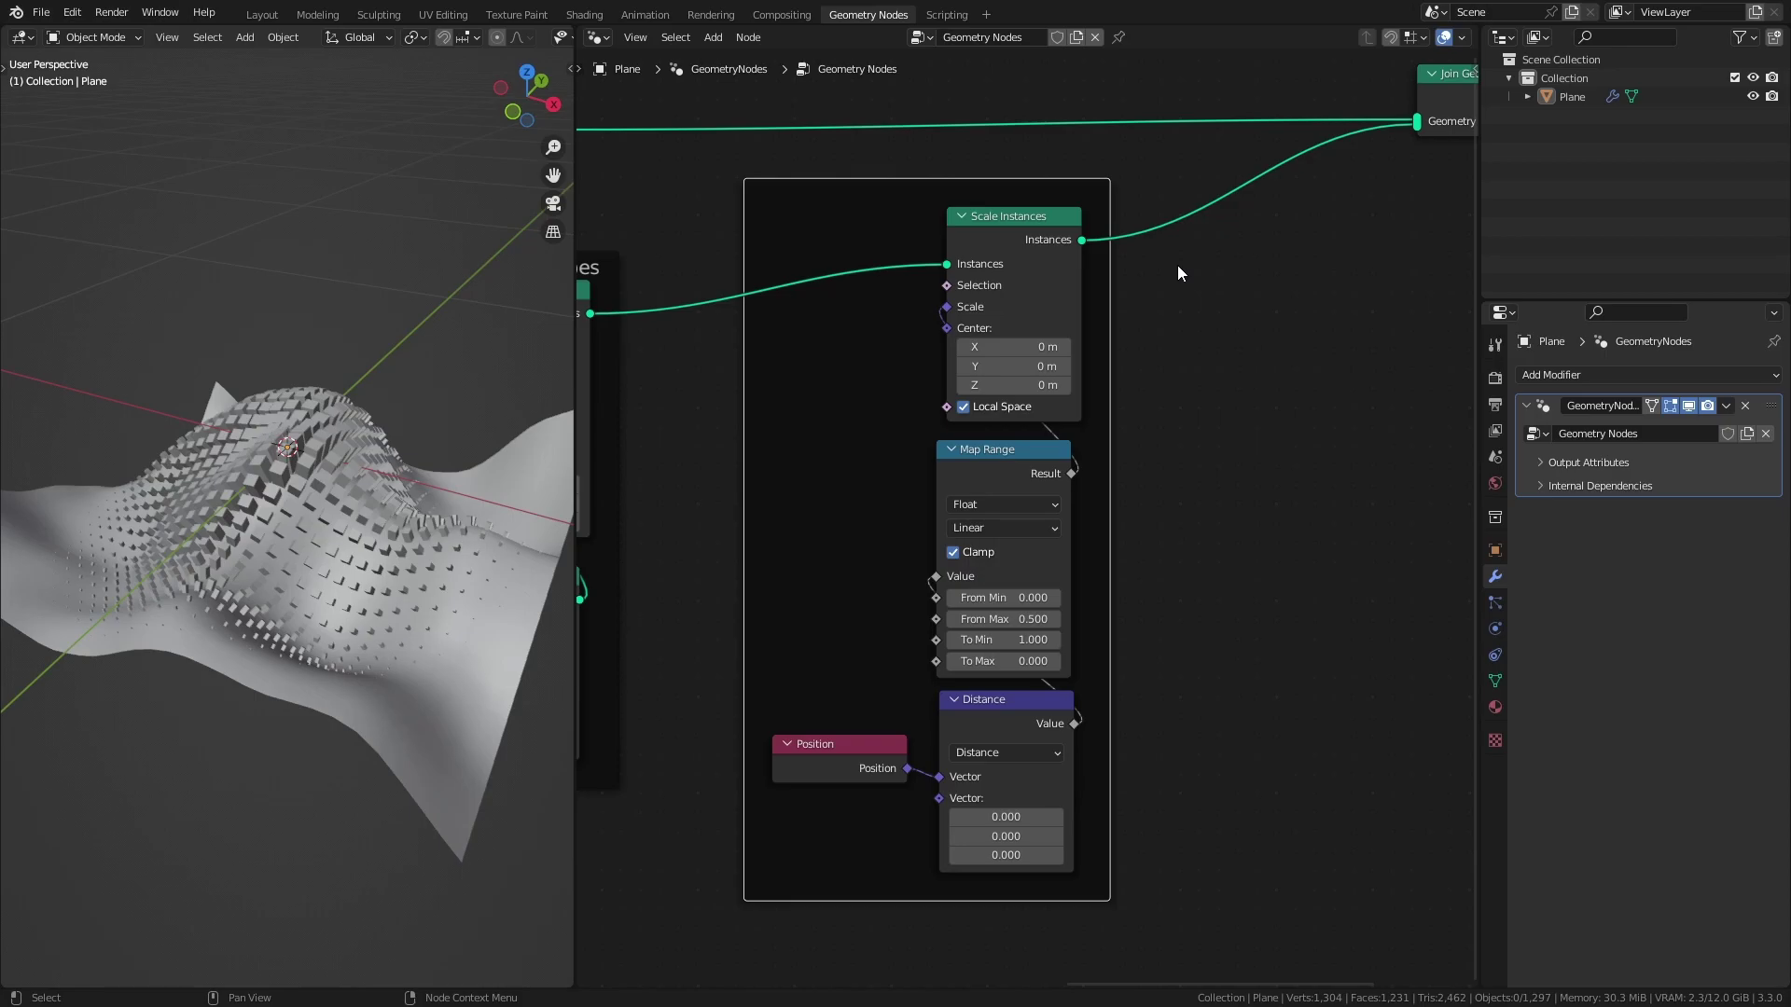
key("F2")
type("Scale Based on Distance")
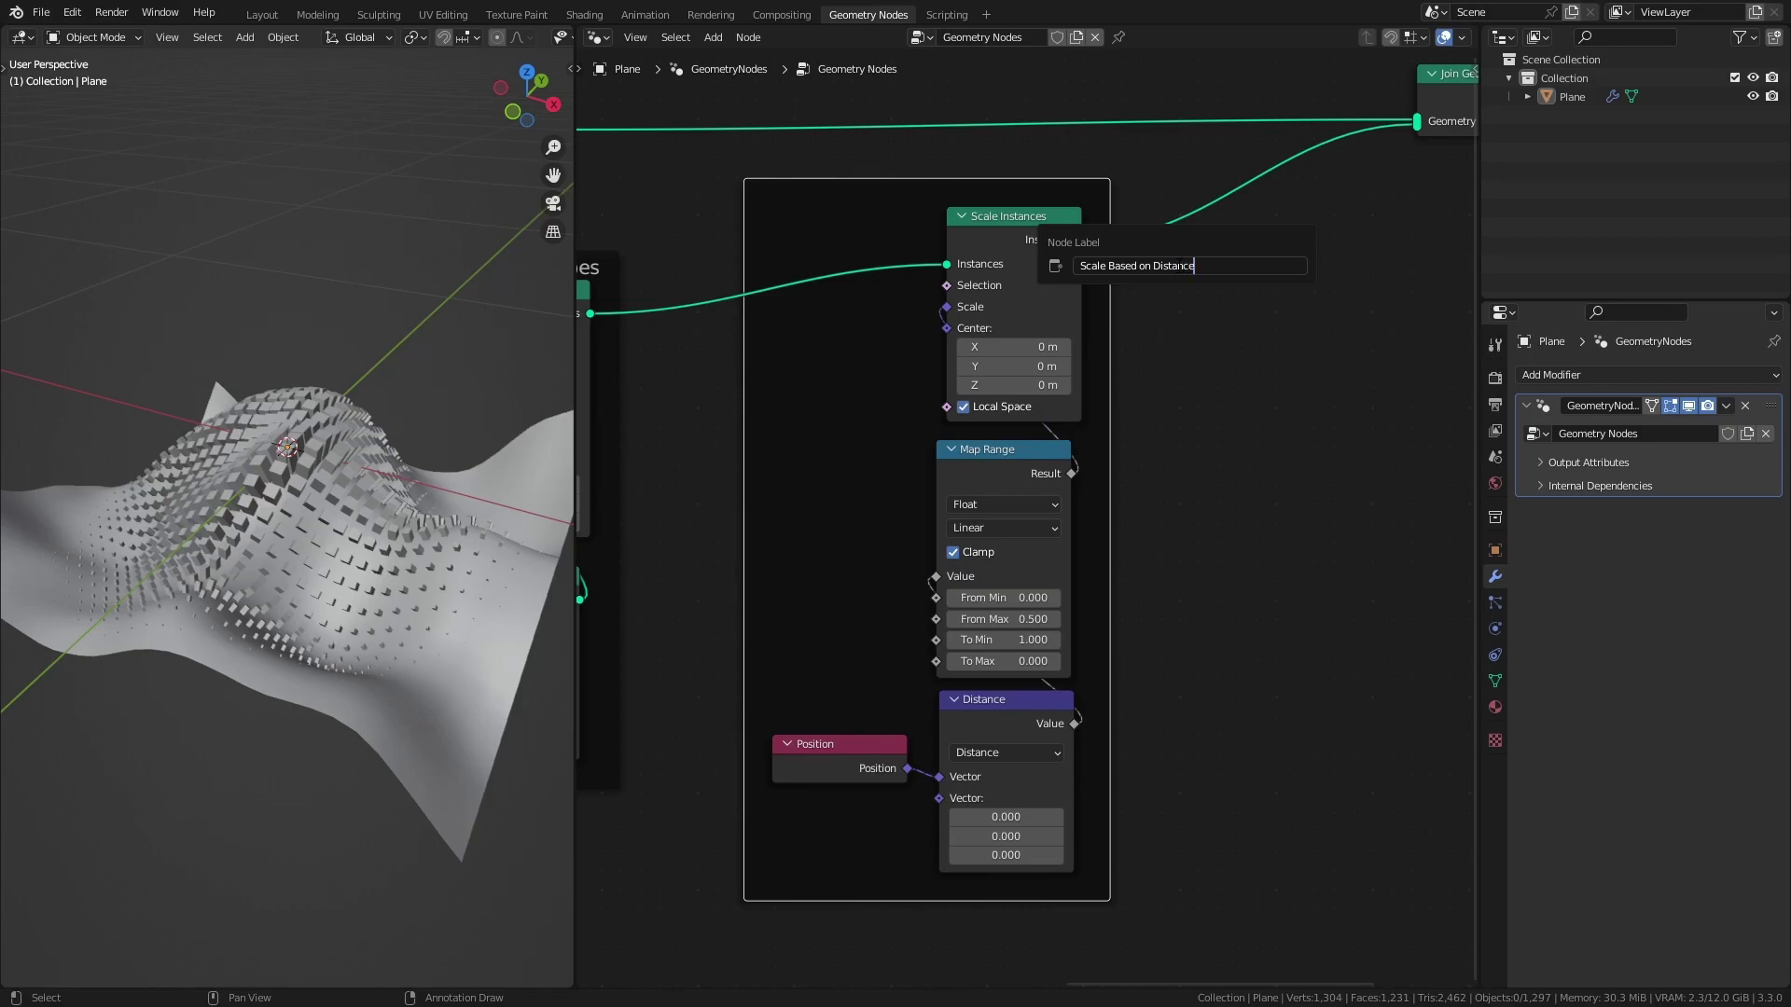
key("Return")
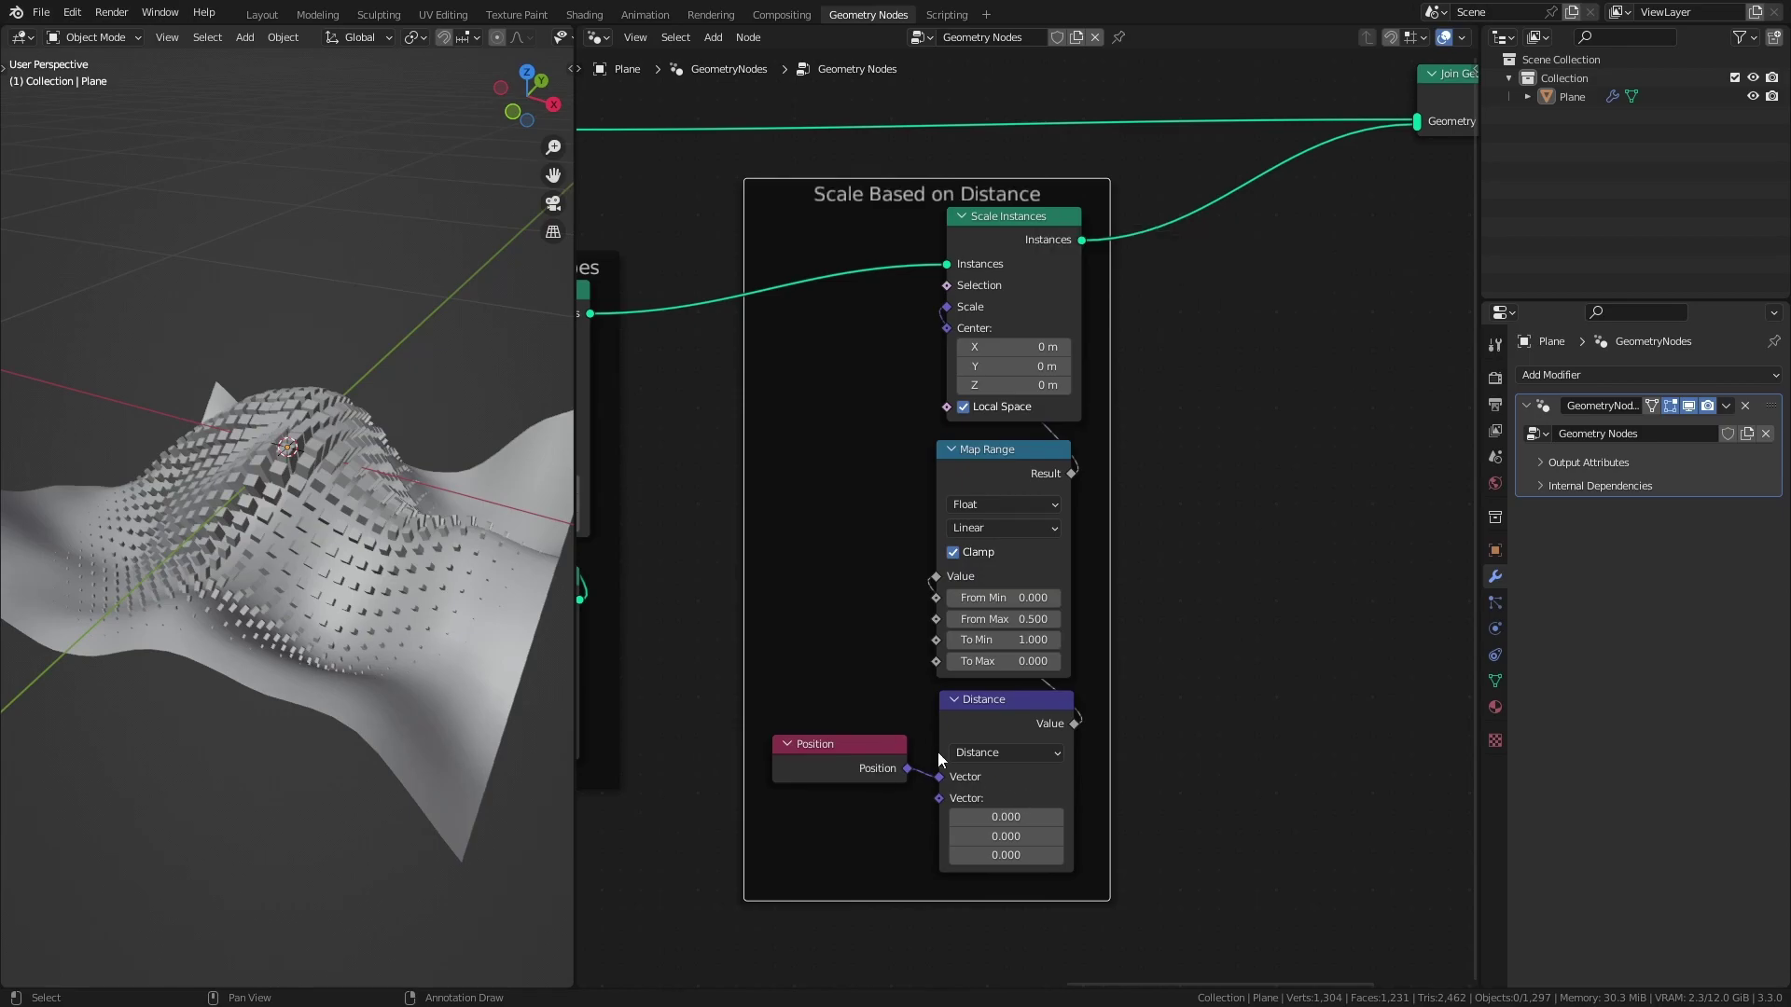
Step: Nest Position and Distance in their own frame below Map Range and start its label
left_click(876, 763)
key("ctrl+j")
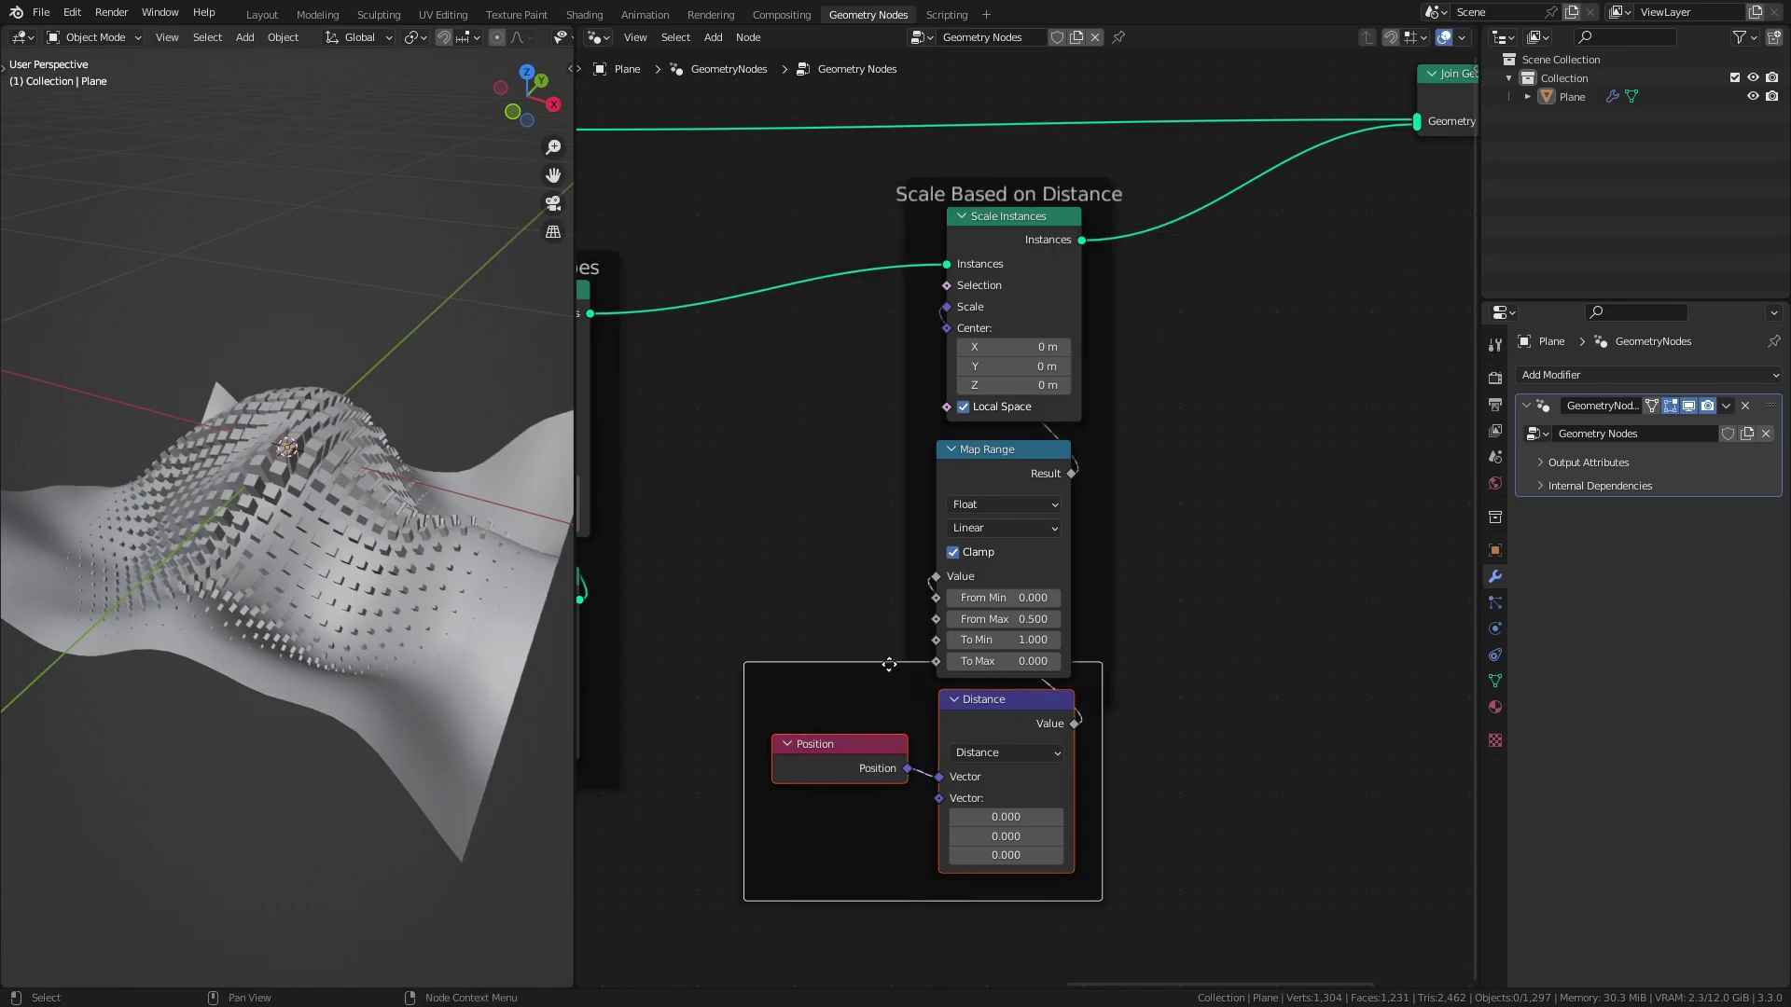
left_click_drag(887, 659, 899, 752)
key("F2")
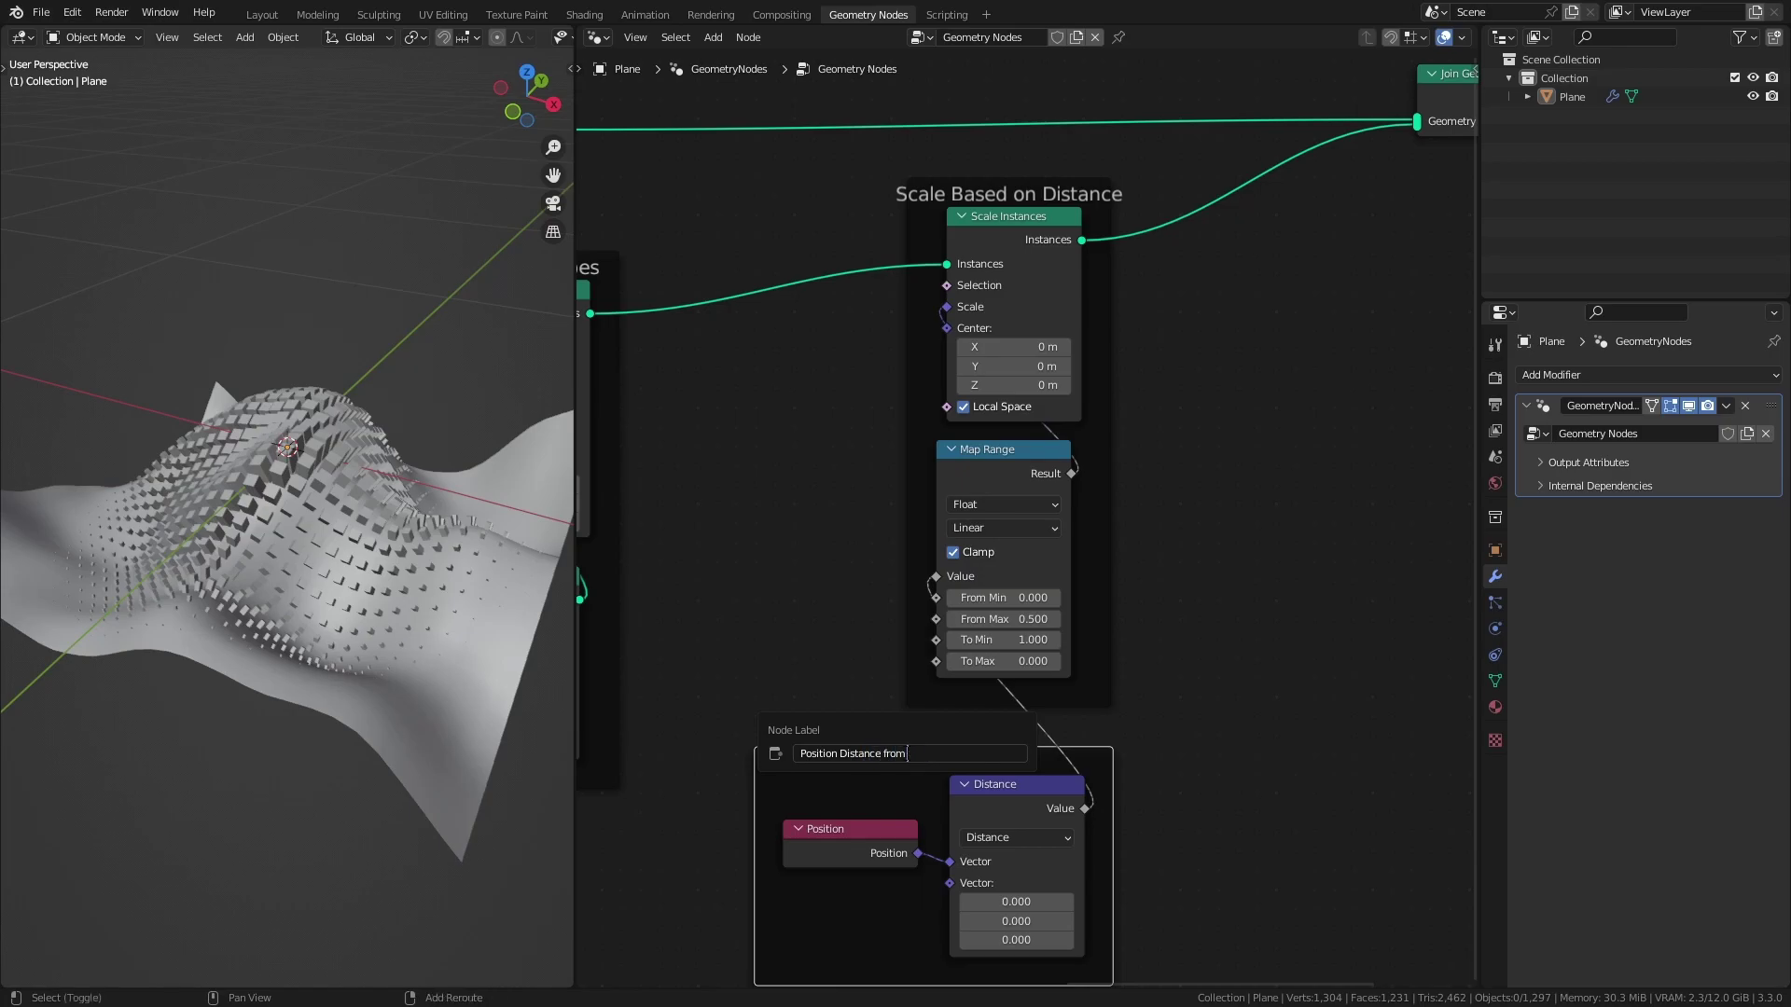
Step: Label the frame 'Position Distance from Origin' and align Join Geometry and Group Output
type("n")
key("Return")
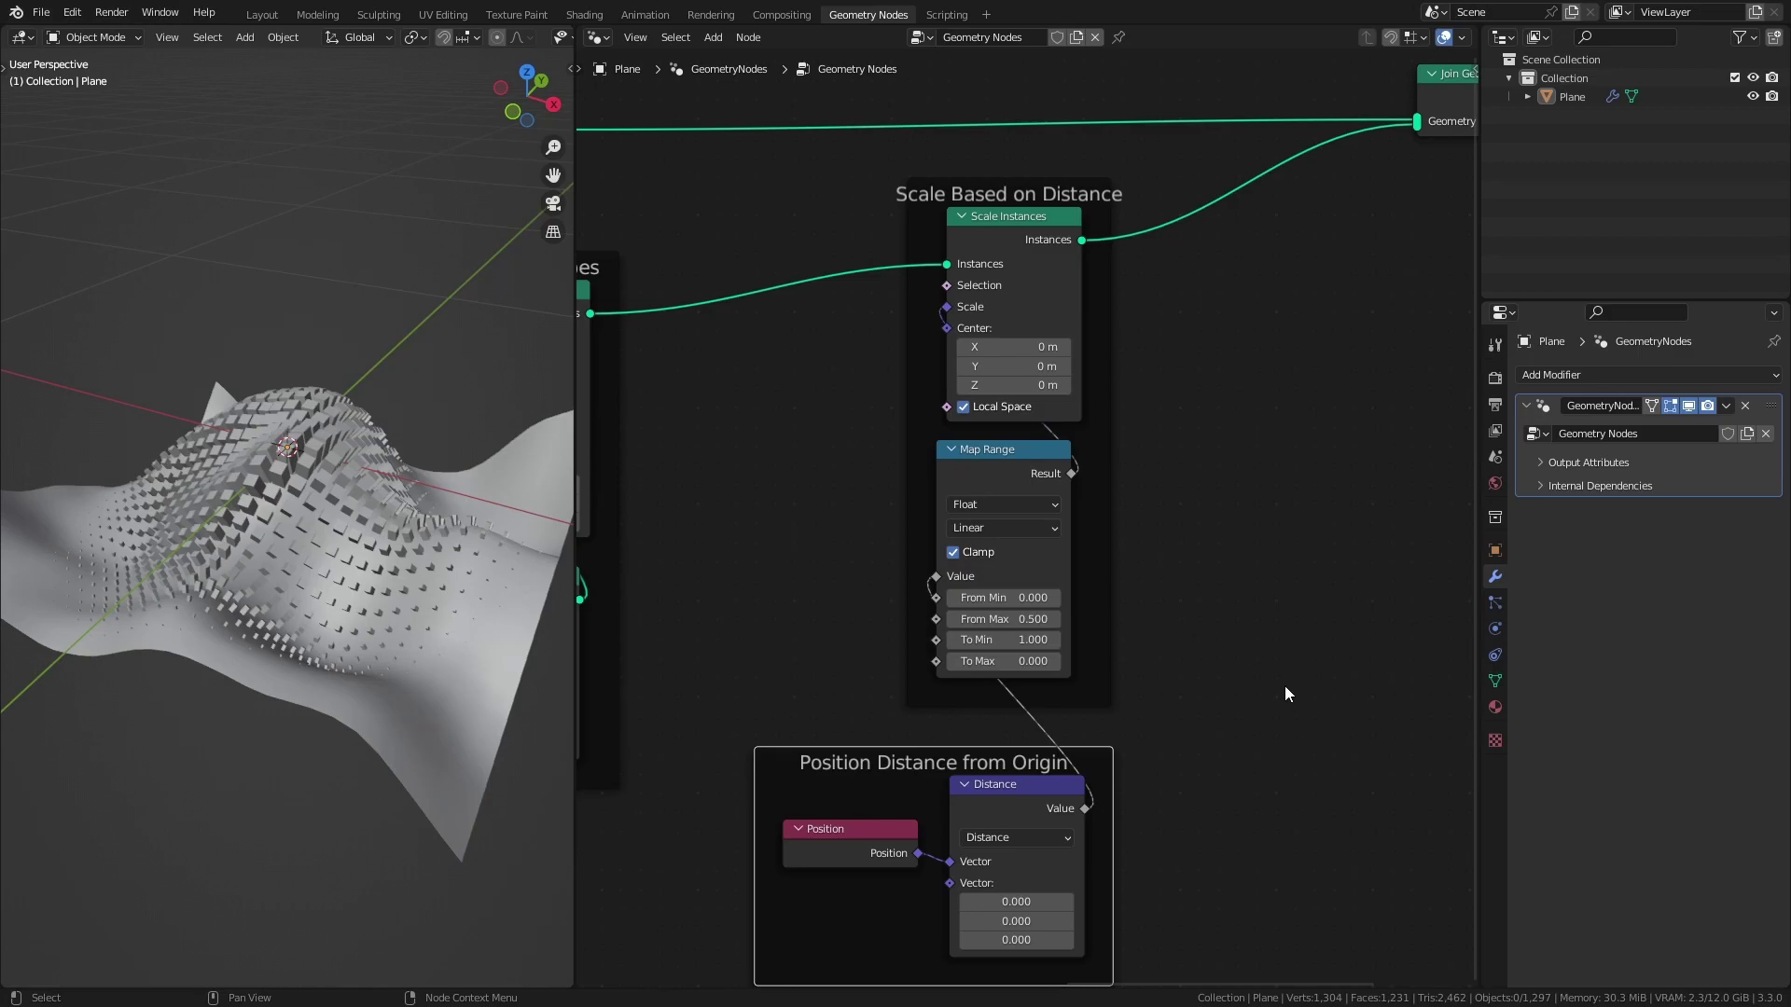
middle_click_drag(1415, 311, 1060, 512)
left_click_drag(1229, 366, 1227, 373)
left_click_drag(1156, 291, 901, 466)
left_click_drag(1047, 363, 1051, 355)
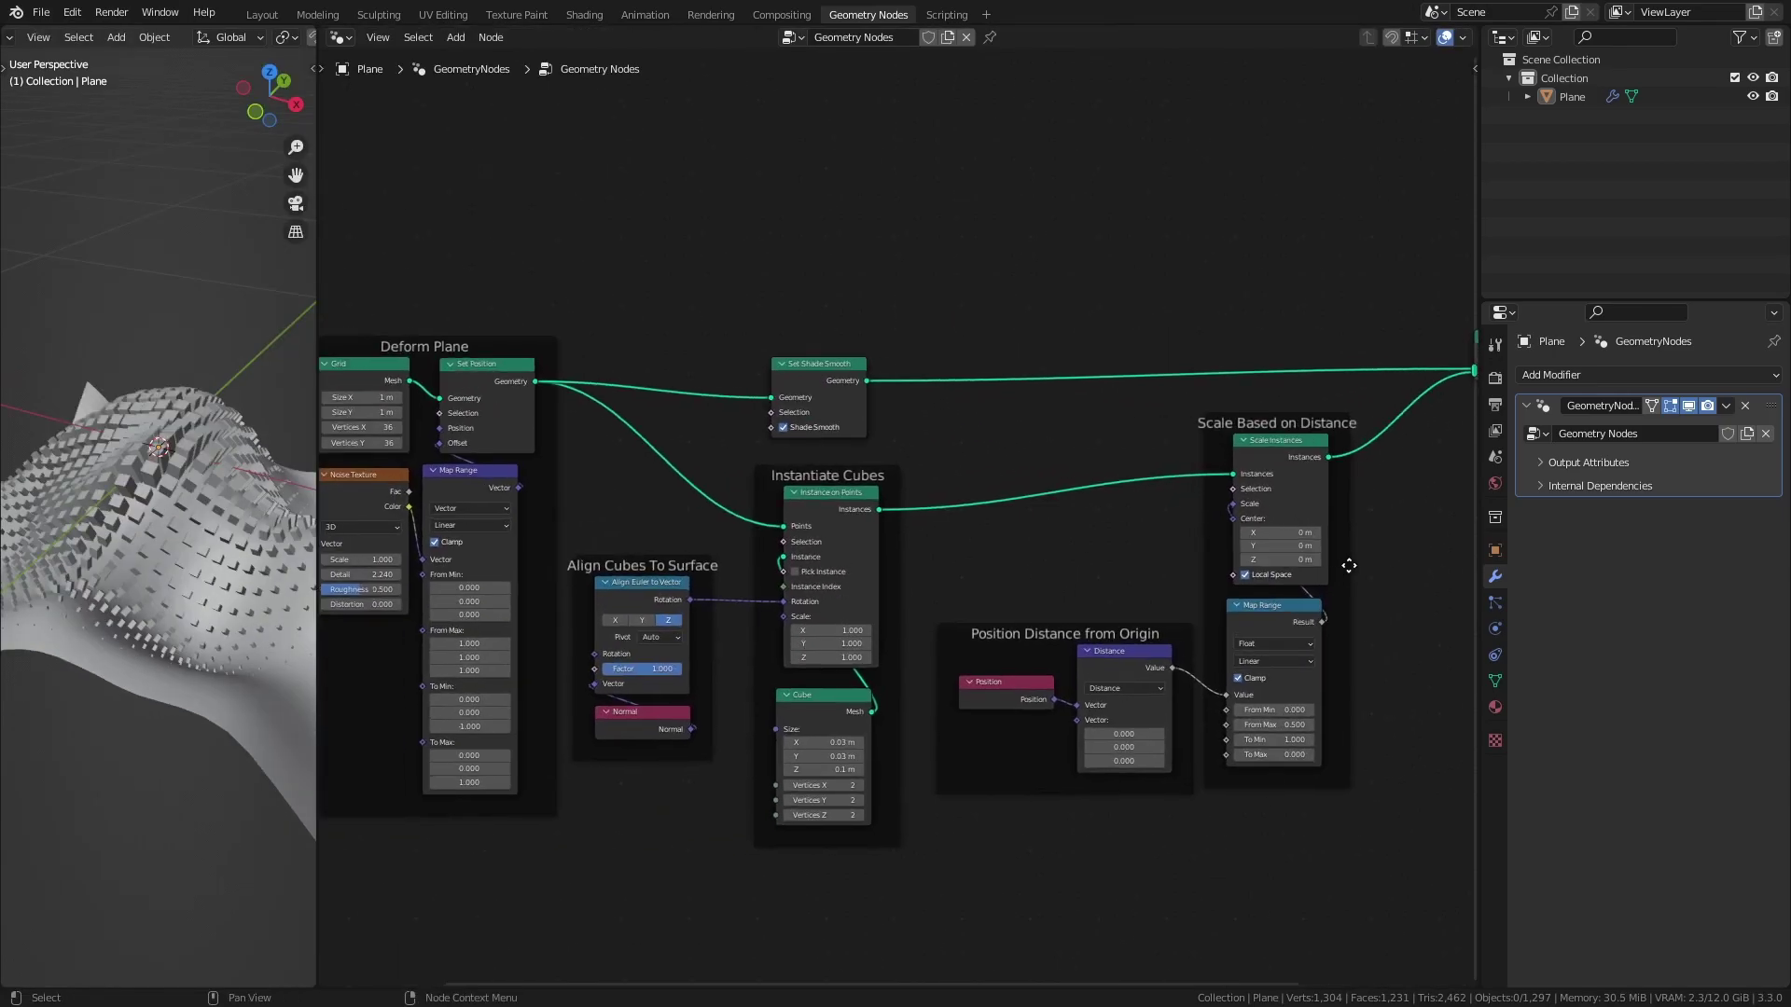
Step: Enlarge the node editor and zoom to fit the whole framed node tree
middle_click_drag(1362, 558, 1412, 539)
scroll(1412, 560, "down", 2)
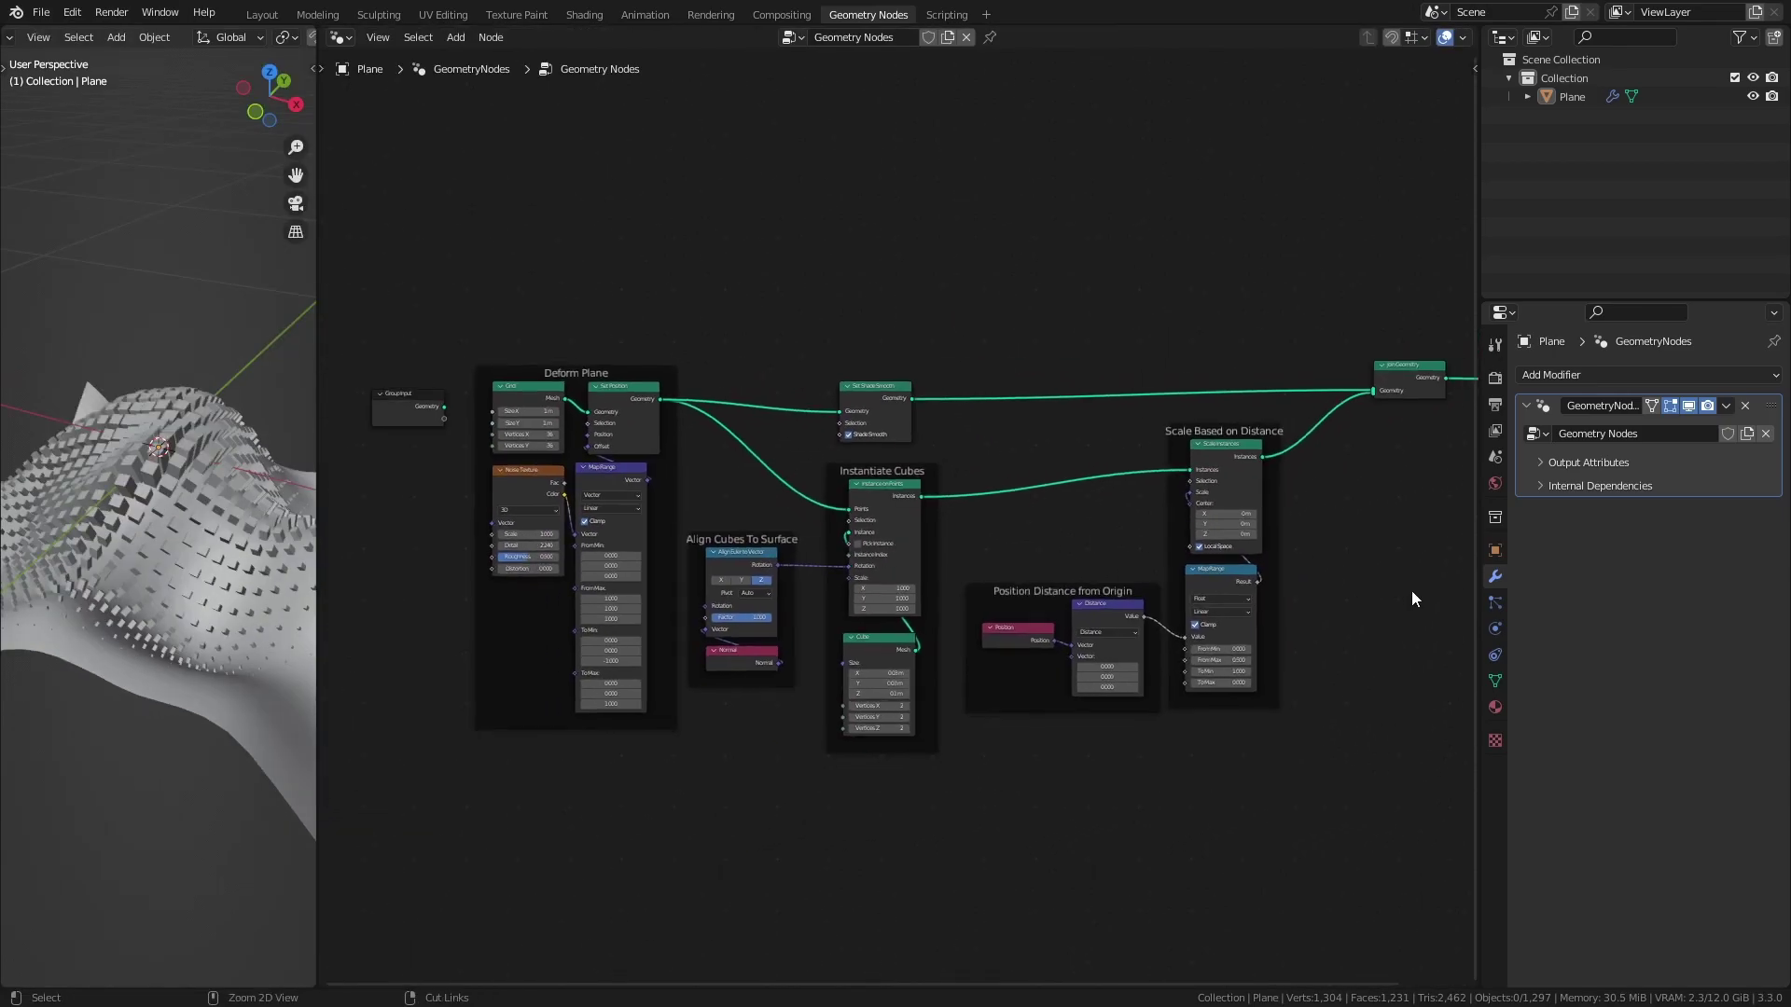
scroll(1371, 590, "up", 1)
middle_click_drag(1335, 590, 1337, 562, "ctrl")
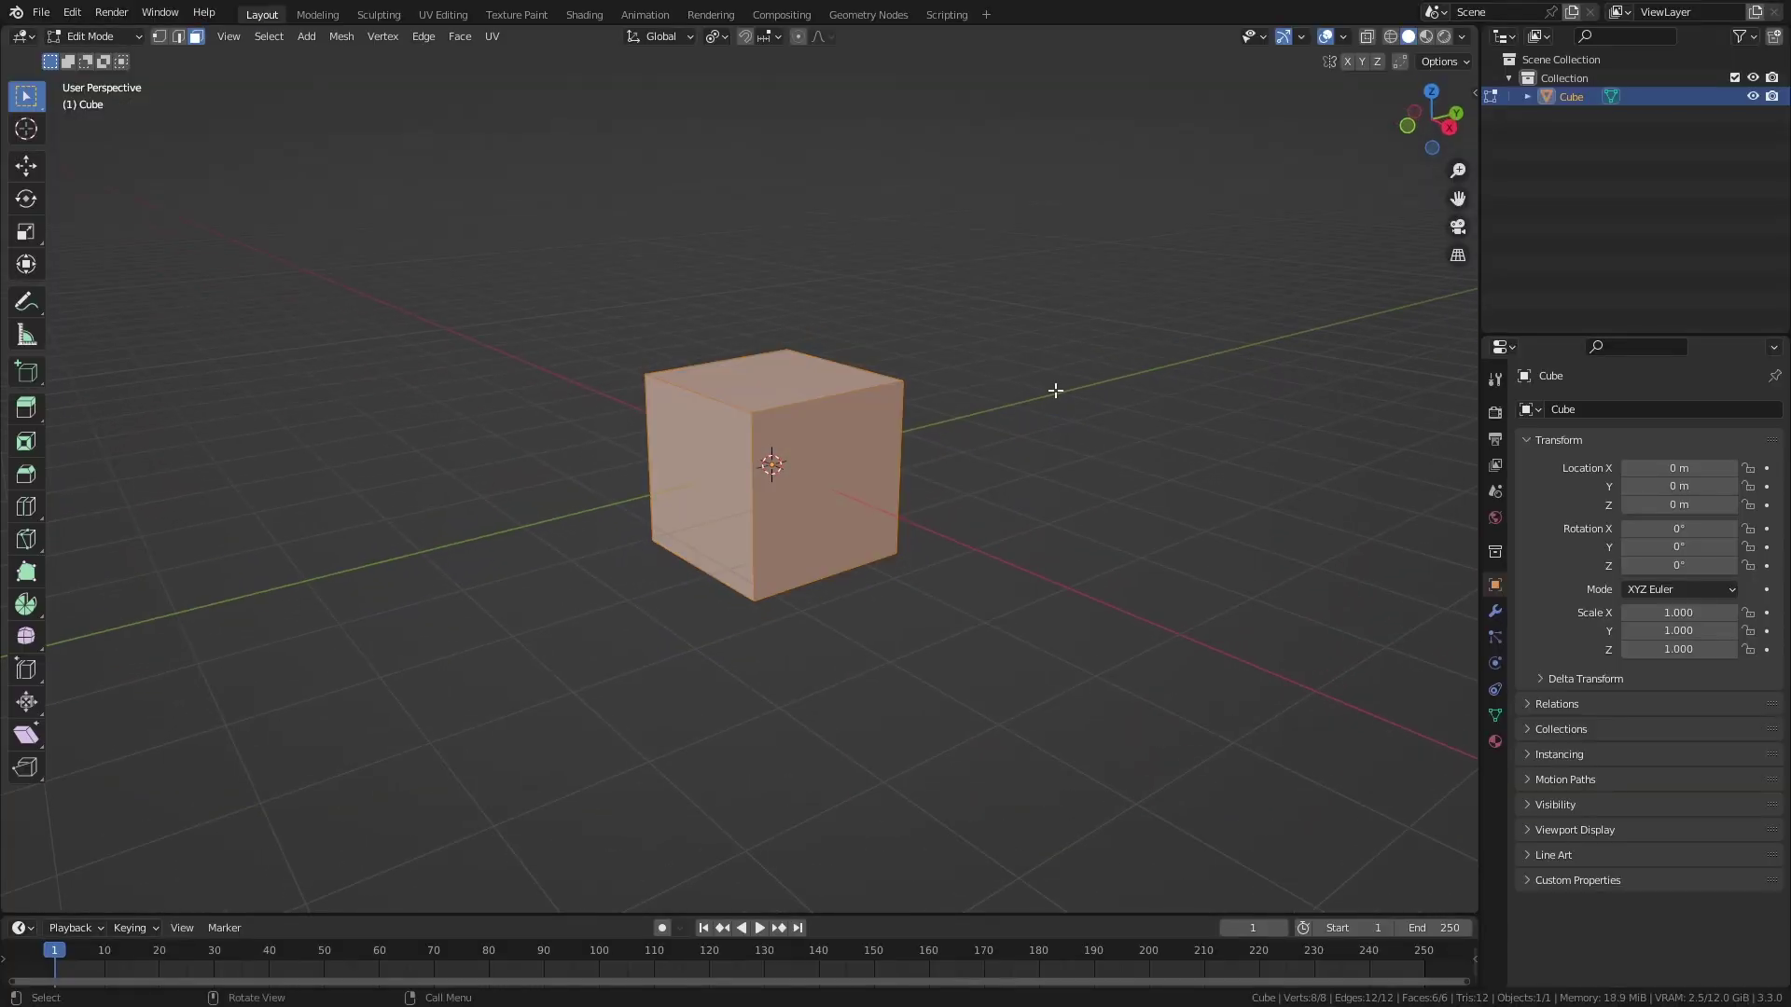
Step: Inset the cube faces, extrude them 1 m, scale the tips to 0, and return to Object Mode
left_click(1054, 390)
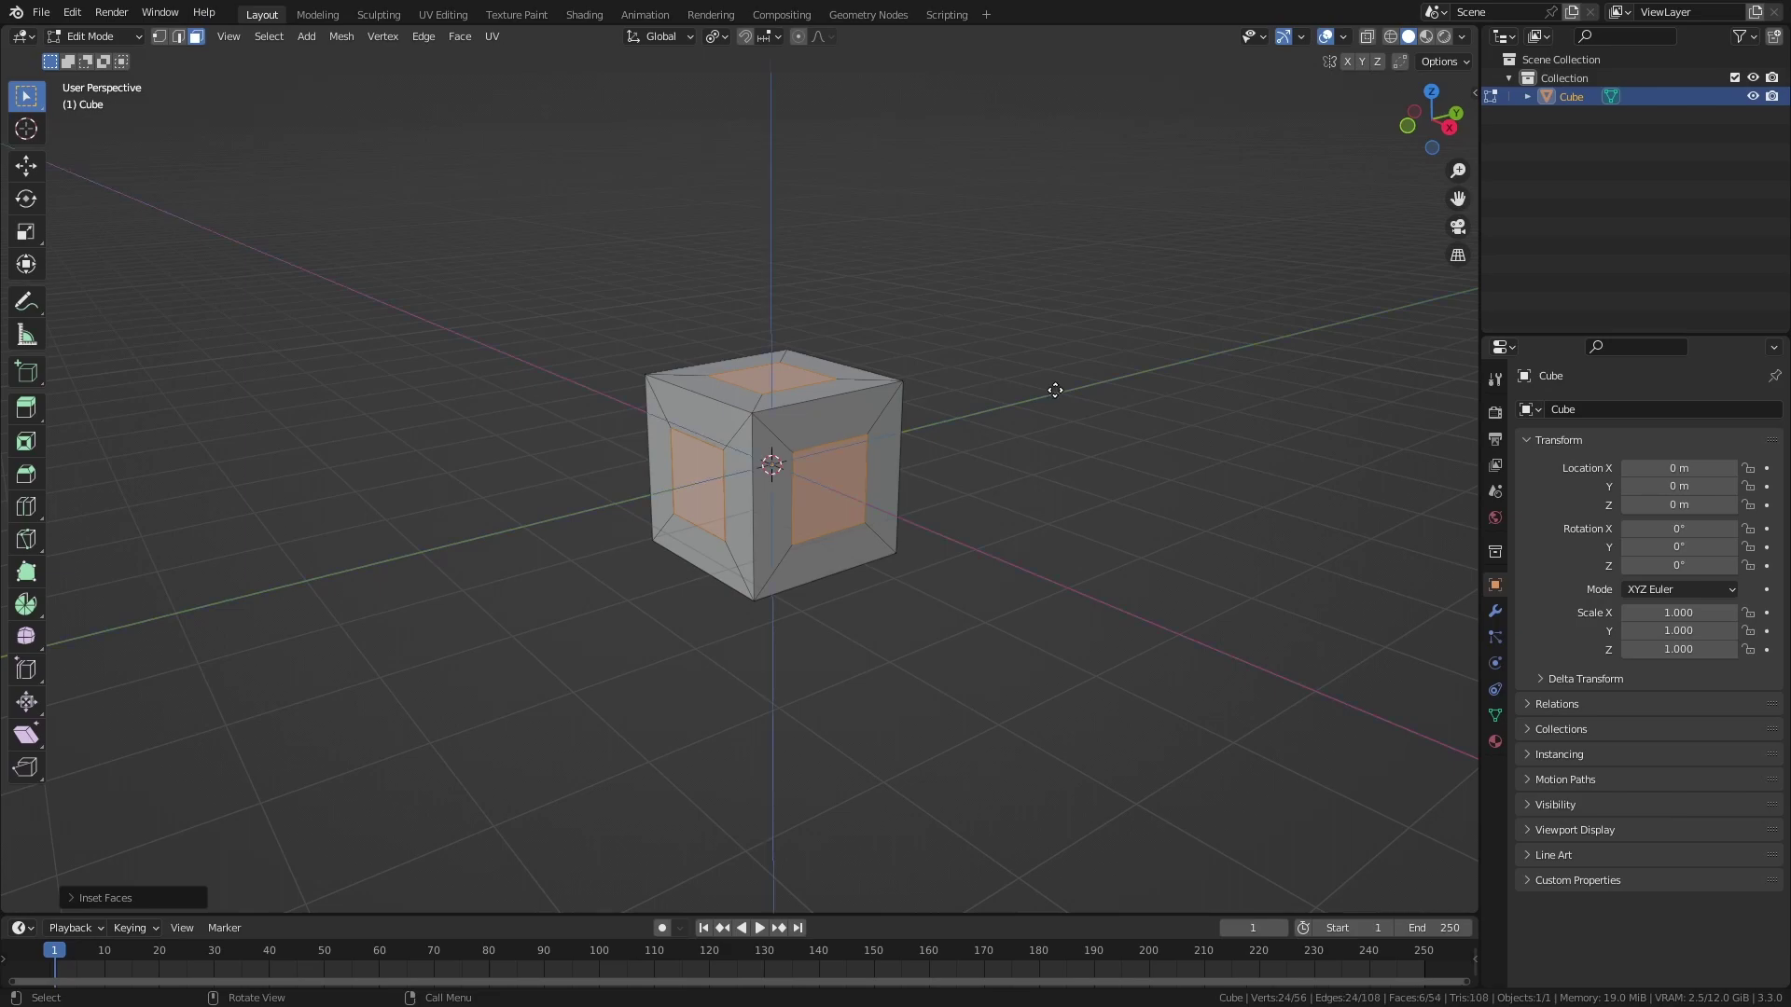
key("e")
key("1")
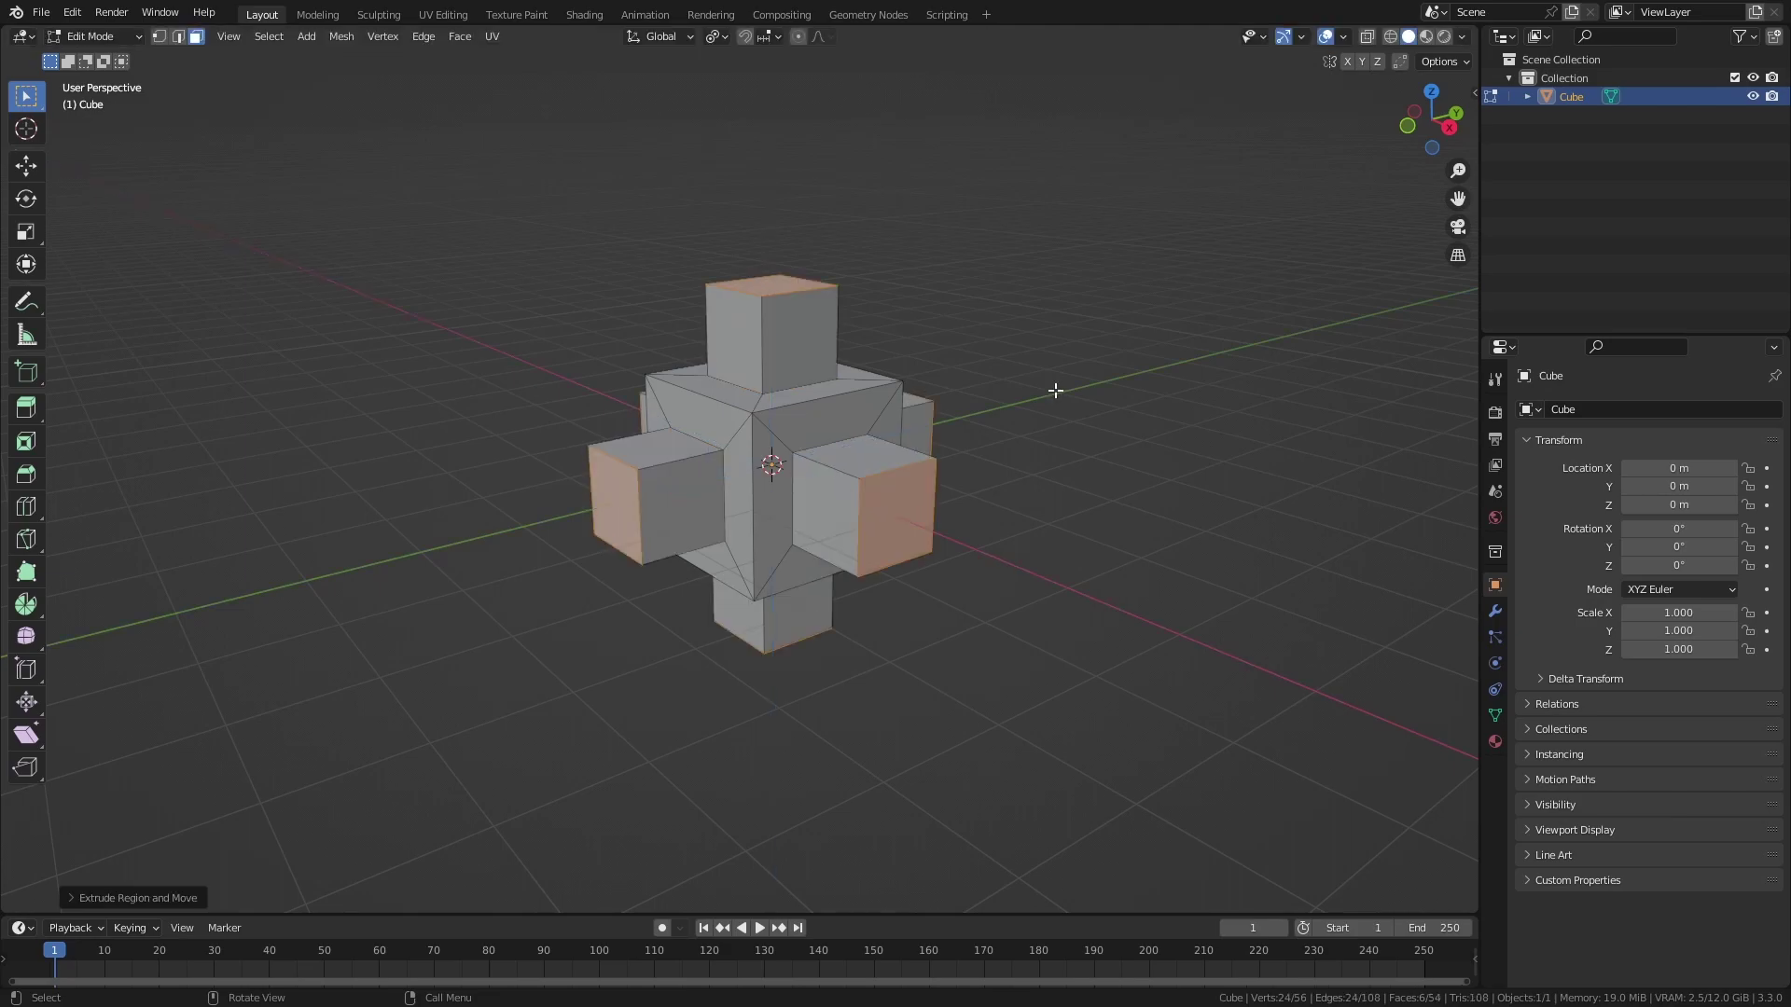
key("s")
key("0")
left_click(1055, 390)
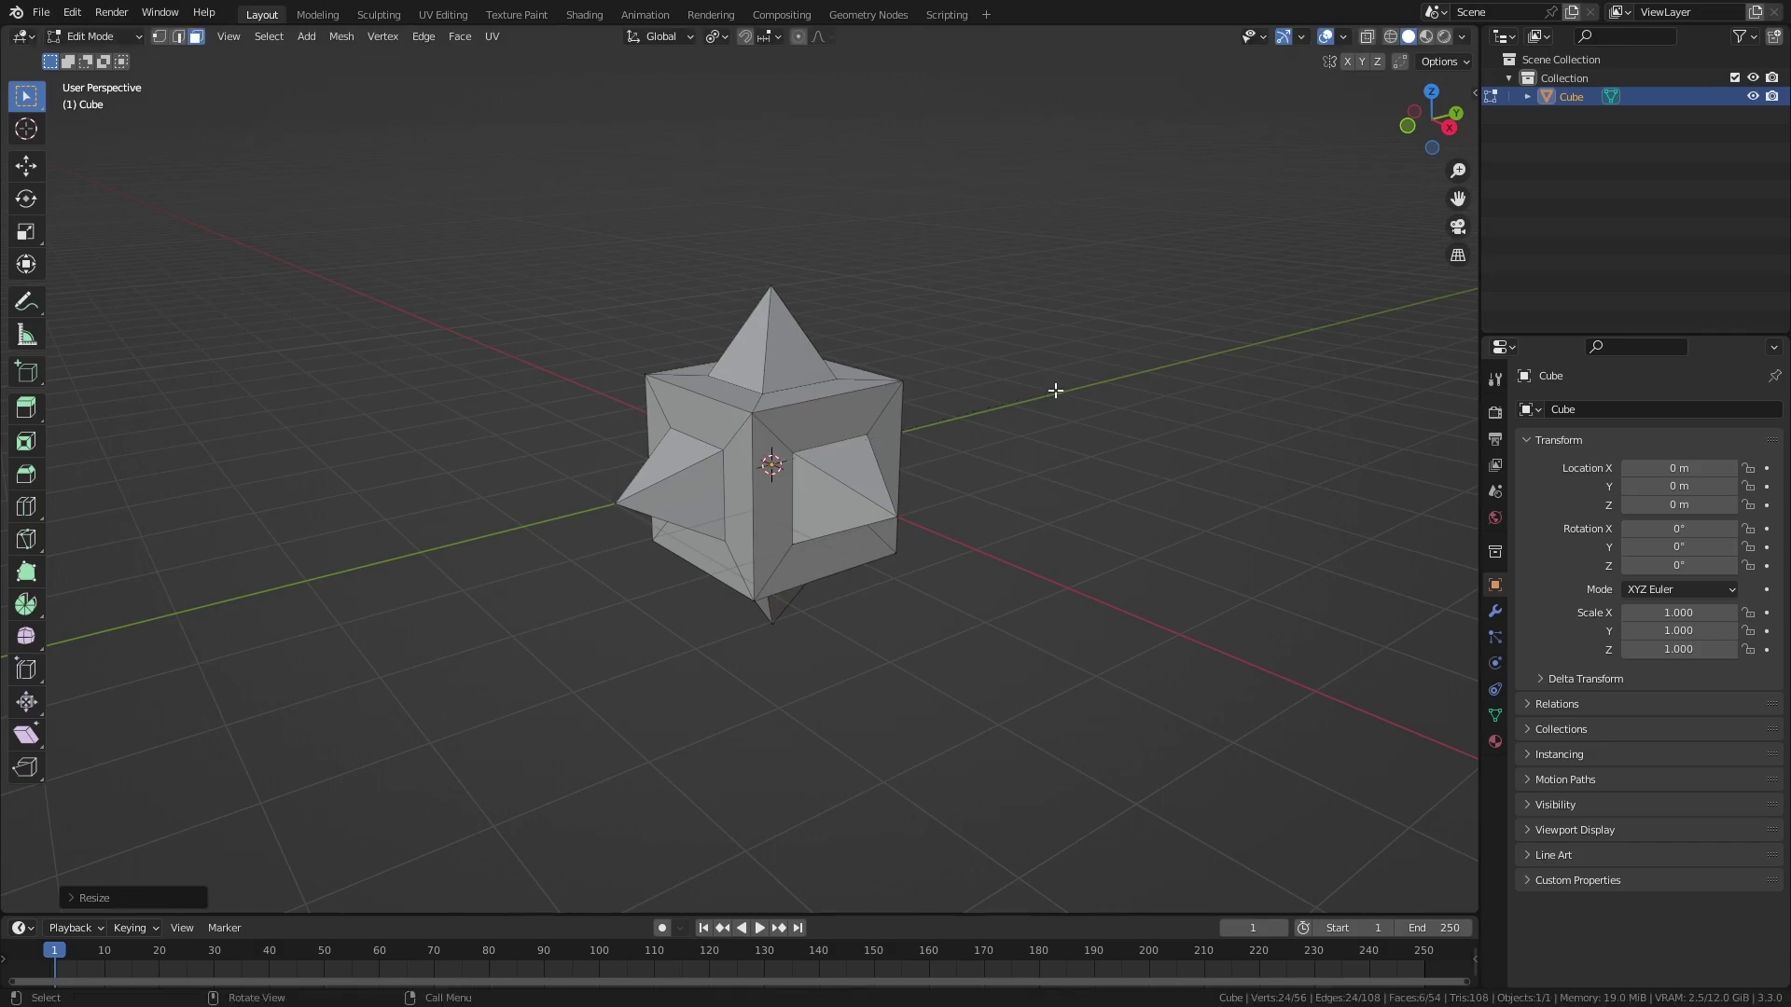
key("Tab")
middle_click_drag(1049, 396, 813, 558)
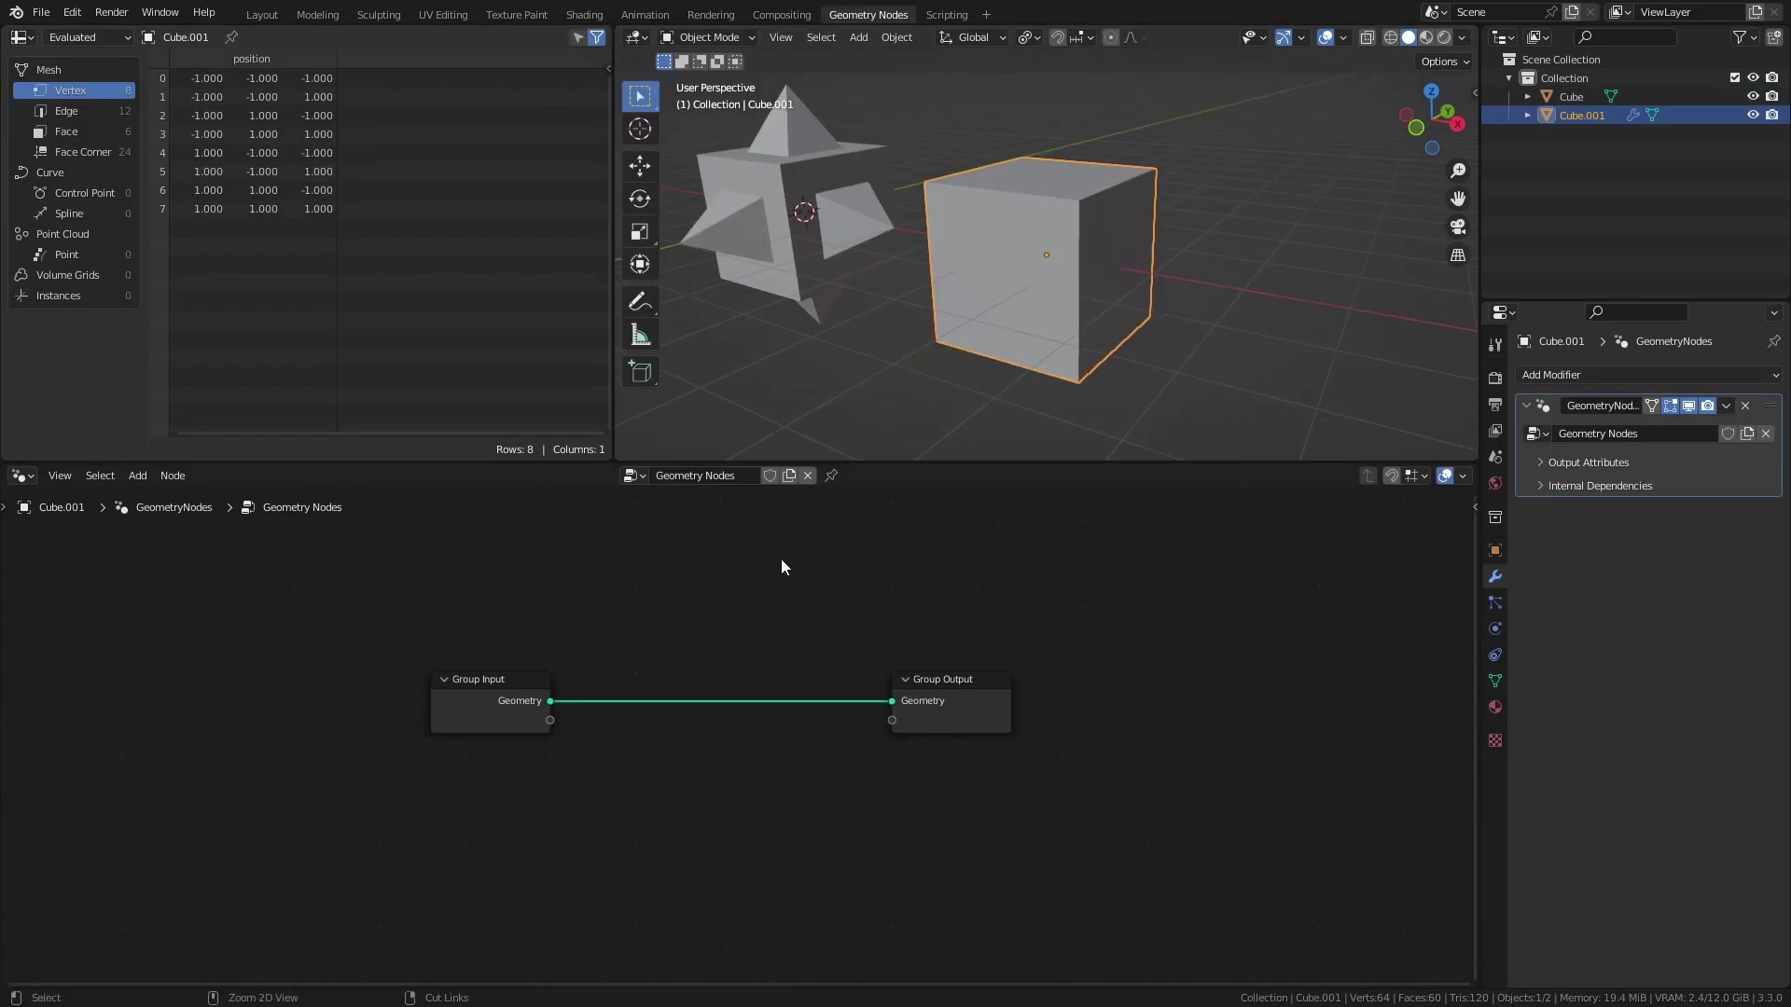
Step: Save, then insert an Extrude Mesh node with Offset Scale 0 on Cube.001's link
key("ctrl+s")
key("shift+a")
type("extrude")
key("Return")
left_click(759, 630)
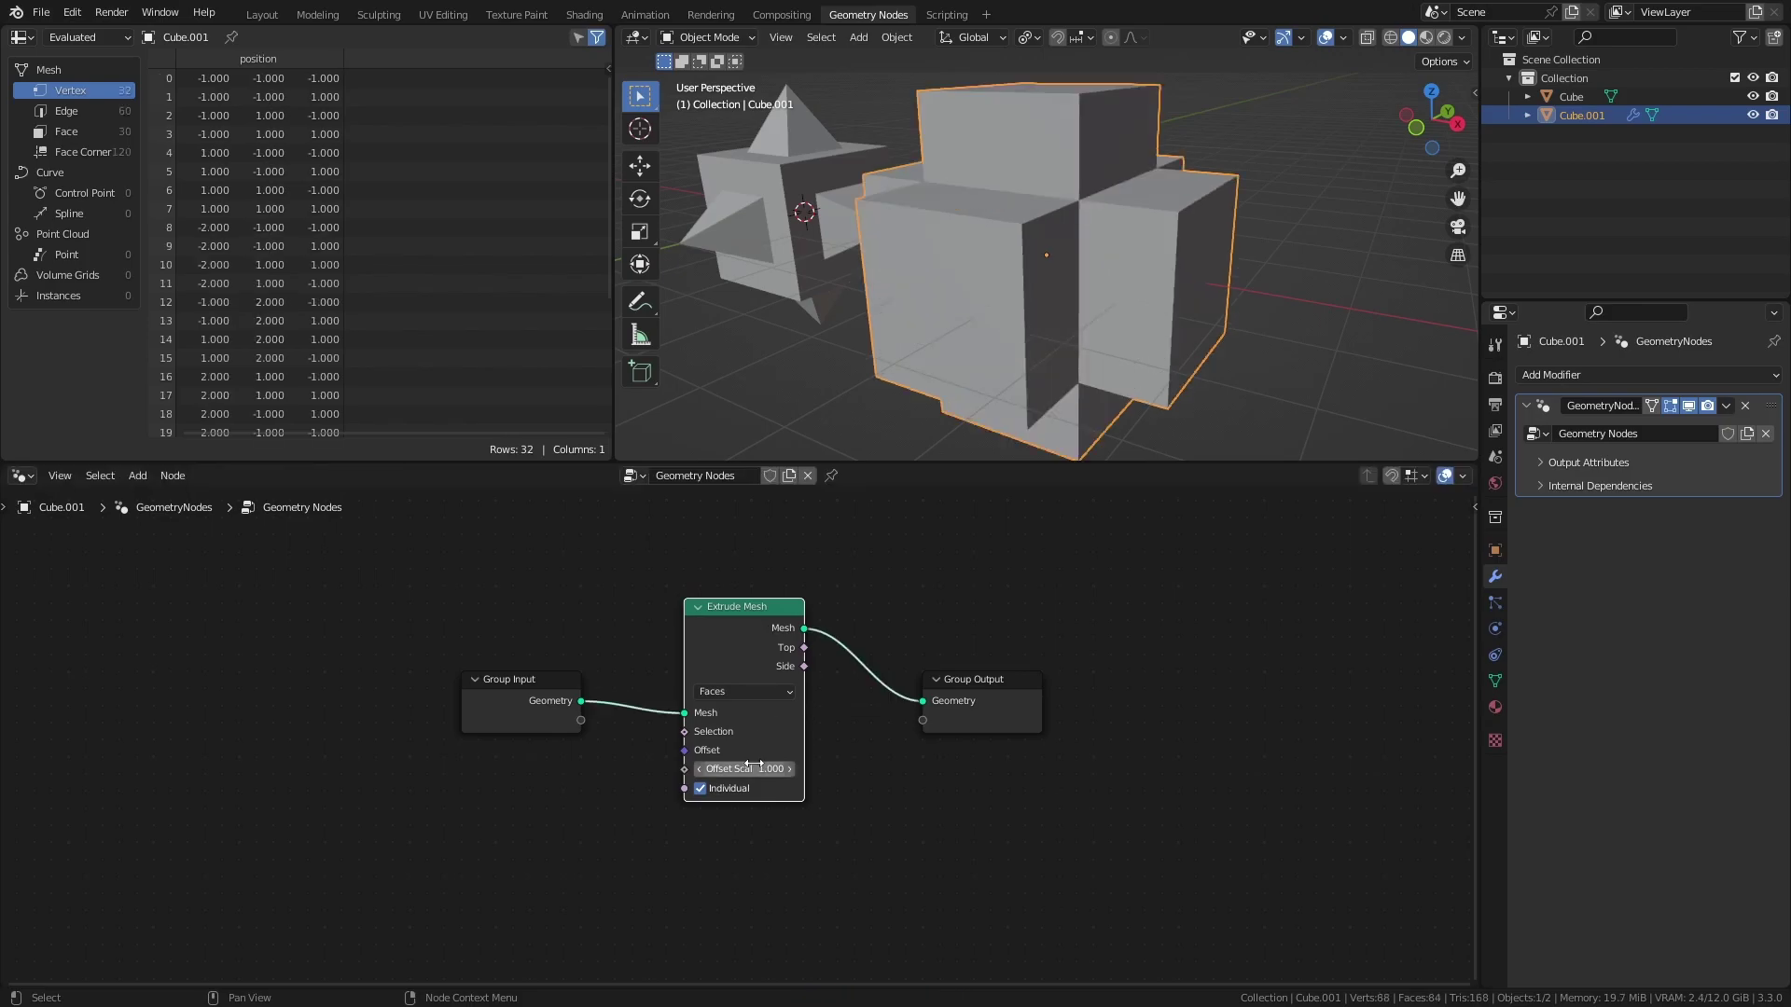
type("0")
key("Return")
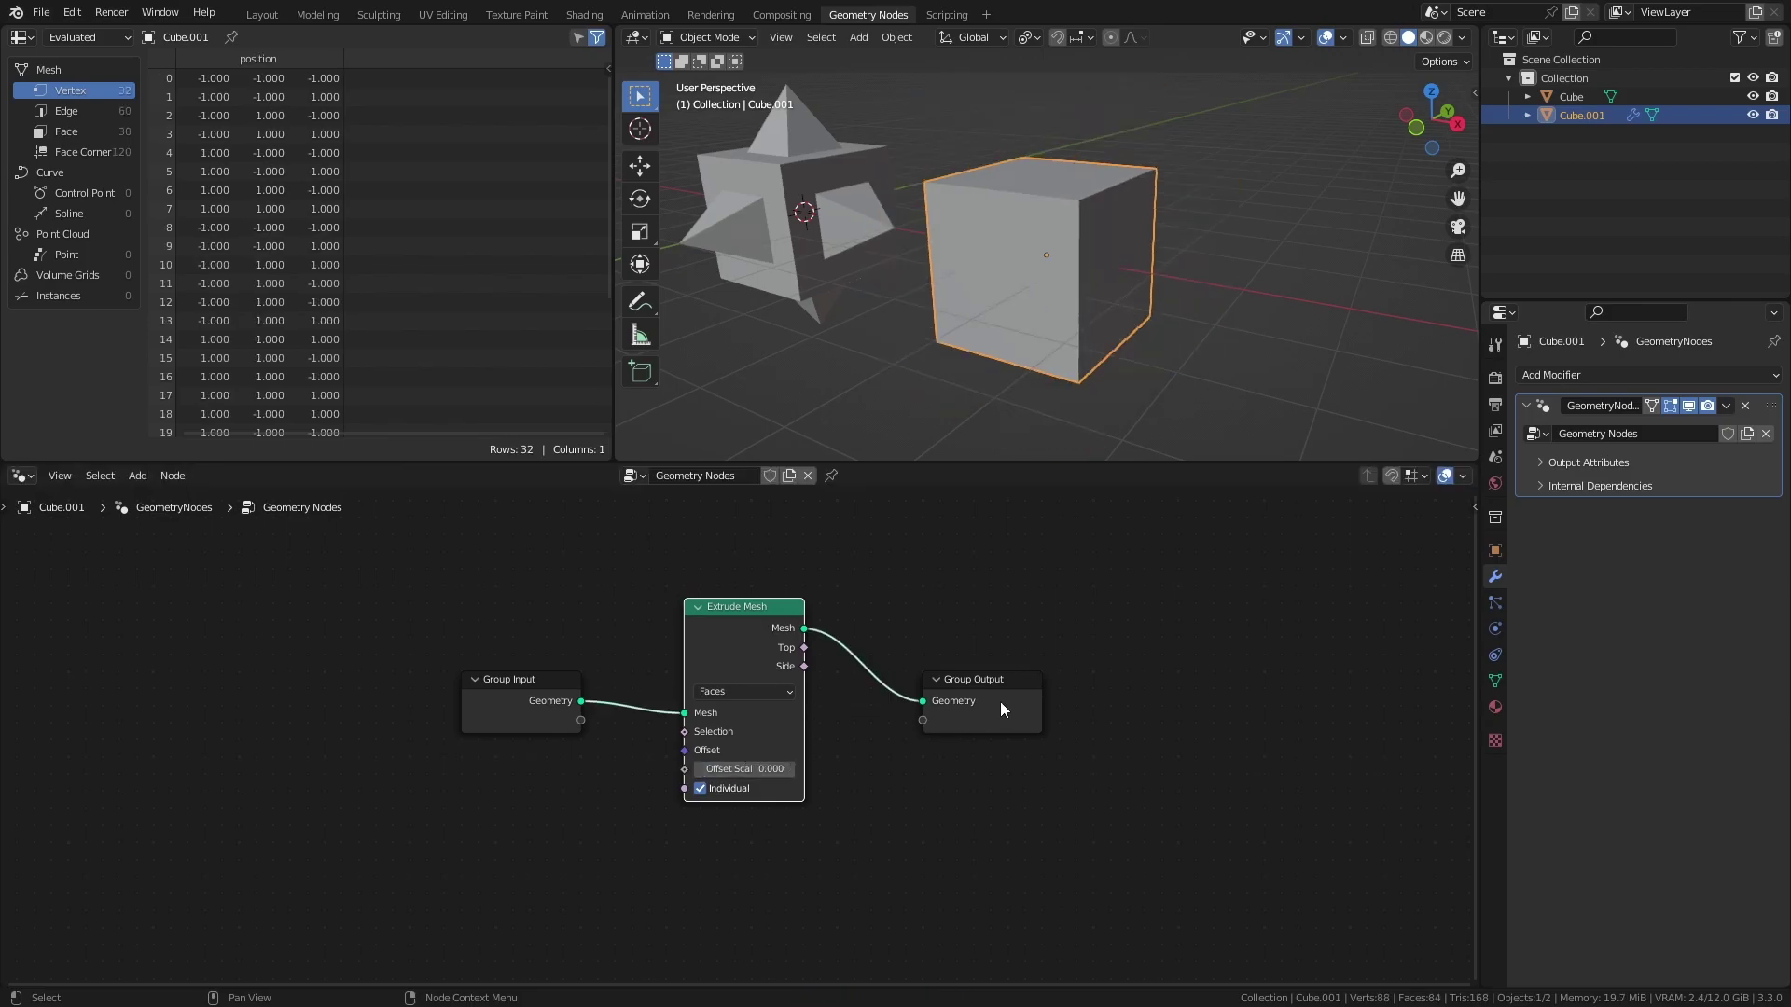
Step: Add a Scale Elements node after the extrusion and switch the viewport to wireframe
left_click_drag(1003, 710, 1133, 695)
key("shift+a")
type("sca")
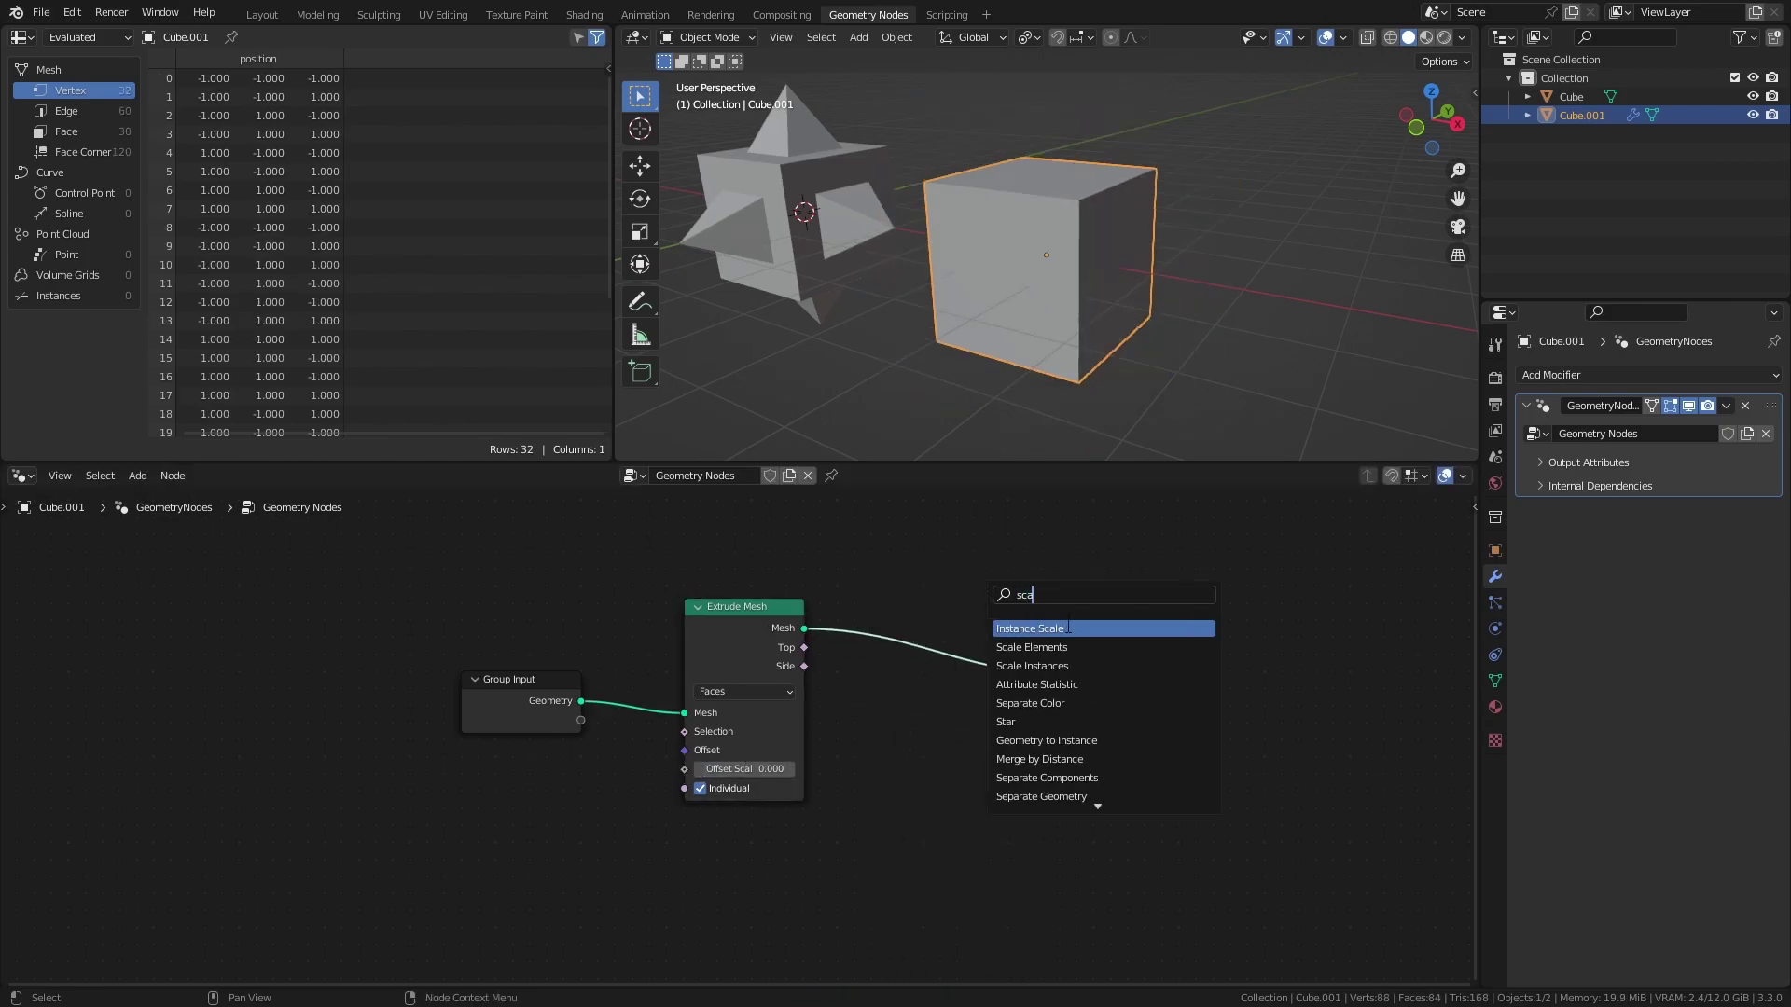
left_click(1068, 647)
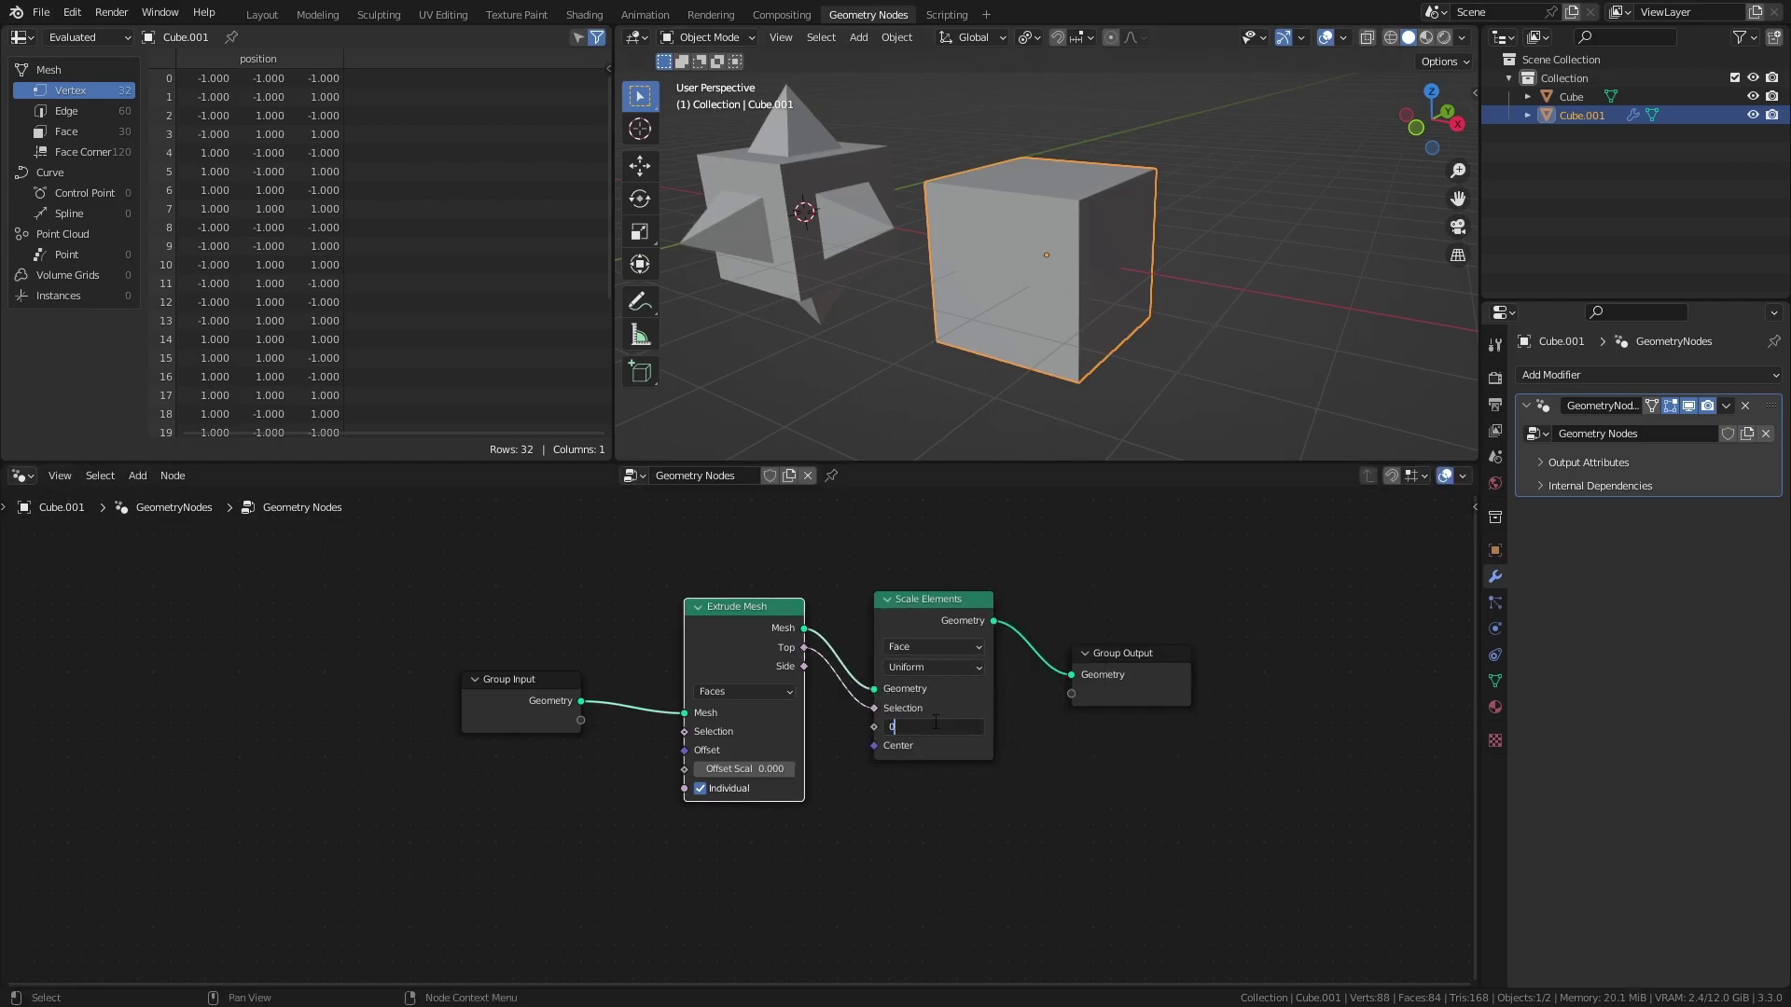
left_click(1120, 399)
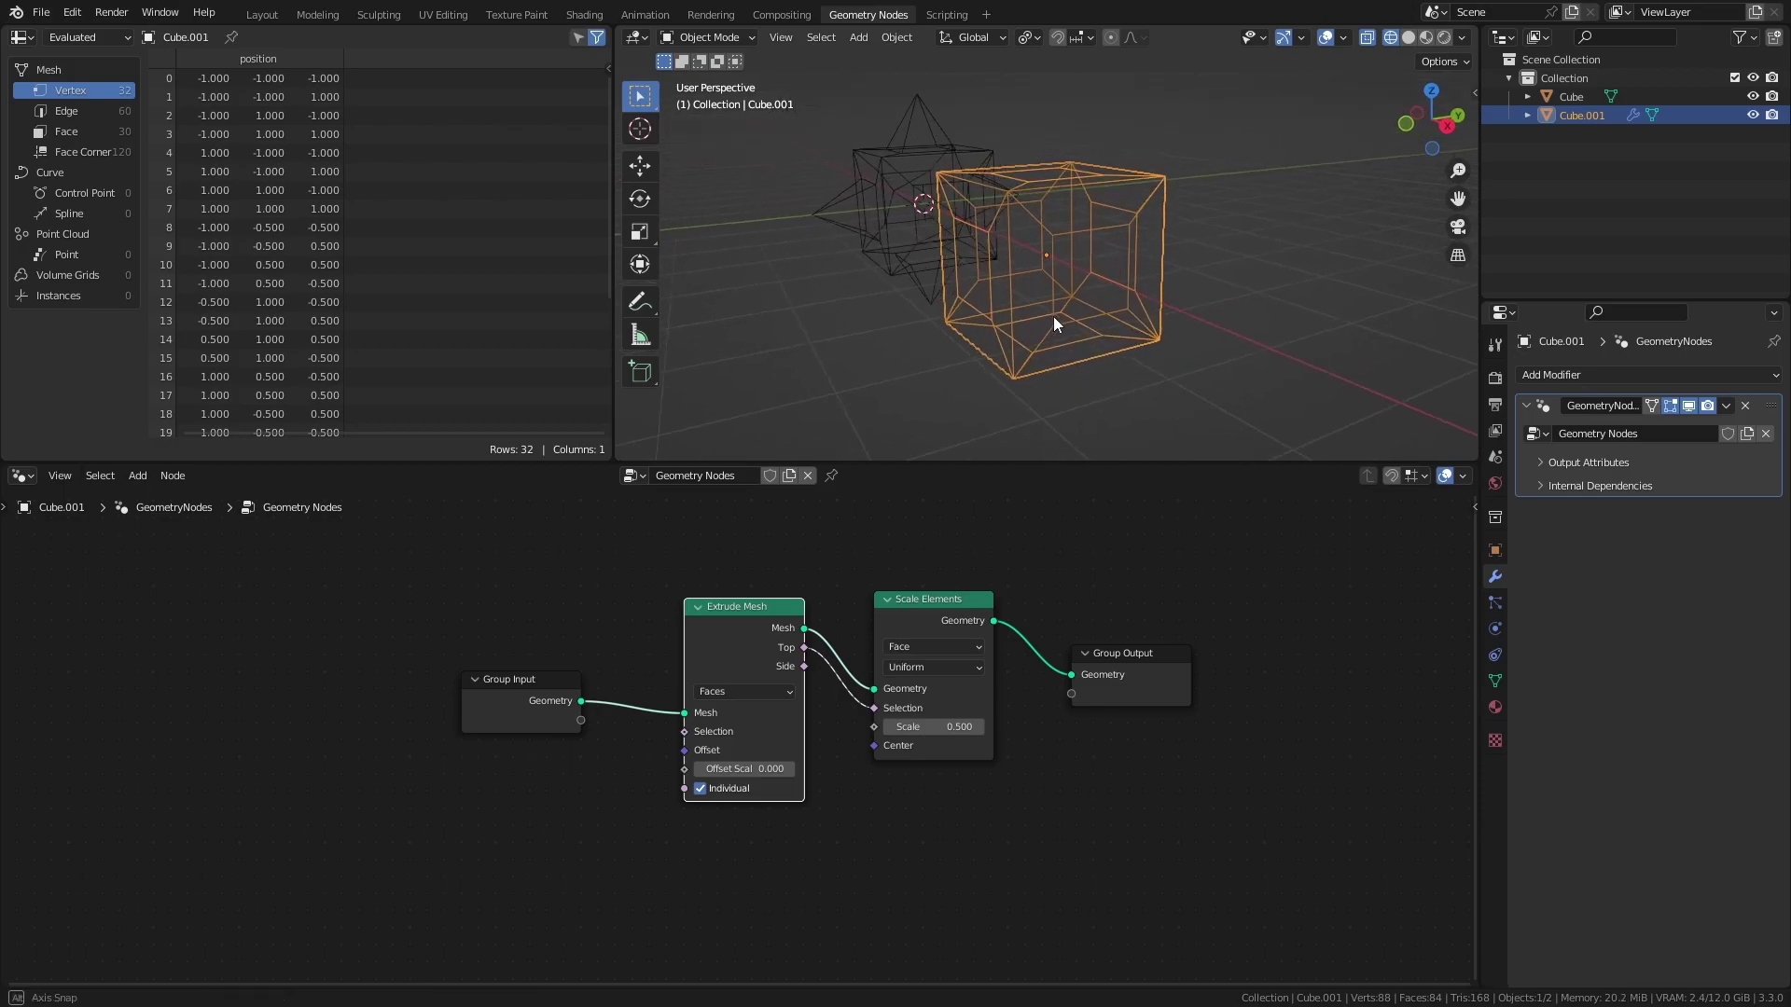
Step: Add a second Extrude Mesh on the first one's Top faces with Offset Scale 1
left_click_drag(1121, 653, 1161, 663)
key("shift+d")
left_click(919, 584)
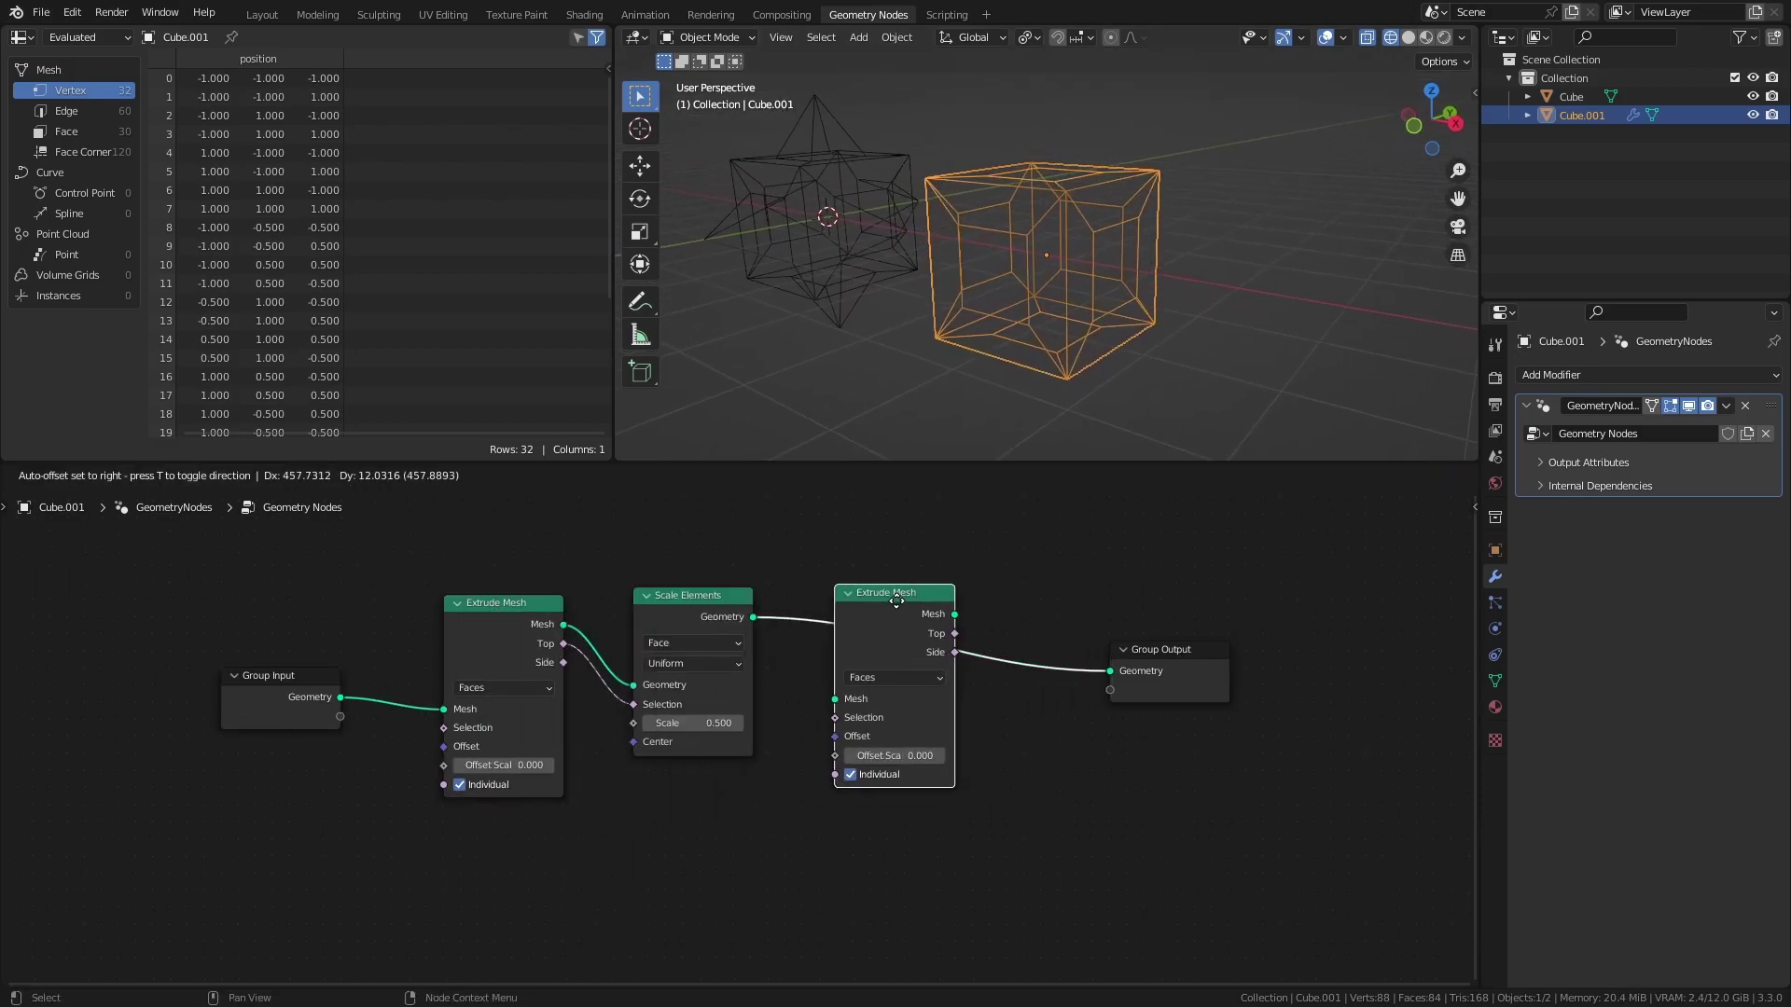
left_click_drag(684, 669, 875, 695)
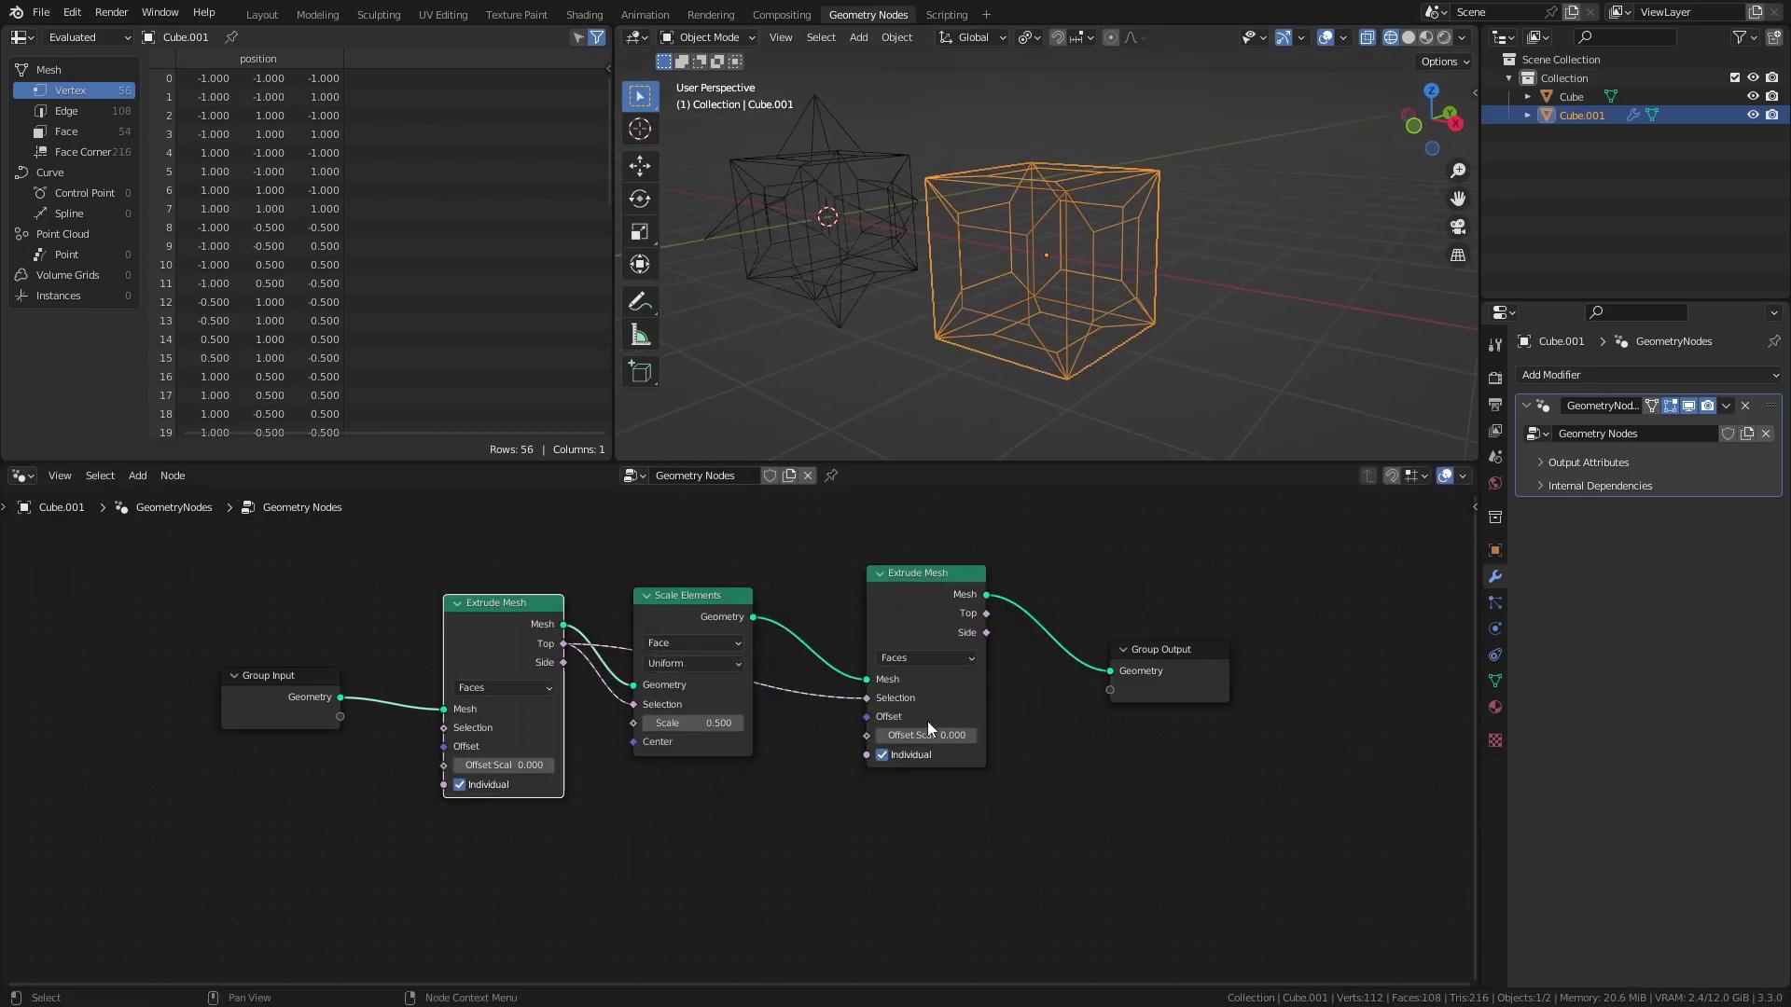
left_click(923, 736)
type("1")
key("Return")
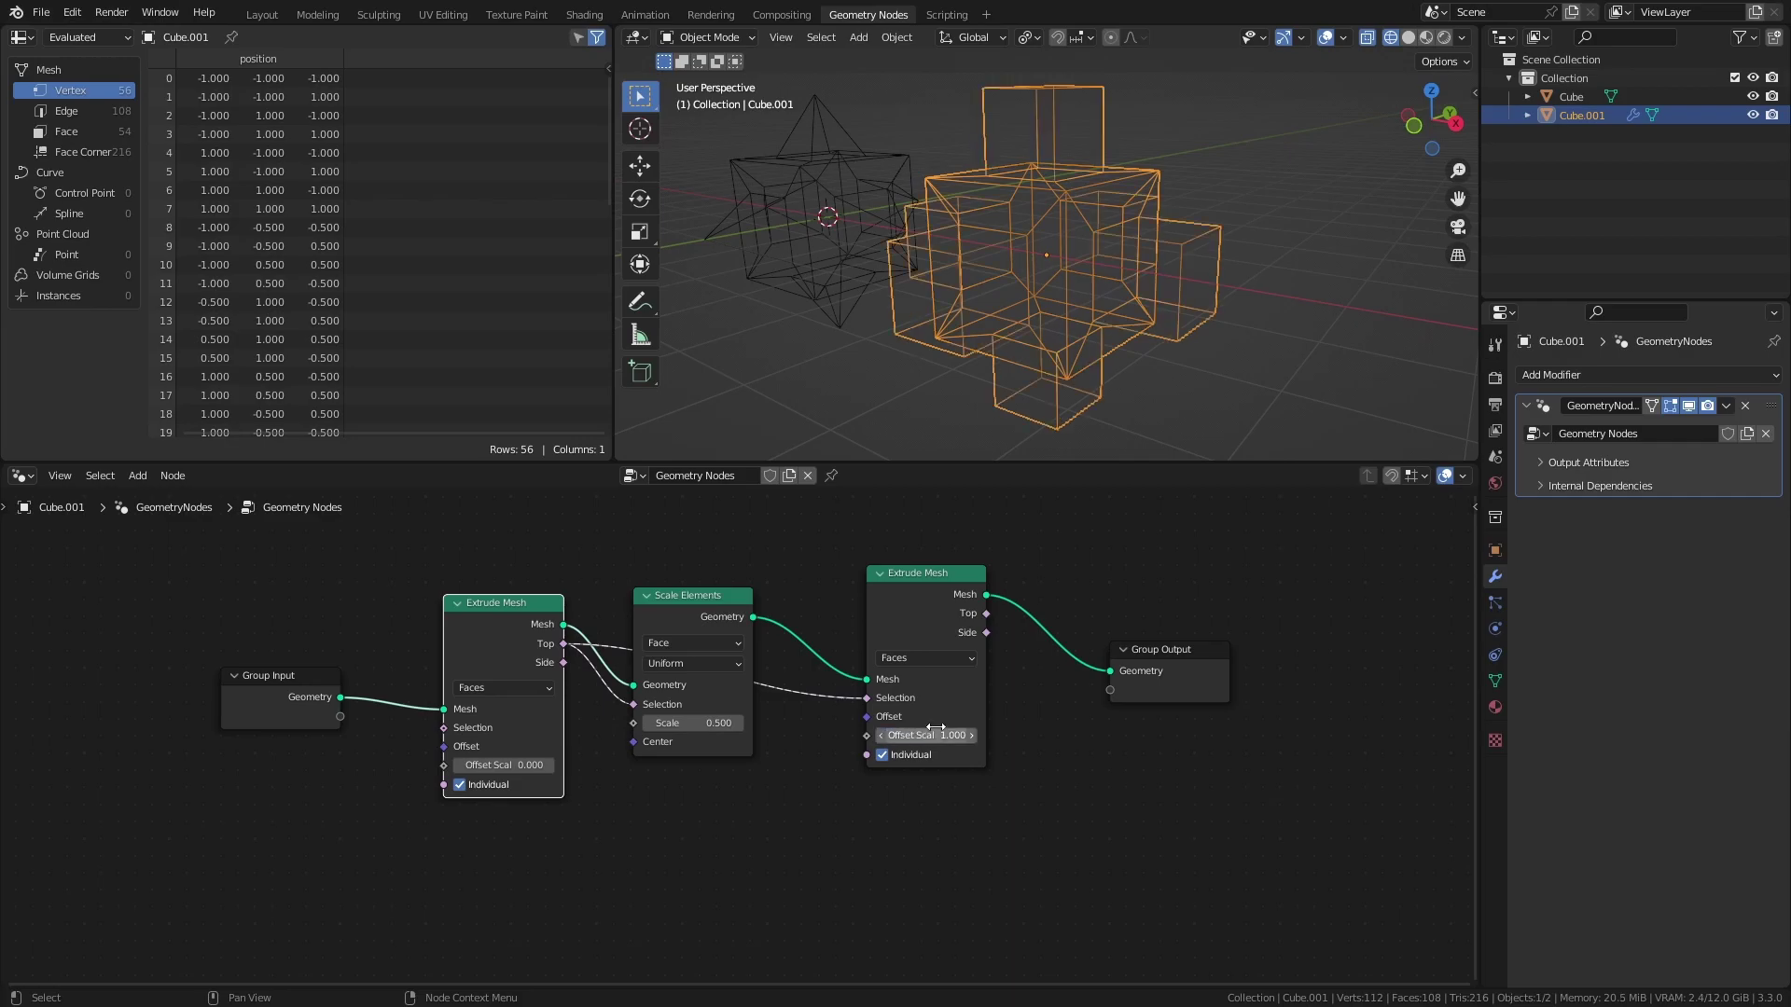
key("shift+z")
Step: Add a second Scale Elements on the second extrusion's Top faces with scale 0
mouse_move(1161, 289)
middle_mouse_down()
mouse_move(1037, 286)
mouse_move(1139, 282)
middle_mouse_up()
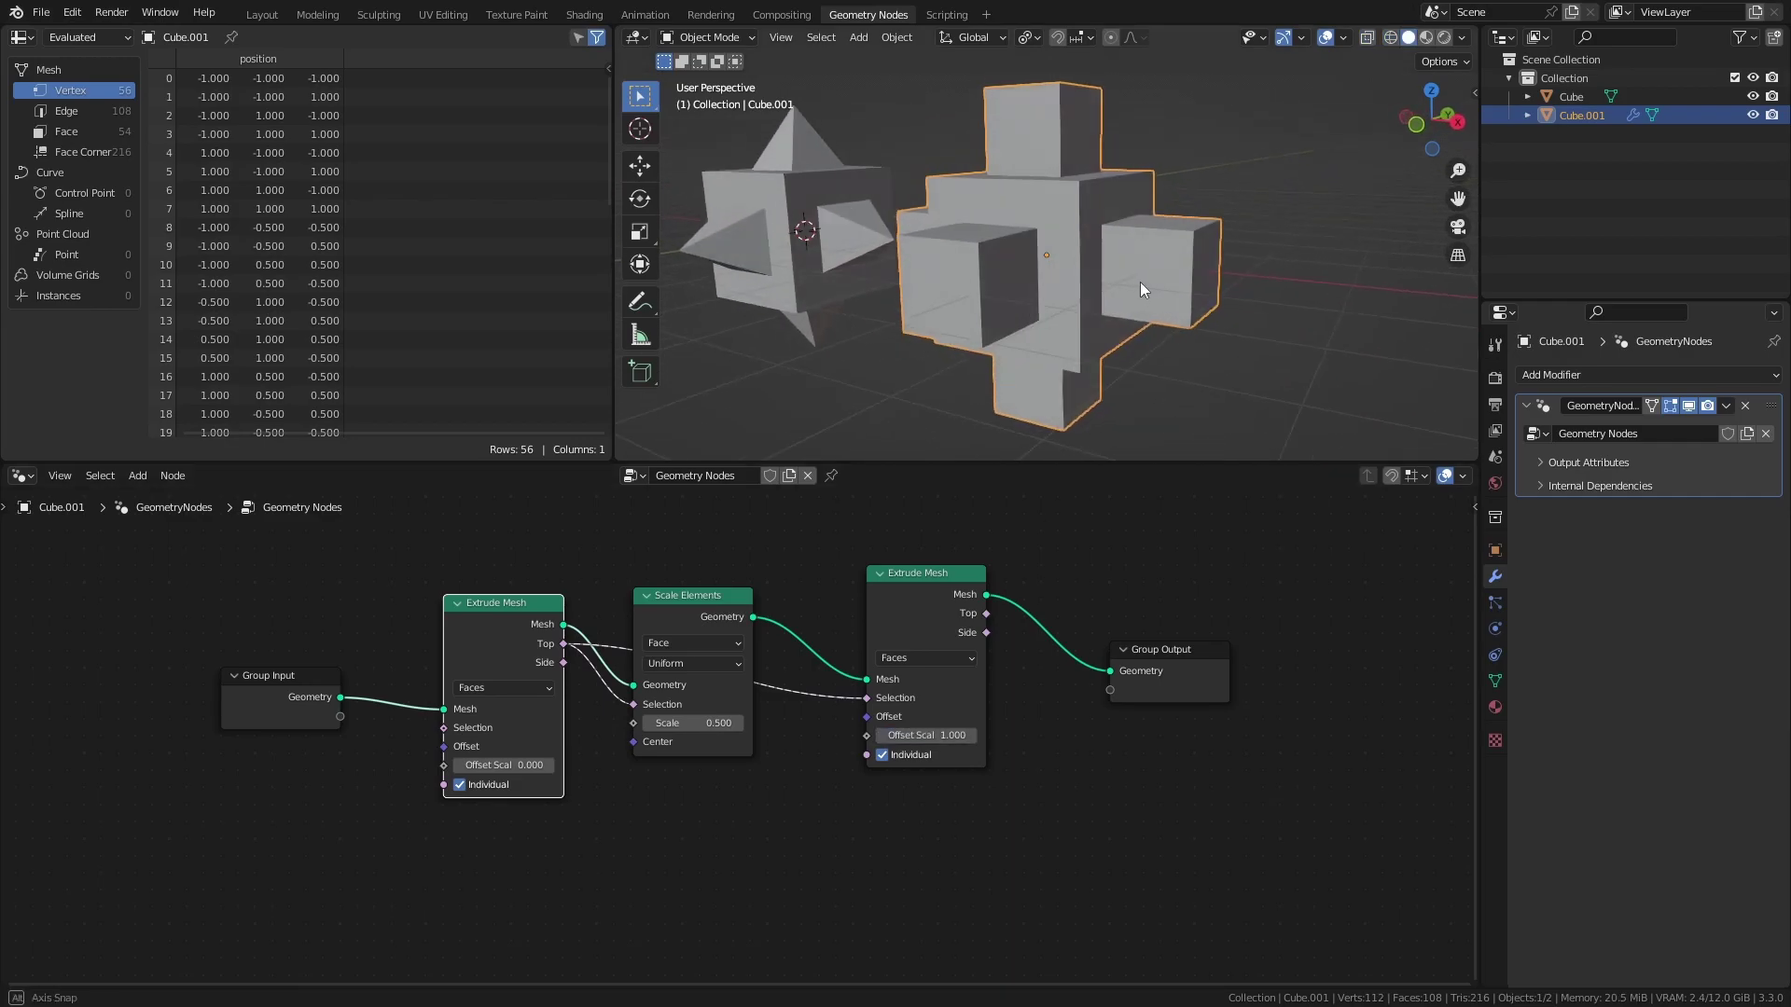
left_click_drag(1167, 669, 1268, 651)
left_click(687, 595)
key("shift+d")
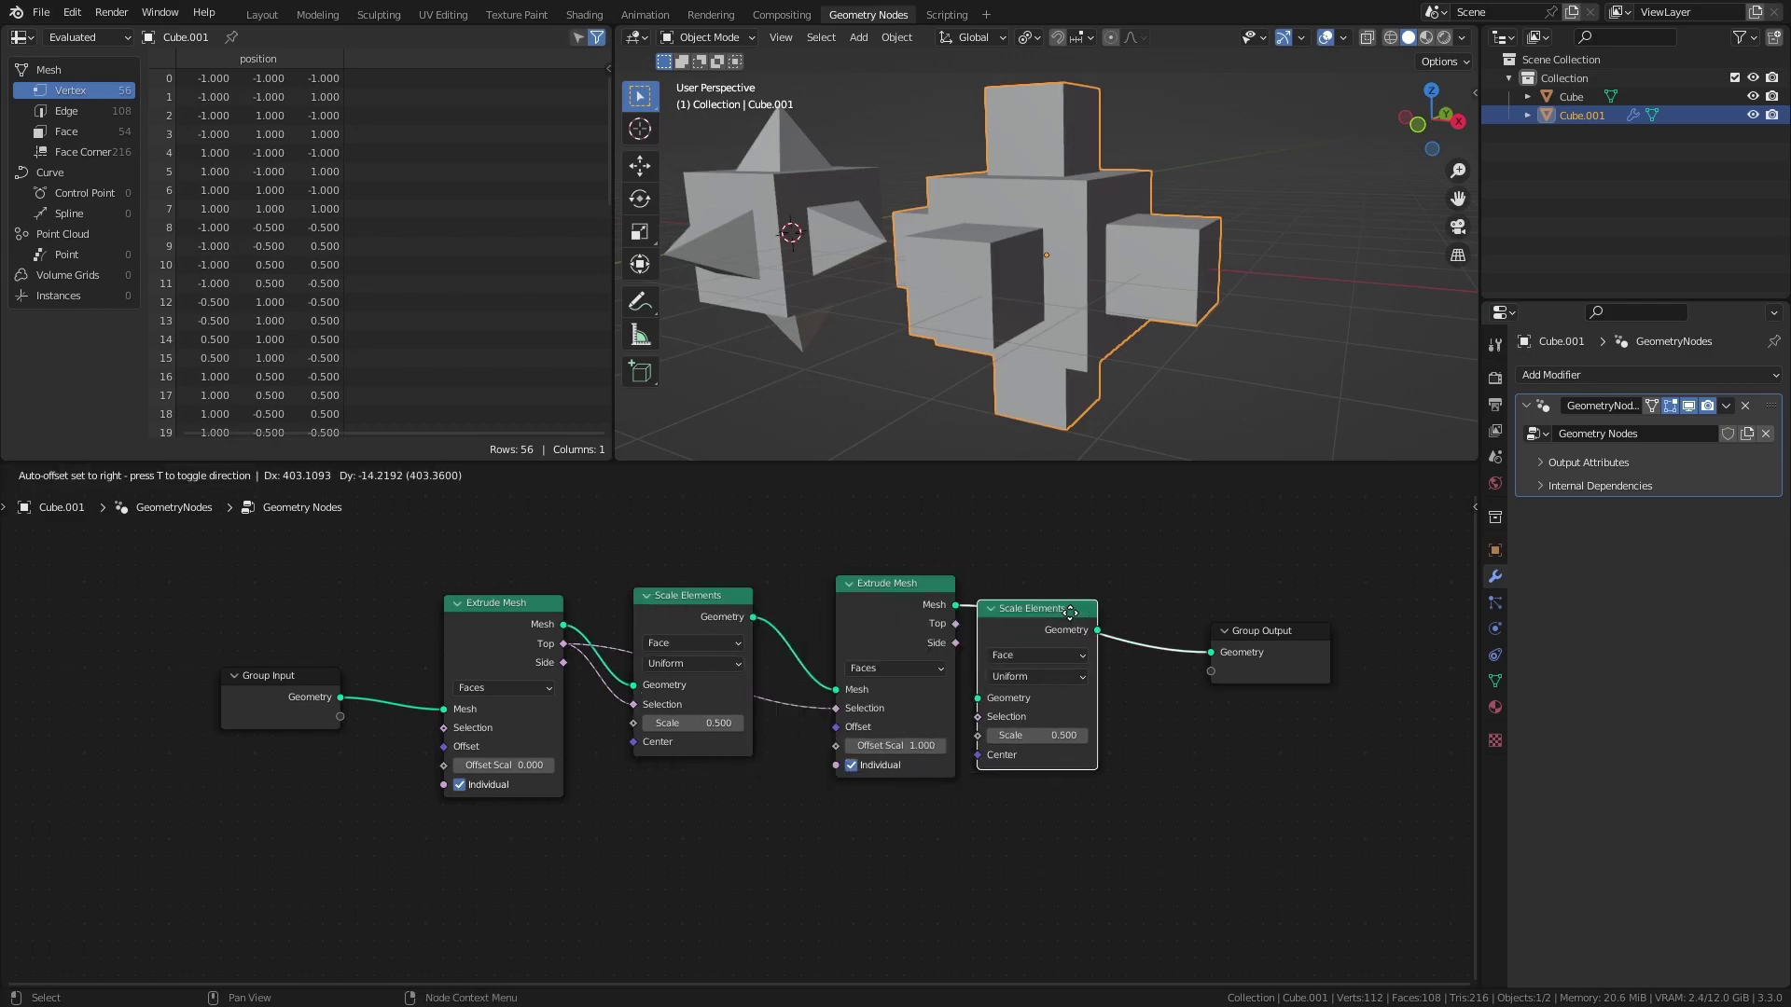
left_click(967, 619)
left_click_drag(1028, 696, 1024, 697)
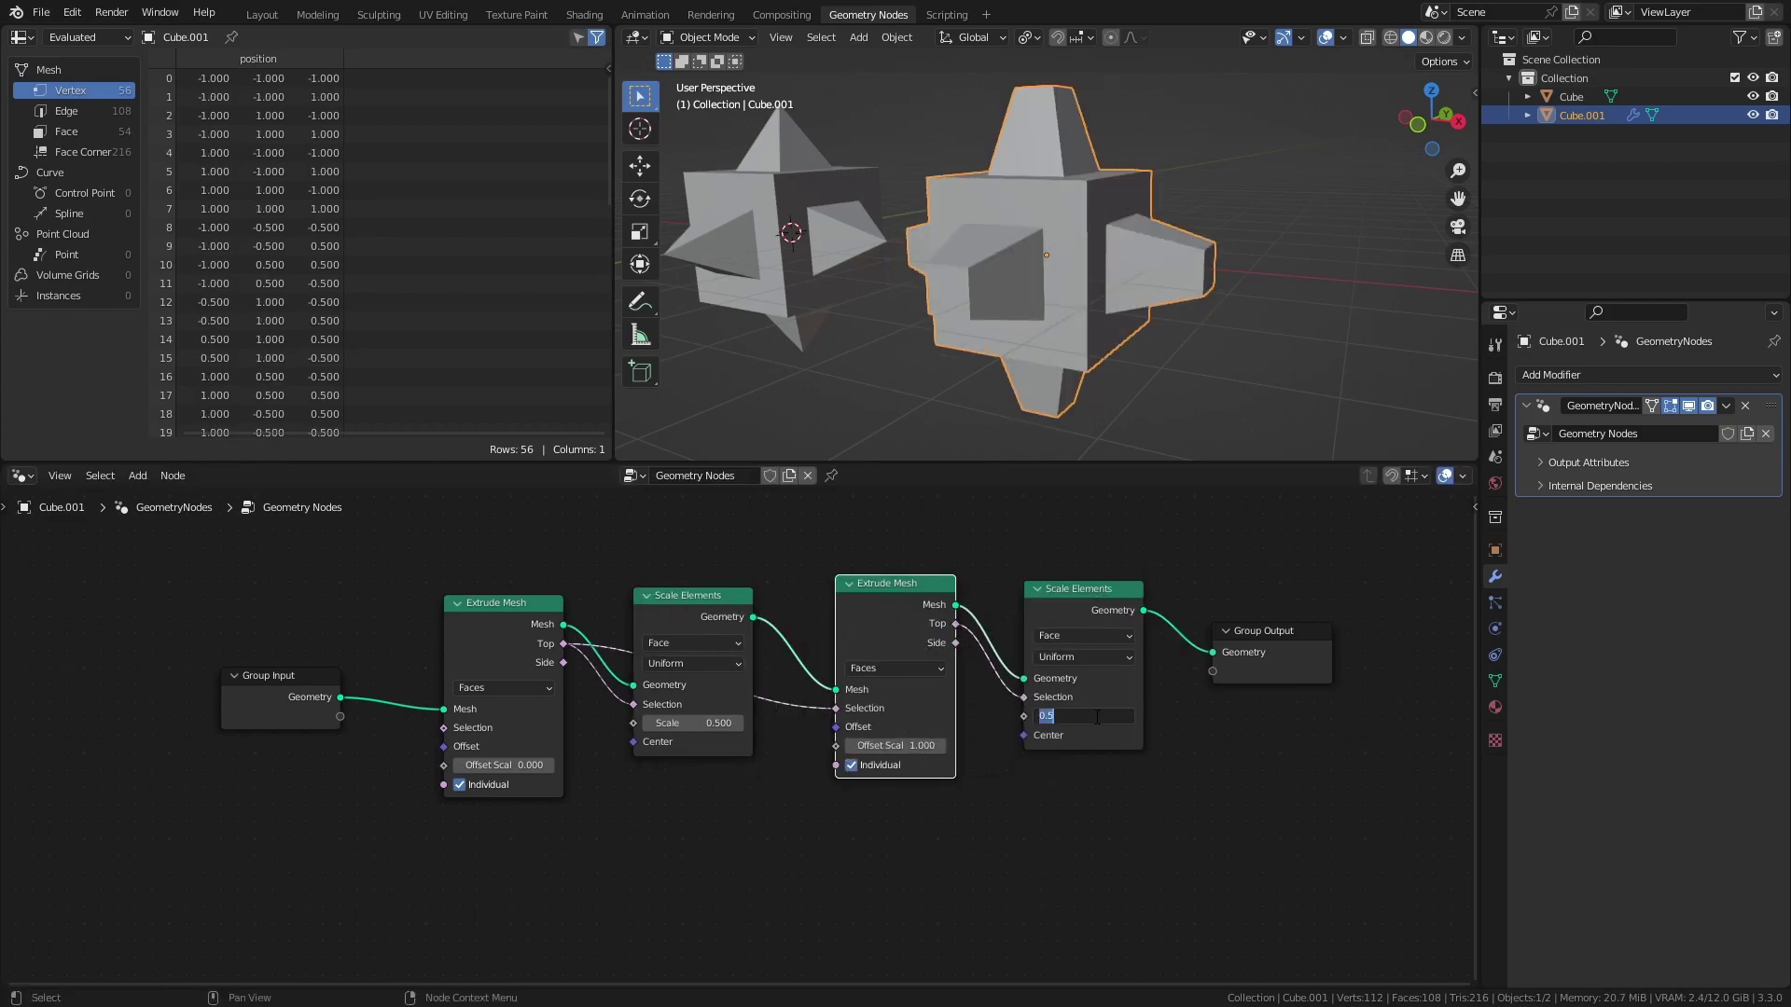
key("BackSpace")
mouse_move(1205, 260)
middle_mouse_down()
mouse_move(1038, 277)
mouse_move(1185, 260)
middle_mouse_up()
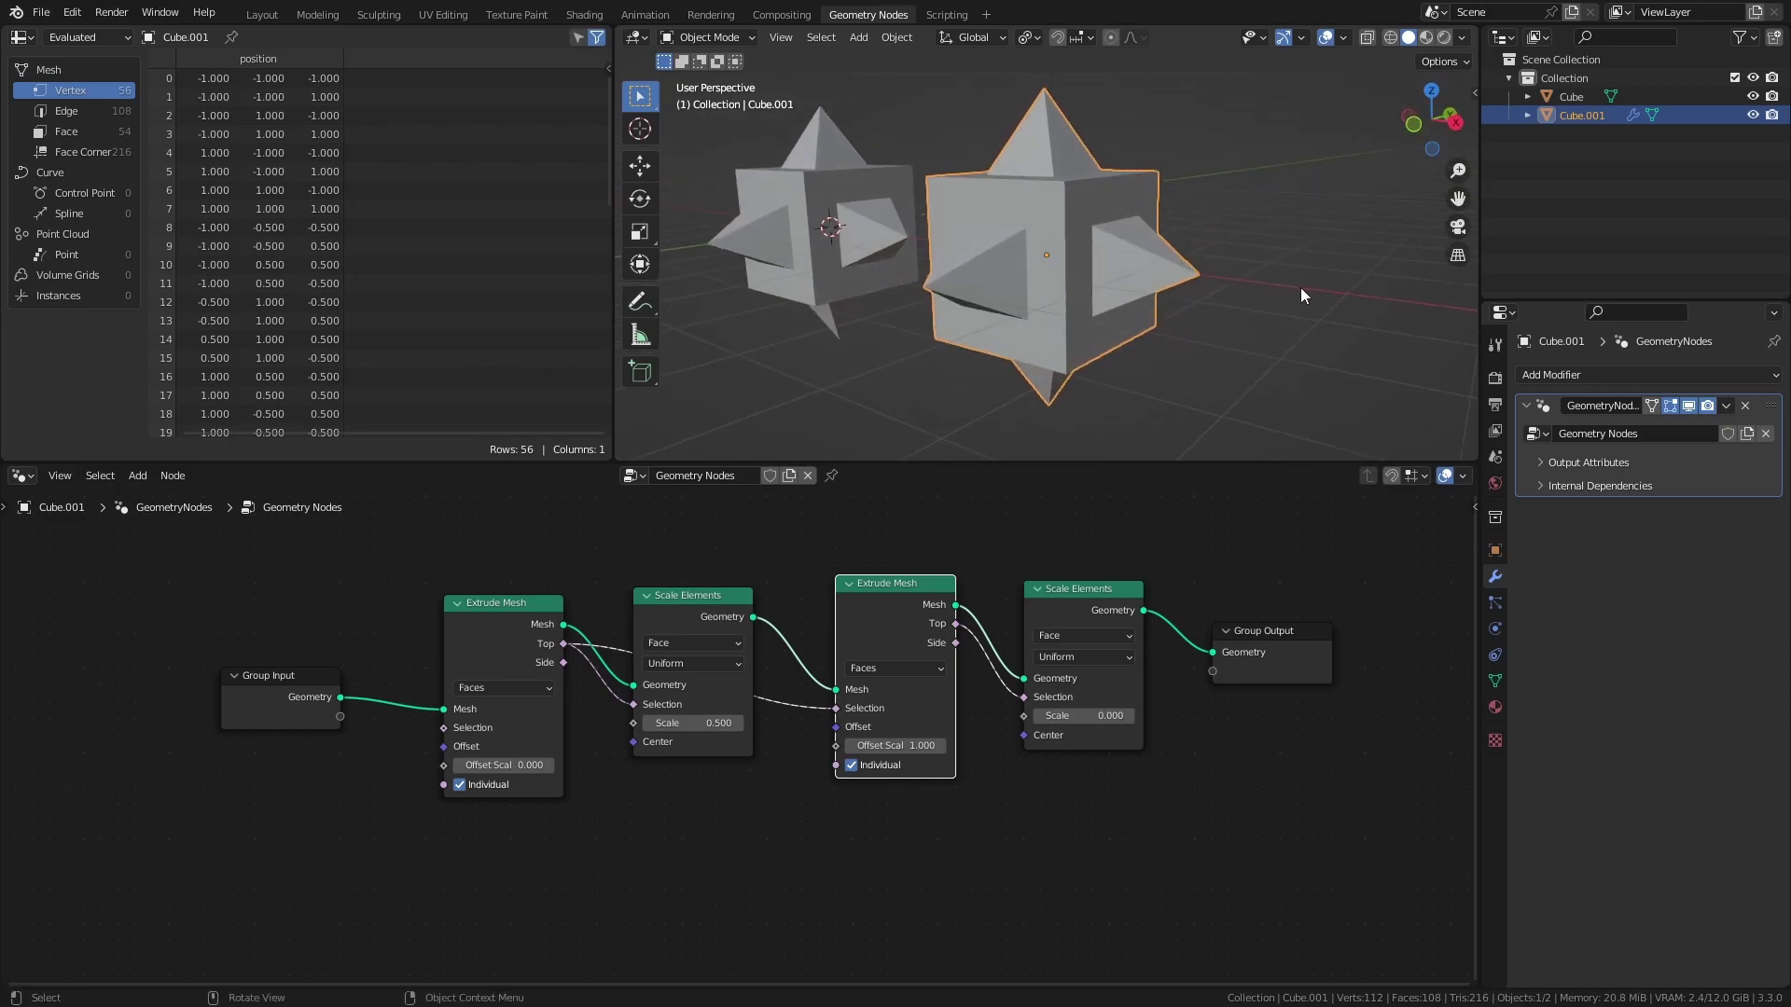
Step: Keep the second Extrude Mesh on Faces and toggle Individual on the first Extrude Mesh
scroll(1082, 671, "up", 2)
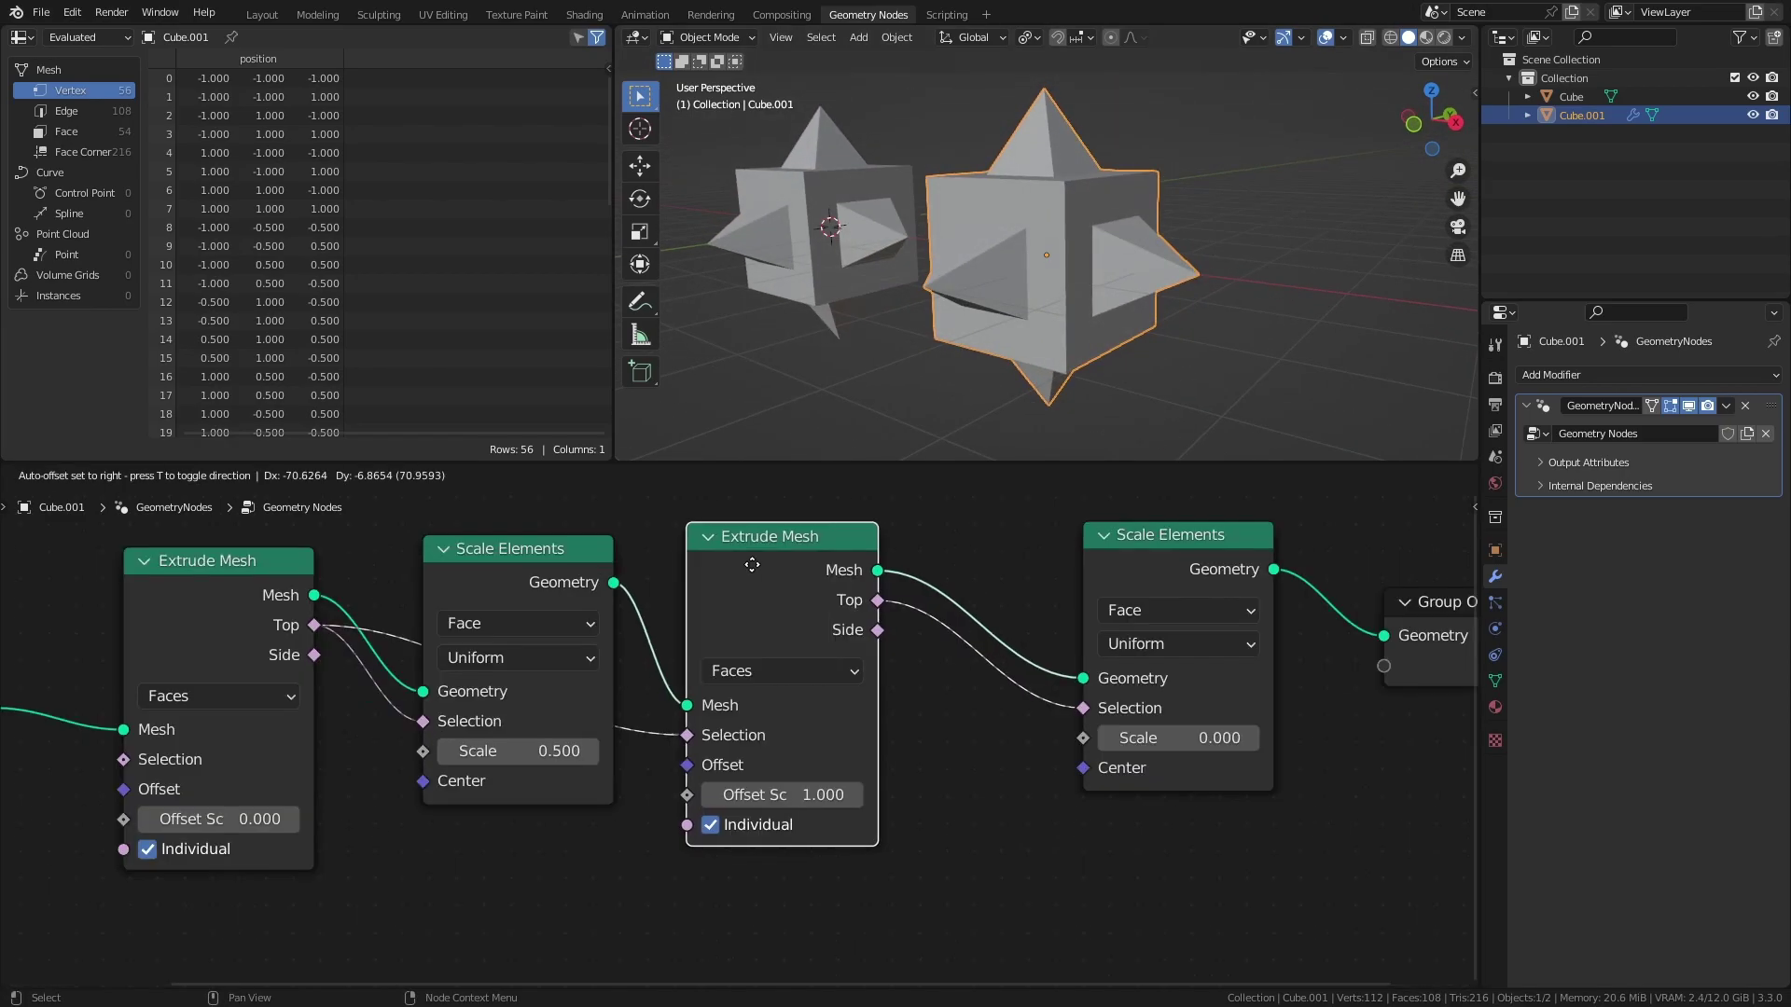
left_click(800, 674)
left_click(800, 670)
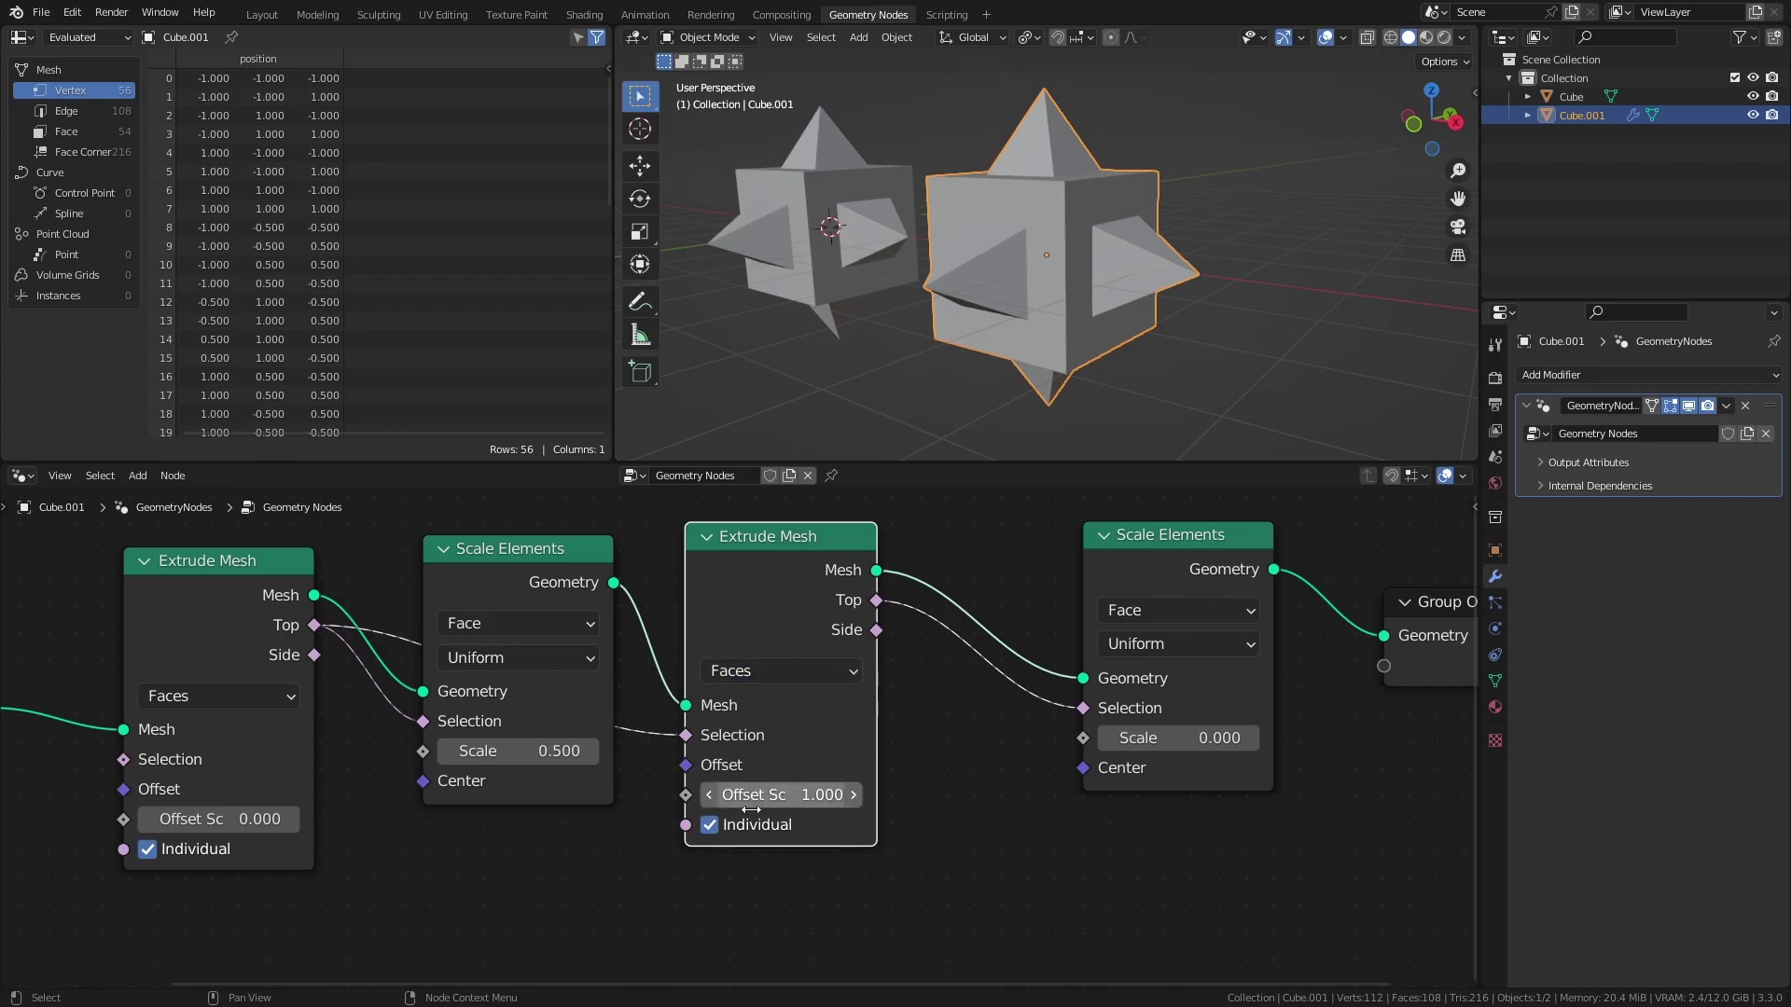
left_click(148, 849)
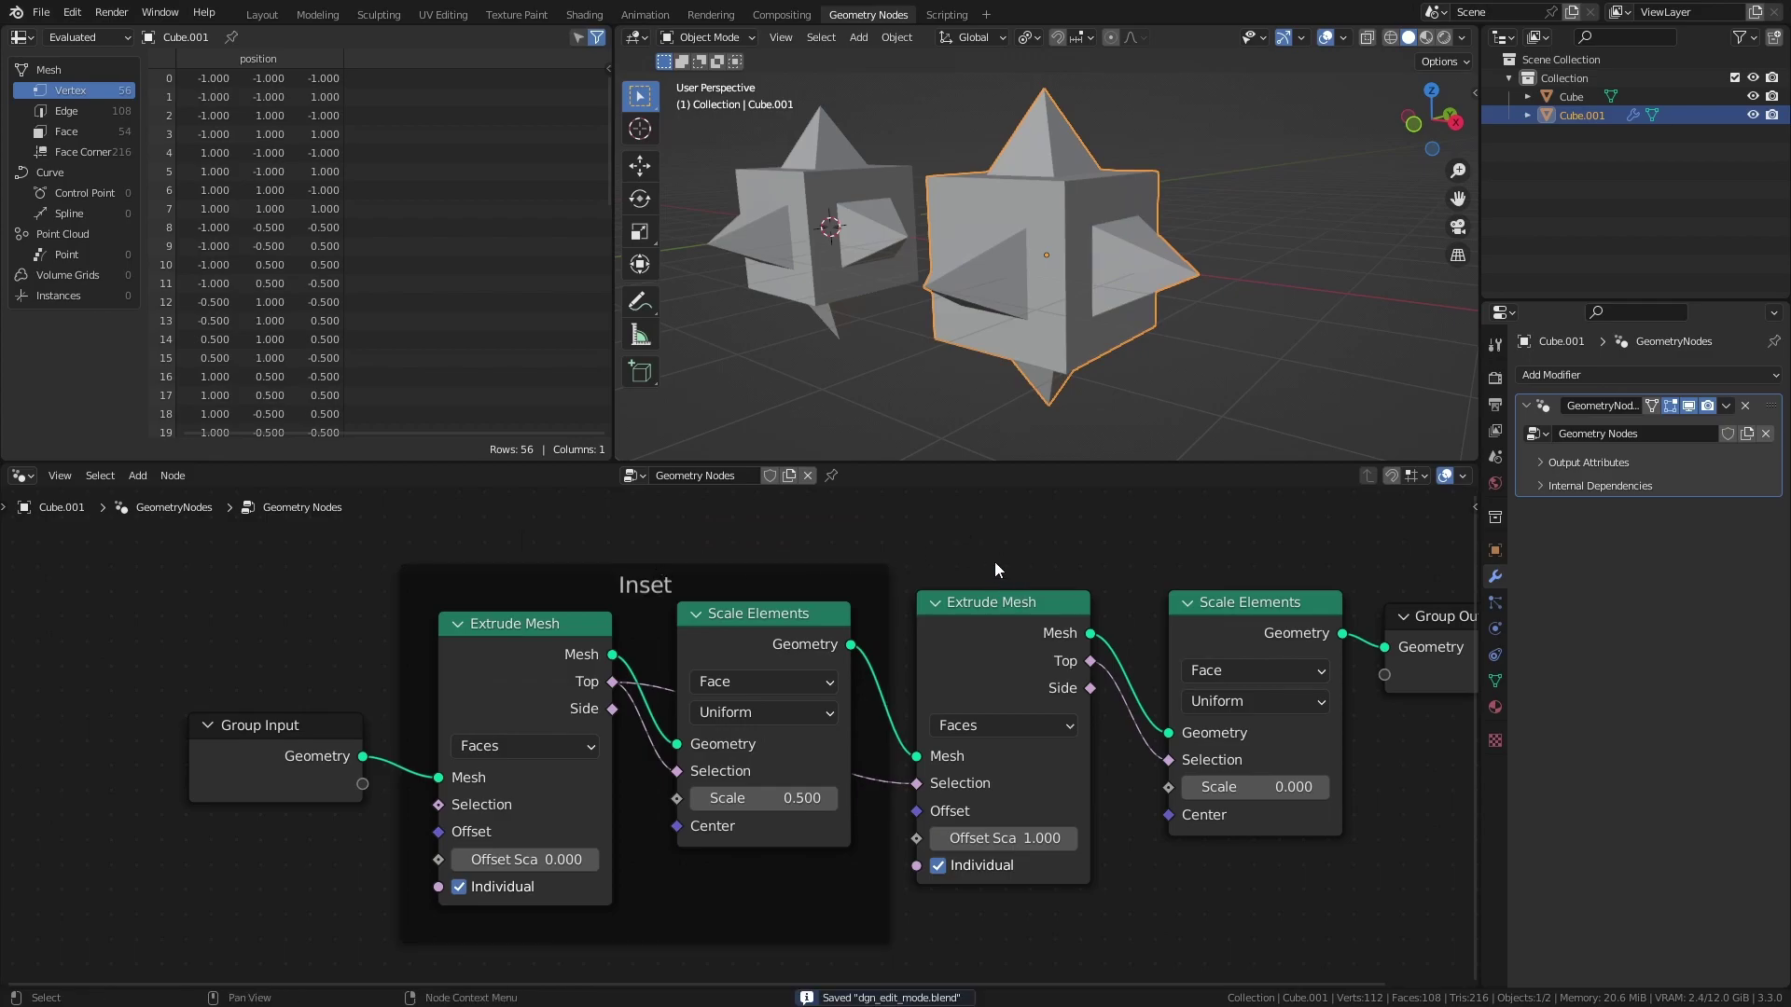
middle_click_drag(989, 527, 978, 500)
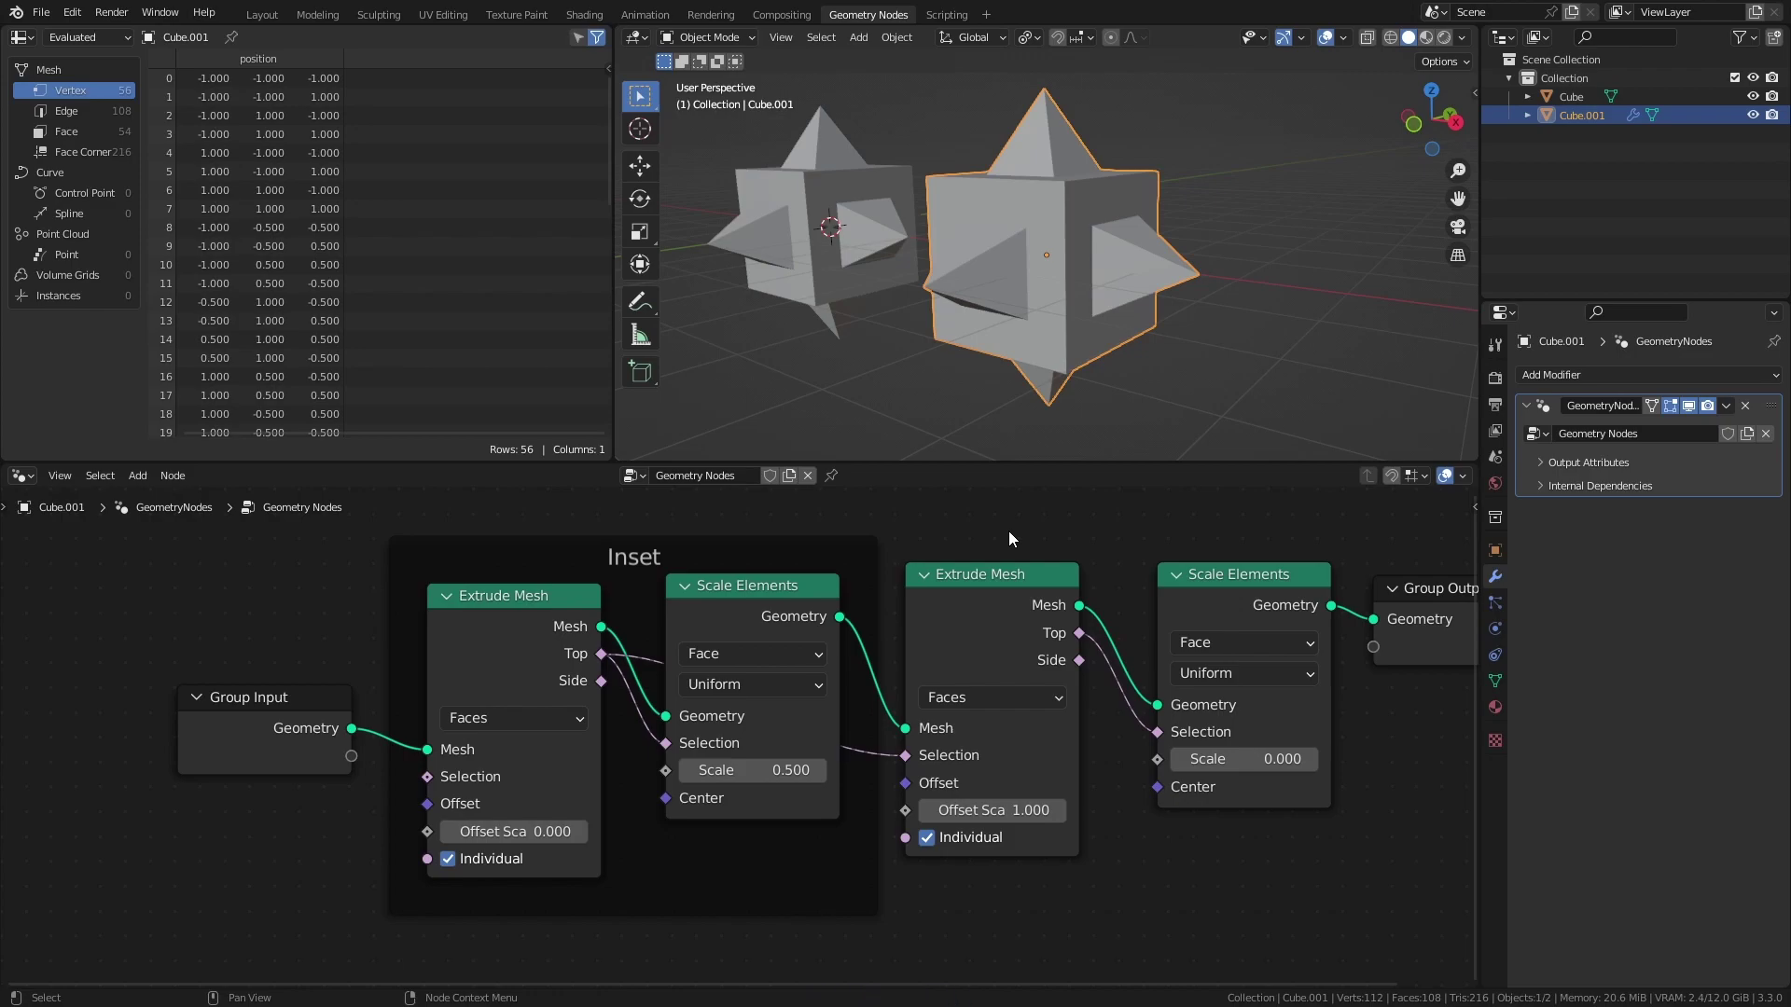
Step: Preview an inset and a scaled extrusion on the cube's top face, cancelling both
scroll(1030, 380, "up", 2)
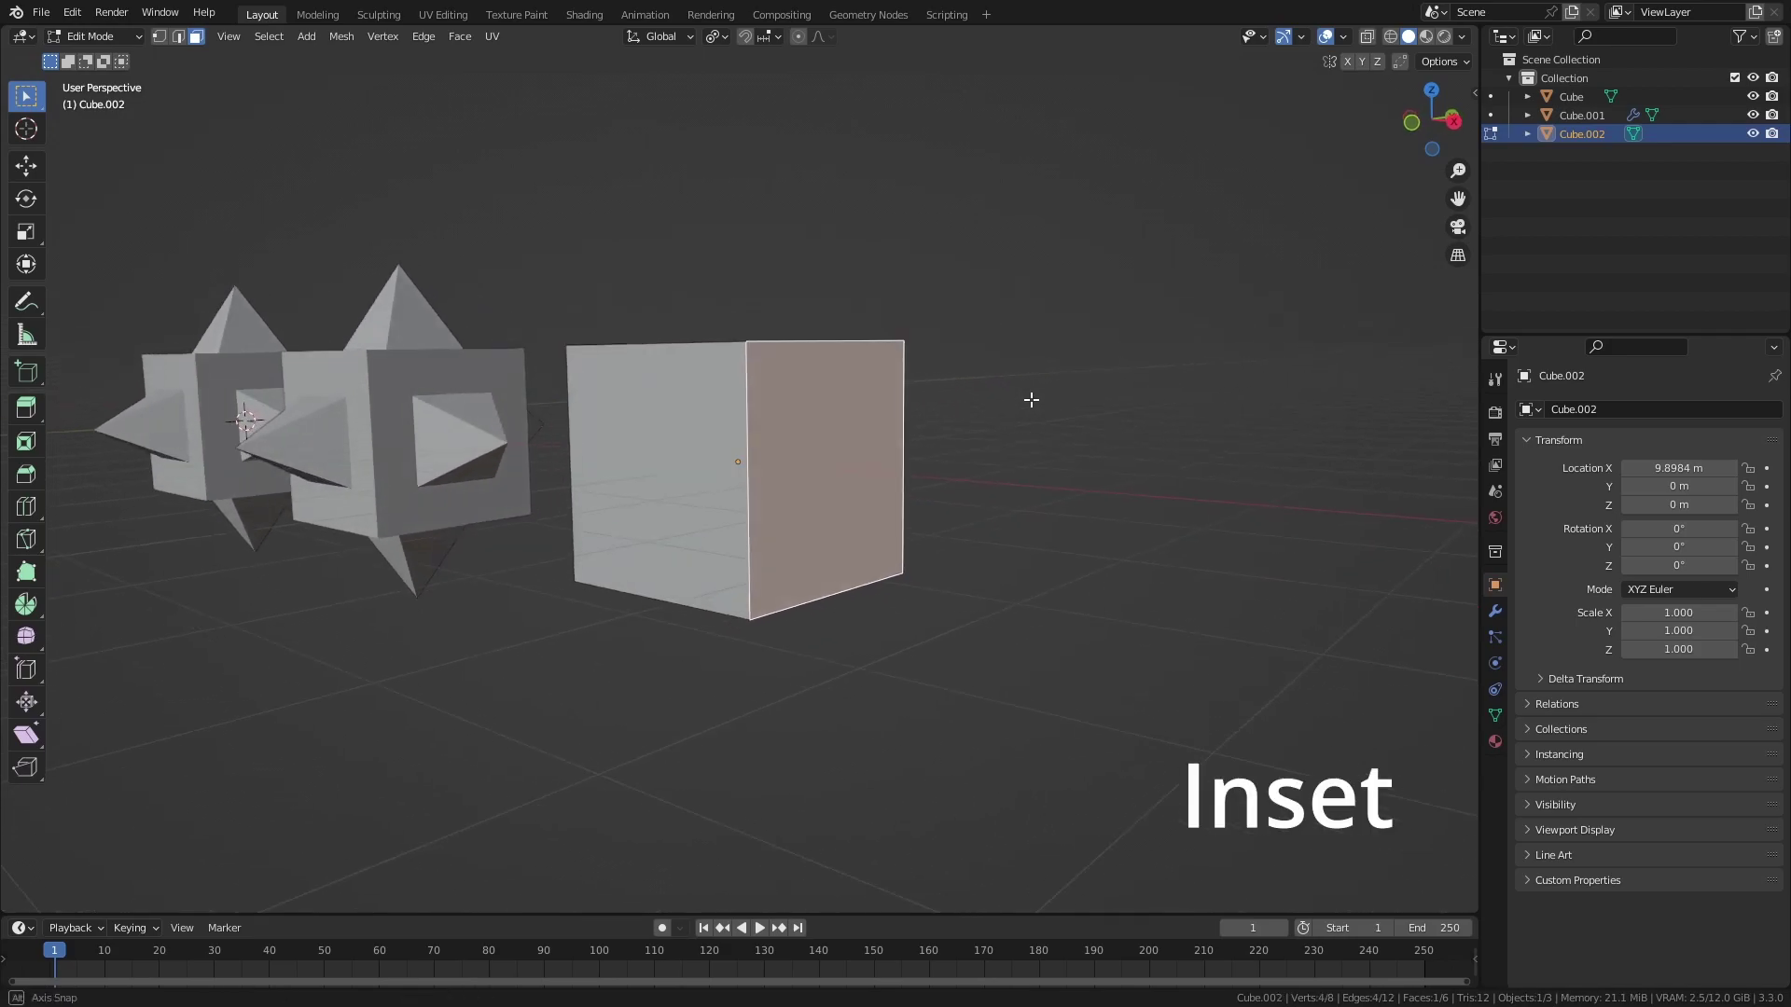
key("i")
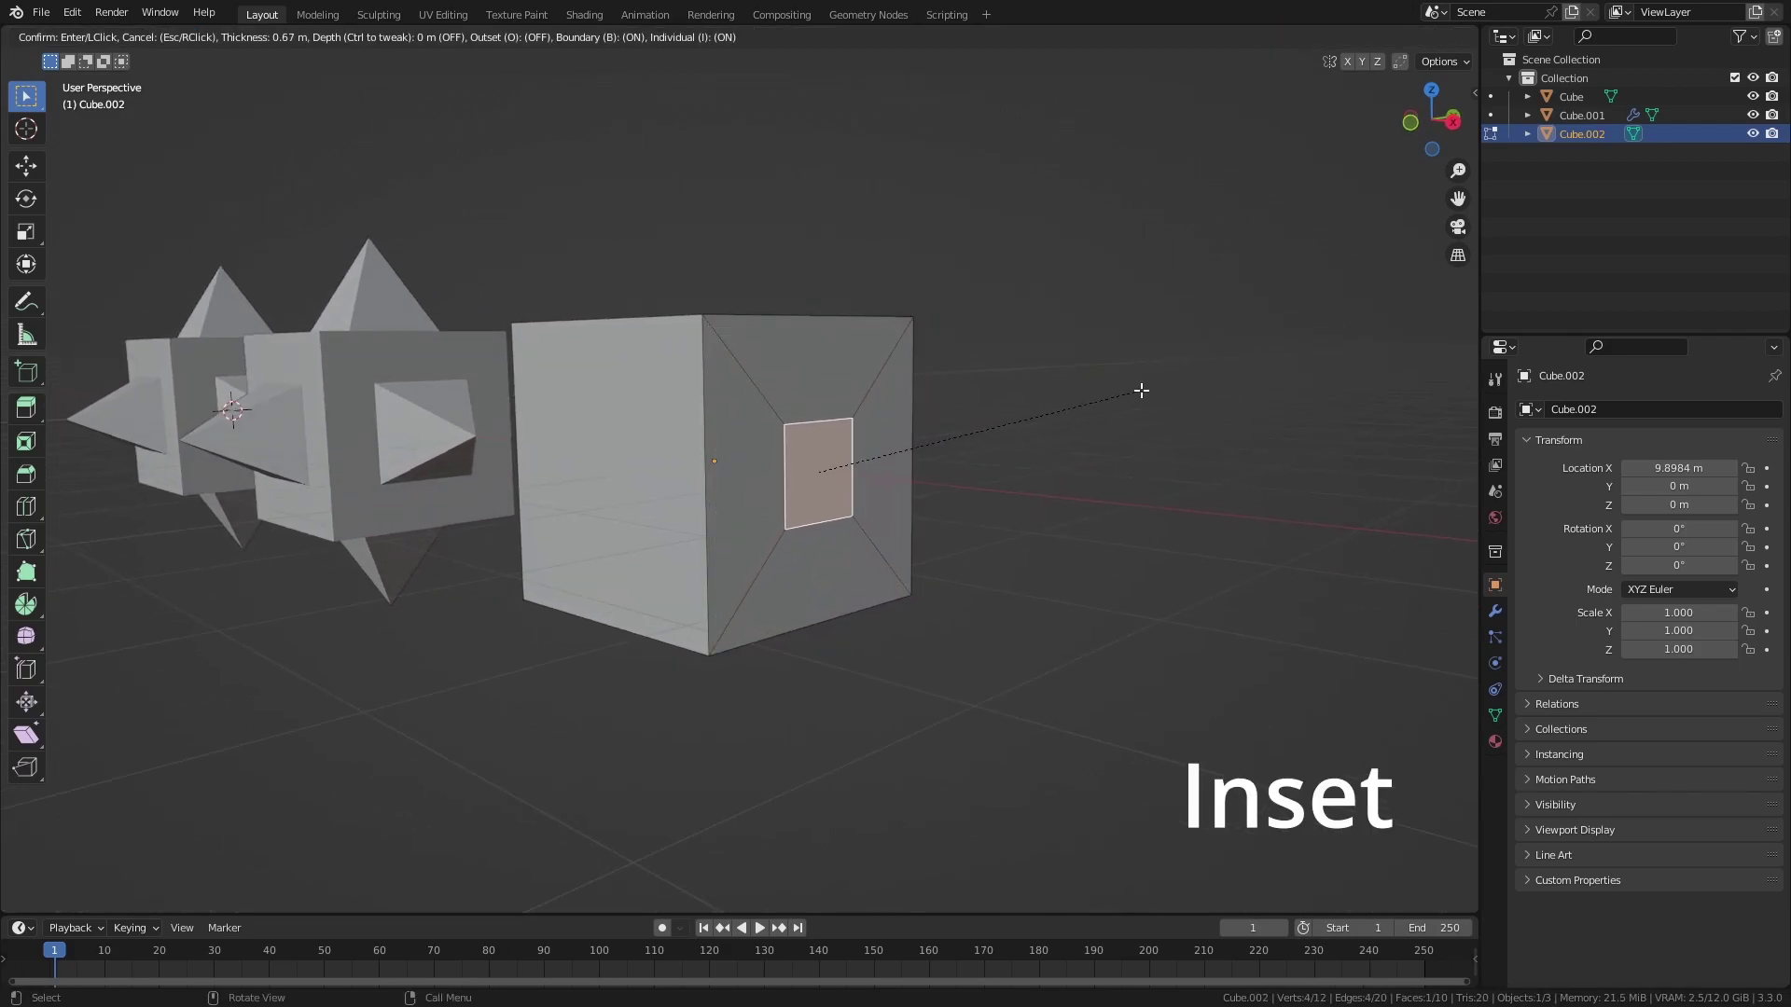
key("Escape")
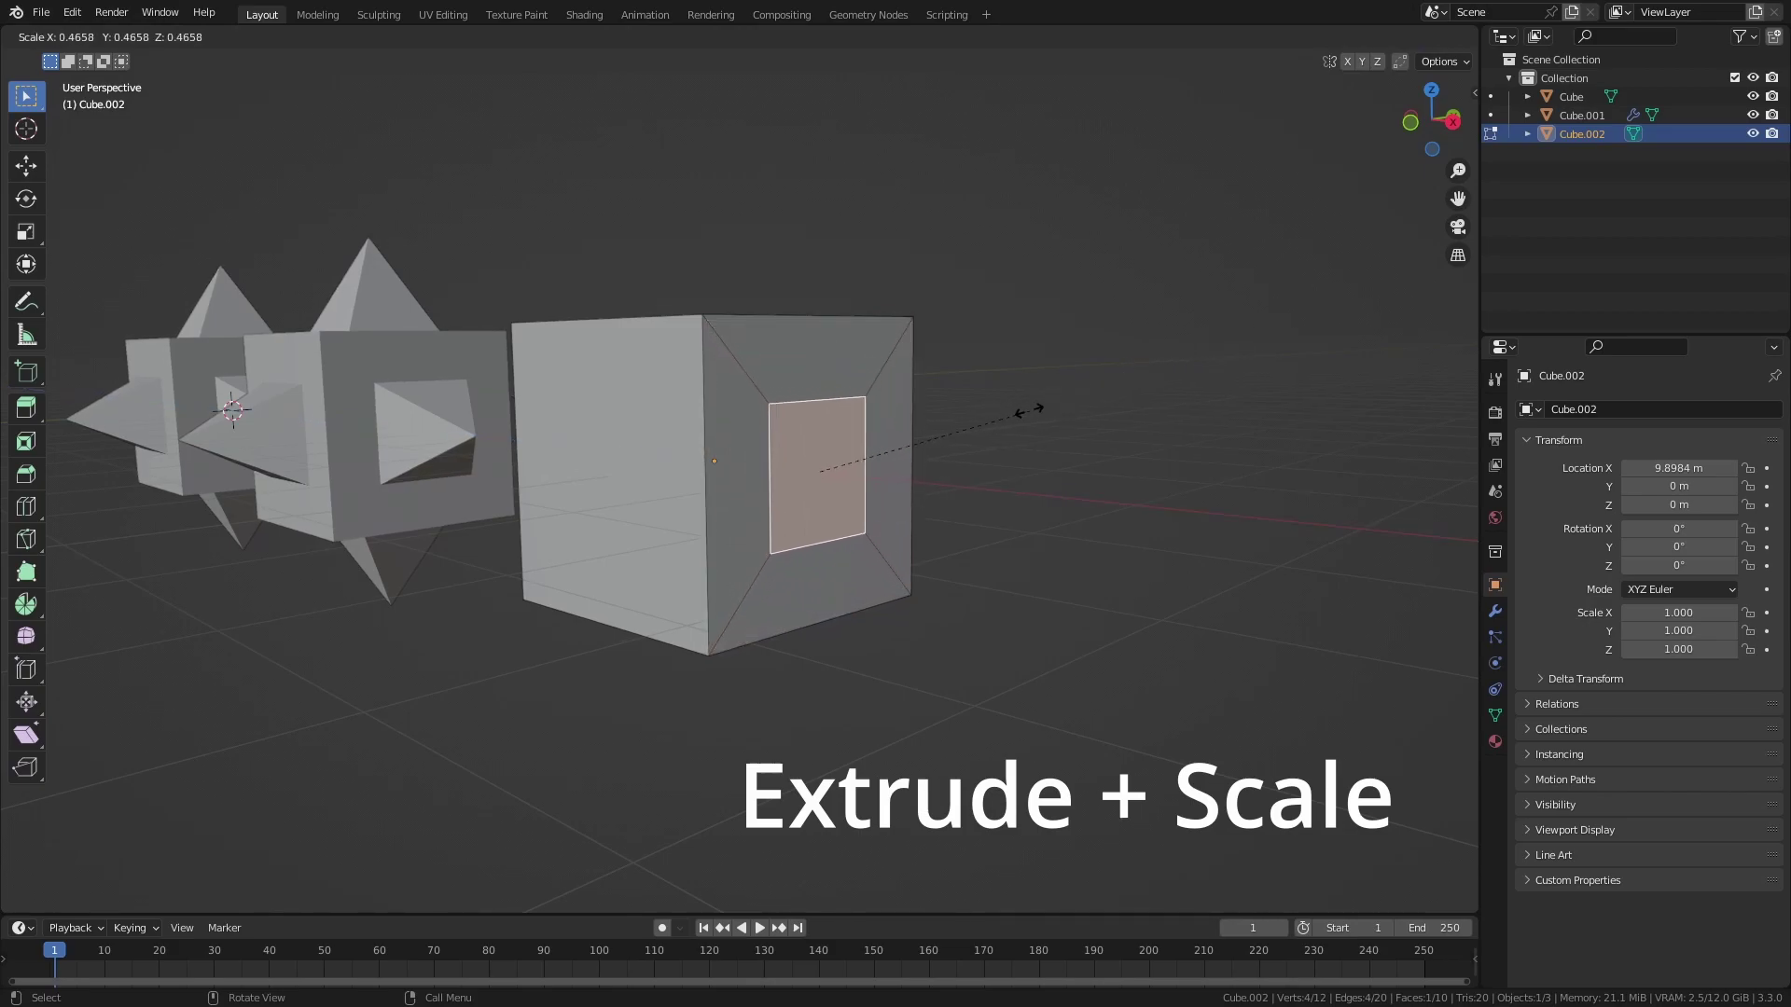
key("Escape")
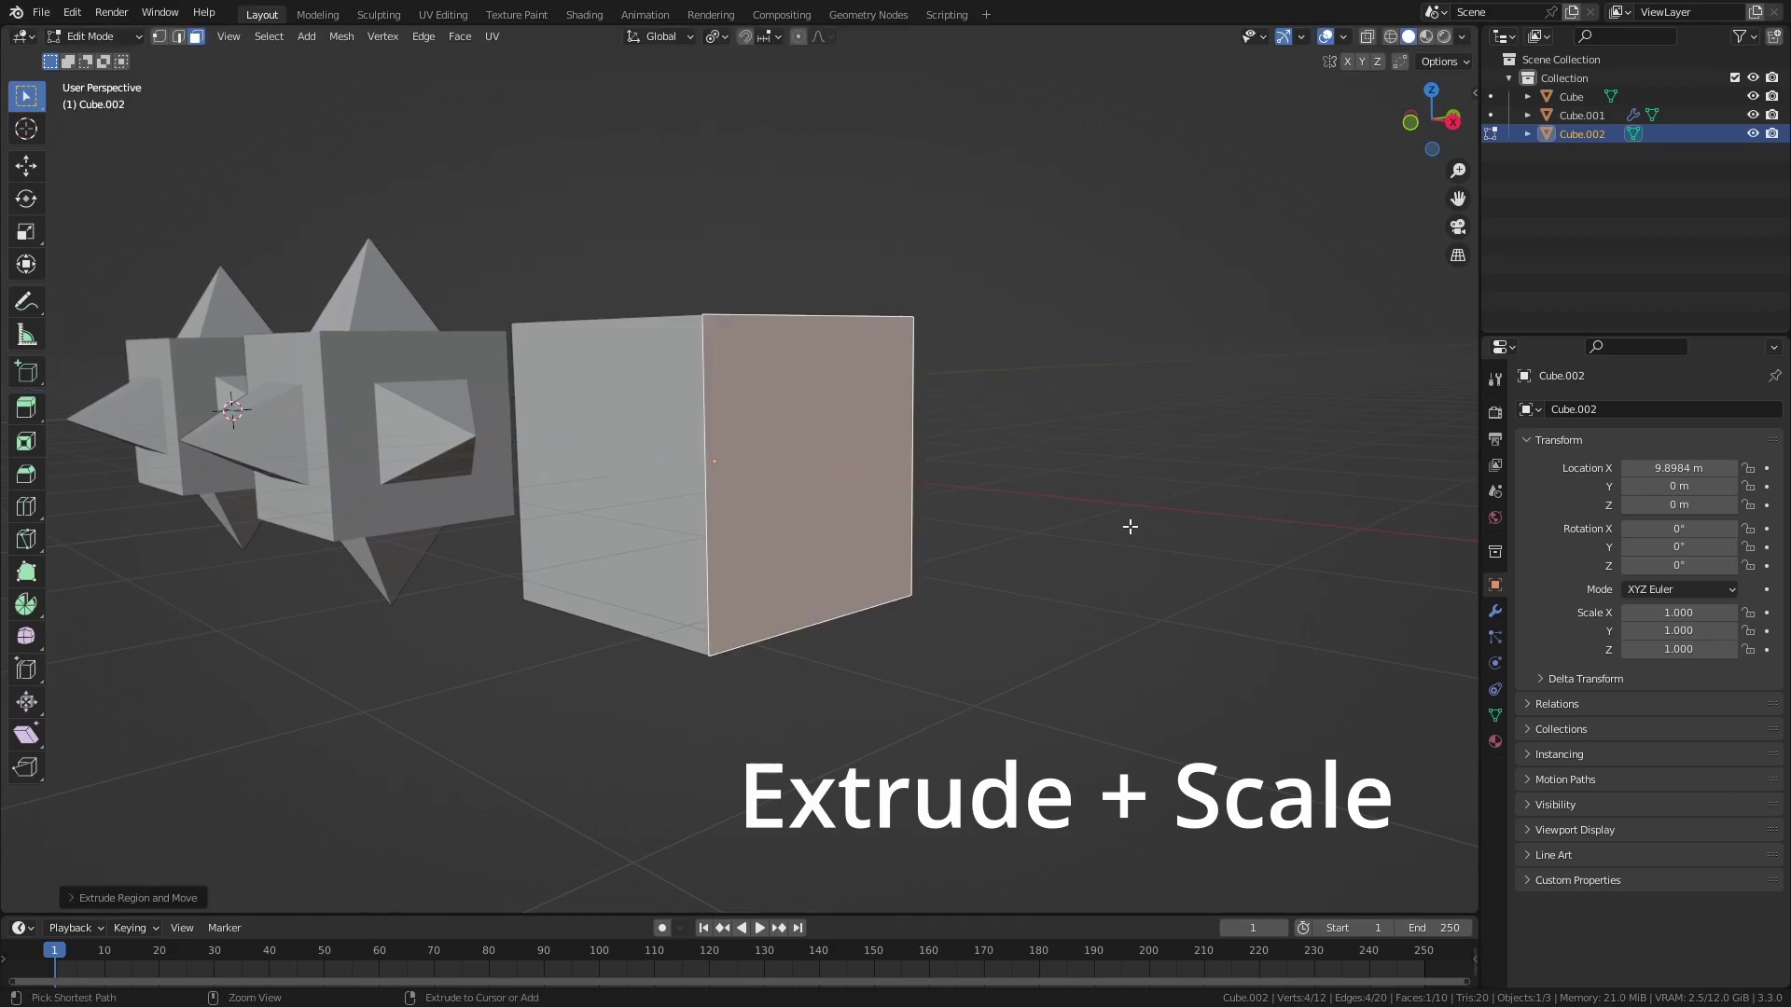
Step: Select all faces, return to Object Mode and save the file
key("a")
key("Tab")
middle_click_drag(922, 378, 755, 417)
key("ctrl+s")
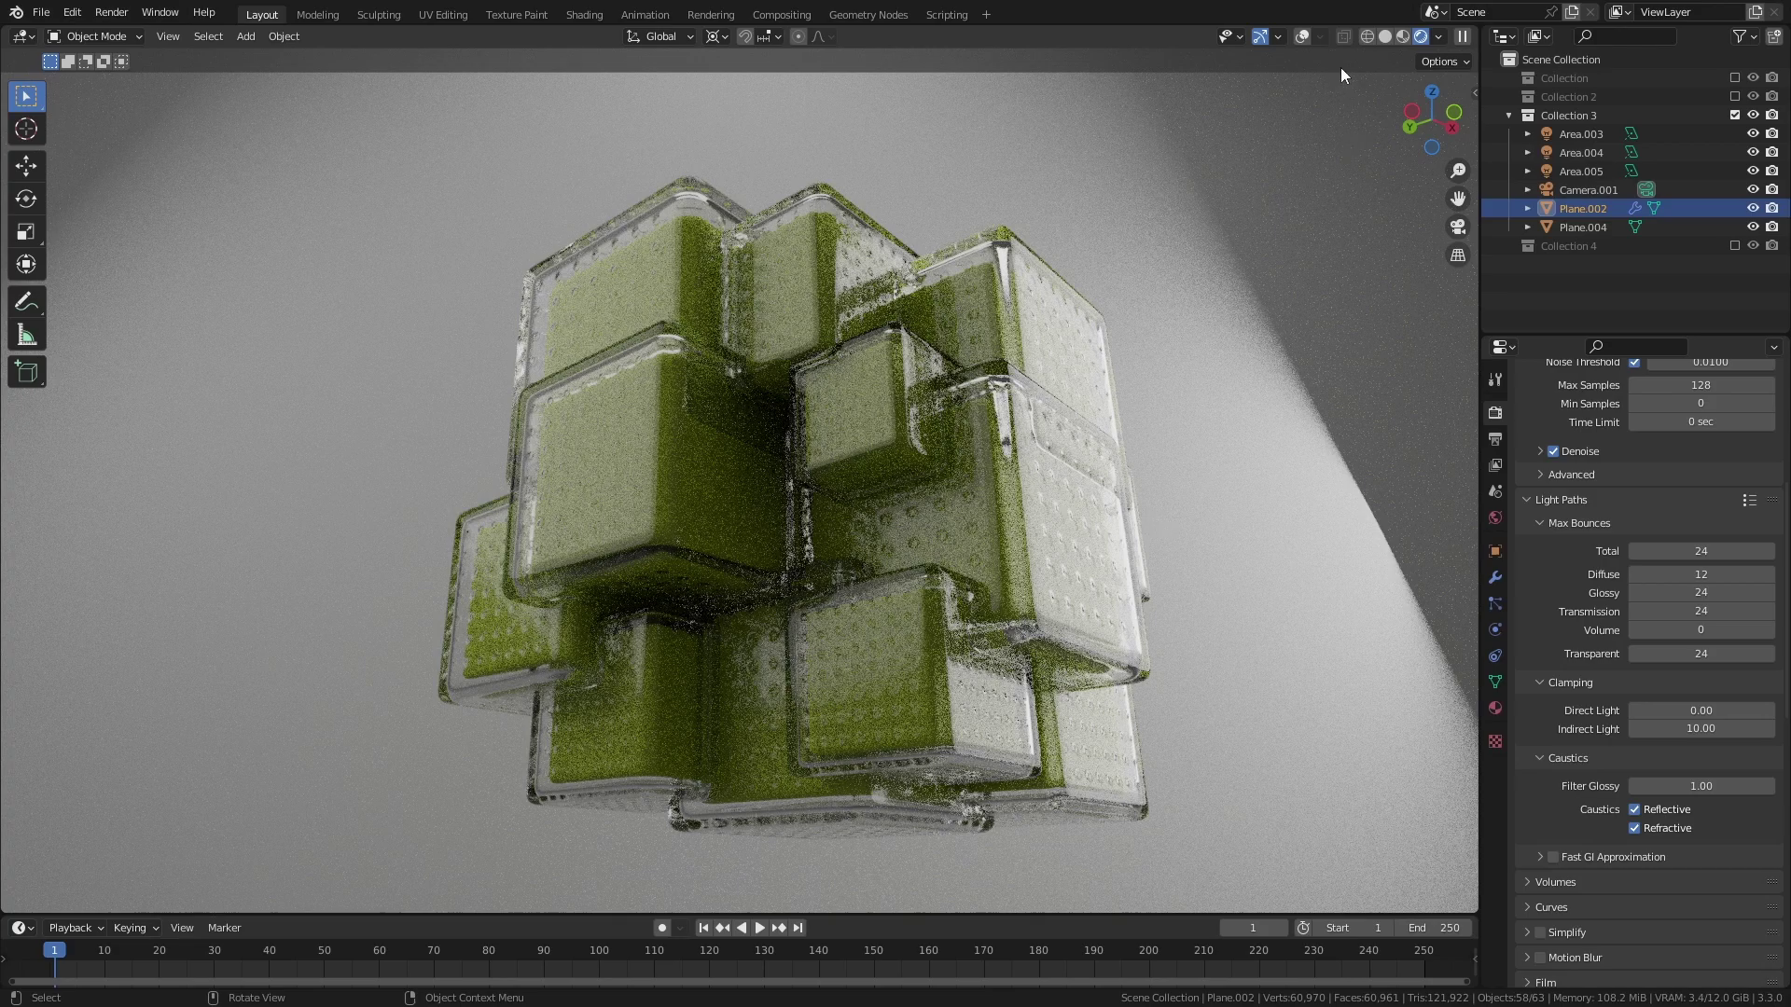
Step: Show overlays, switch to Solid shading and inspect the cluster's Plane.002 mesh in Edit Mode
left_click(1304, 37)
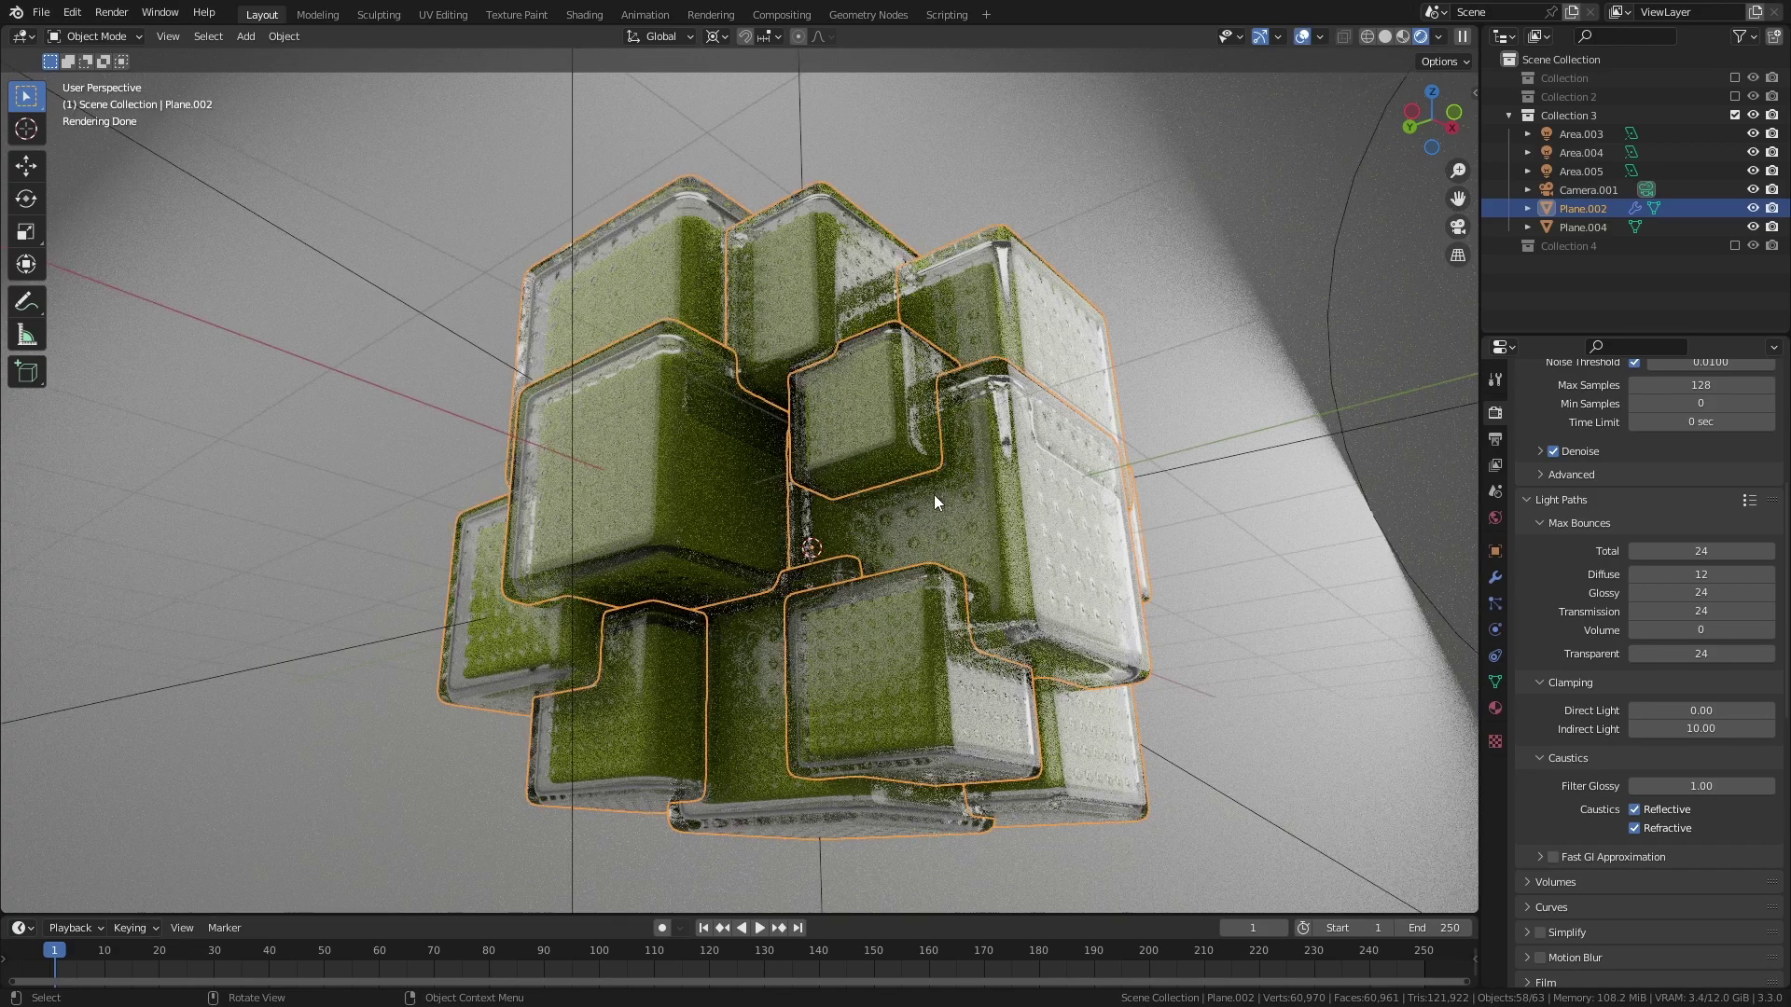
key("z")
mouse_move(944, 448)
middle_mouse_down()
mouse_move(912, 455)
mouse_move(920, 550)
mouse_move(881, 447)
mouse_move(953, 407)
mouse_move(1124, 381)
mouse_move(911, 379)
mouse_move(849, 362)
mouse_move(814, 324)
mouse_move(832, 310)
mouse_move(871, 334)
mouse_move(867, 433)
mouse_move(862, 334)
mouse_move(842, 408)
mouse_move(853, 384)
mouse_move(933, 429)
mouse_move(1033, 434)
mouse_move(1100, 489)
mouse_move(950, 428)
mouse_move(926, 452)
mouse_move(971, 500)
mouse_move(949, 470)
middle_mouse_up()
scroll(843, 409, "up", 6)
key("Tab")
key("Tab")
scroll(873, 399, "down", 4)
scroll(1099, 489, "down", 5)
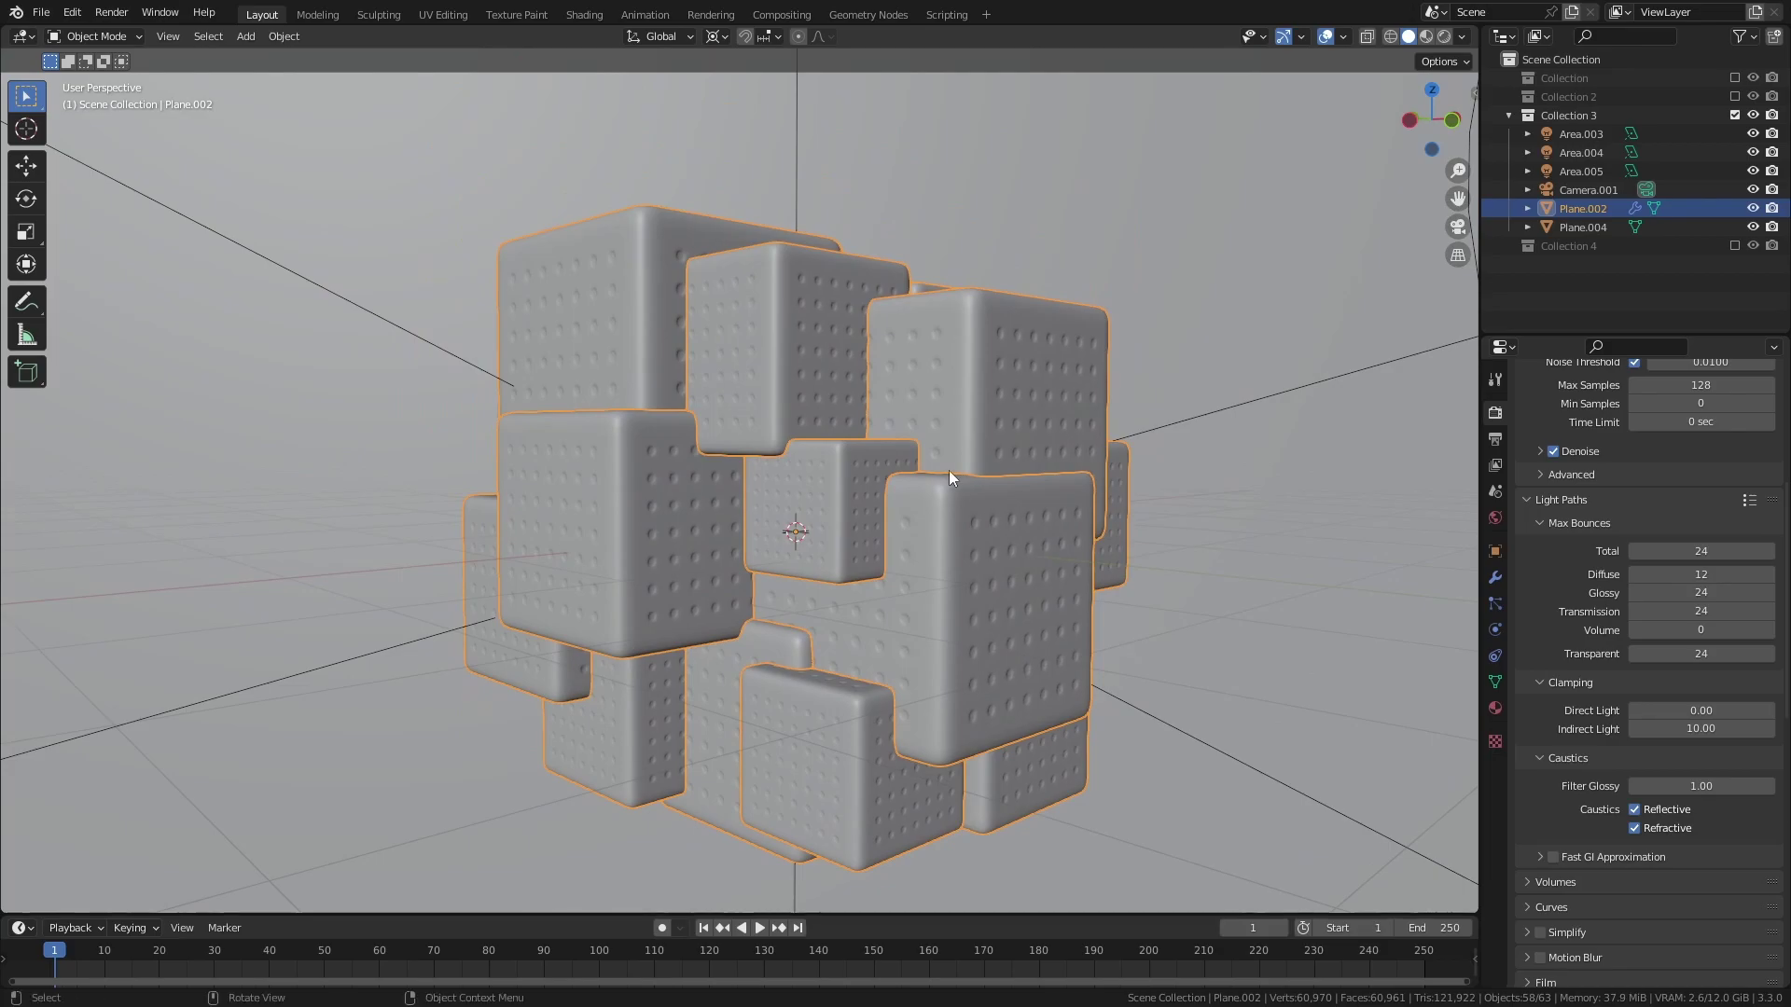
Step: In rendered view, set the scatter seed to 30, random scale seed to 9 and Density Max to 3.2
left_click(345, 417)
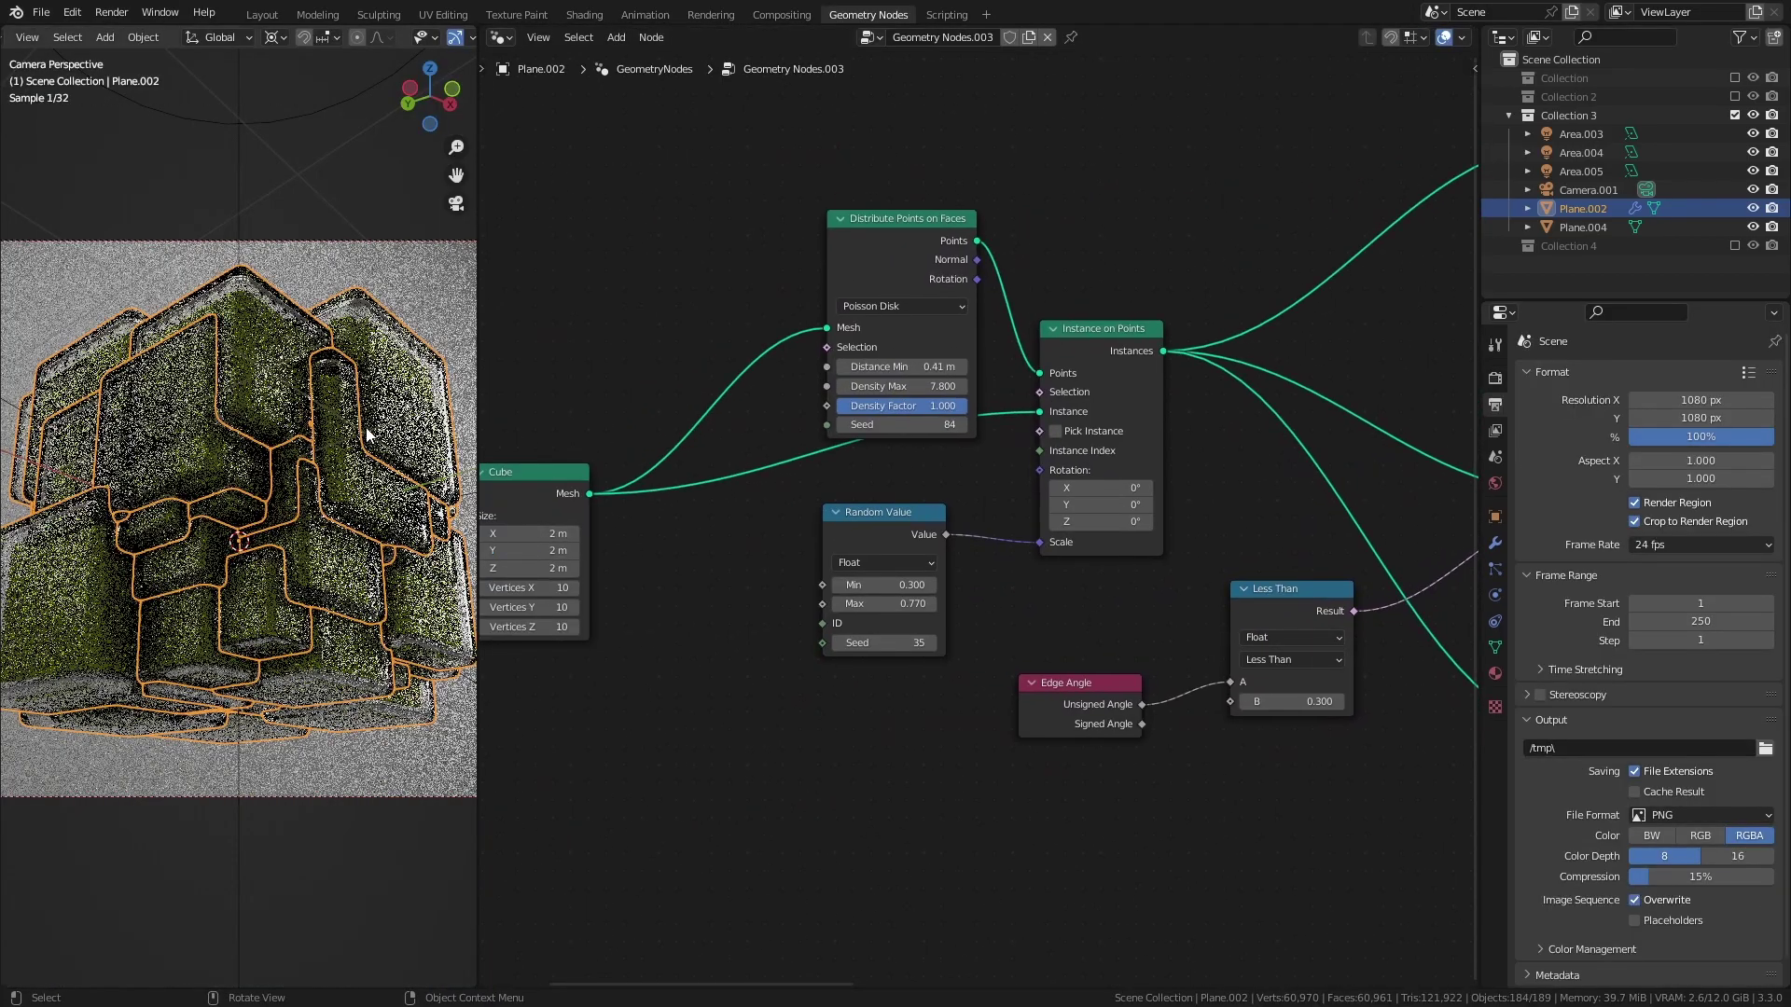
middle_click_drag(773, 483, 933, 465)
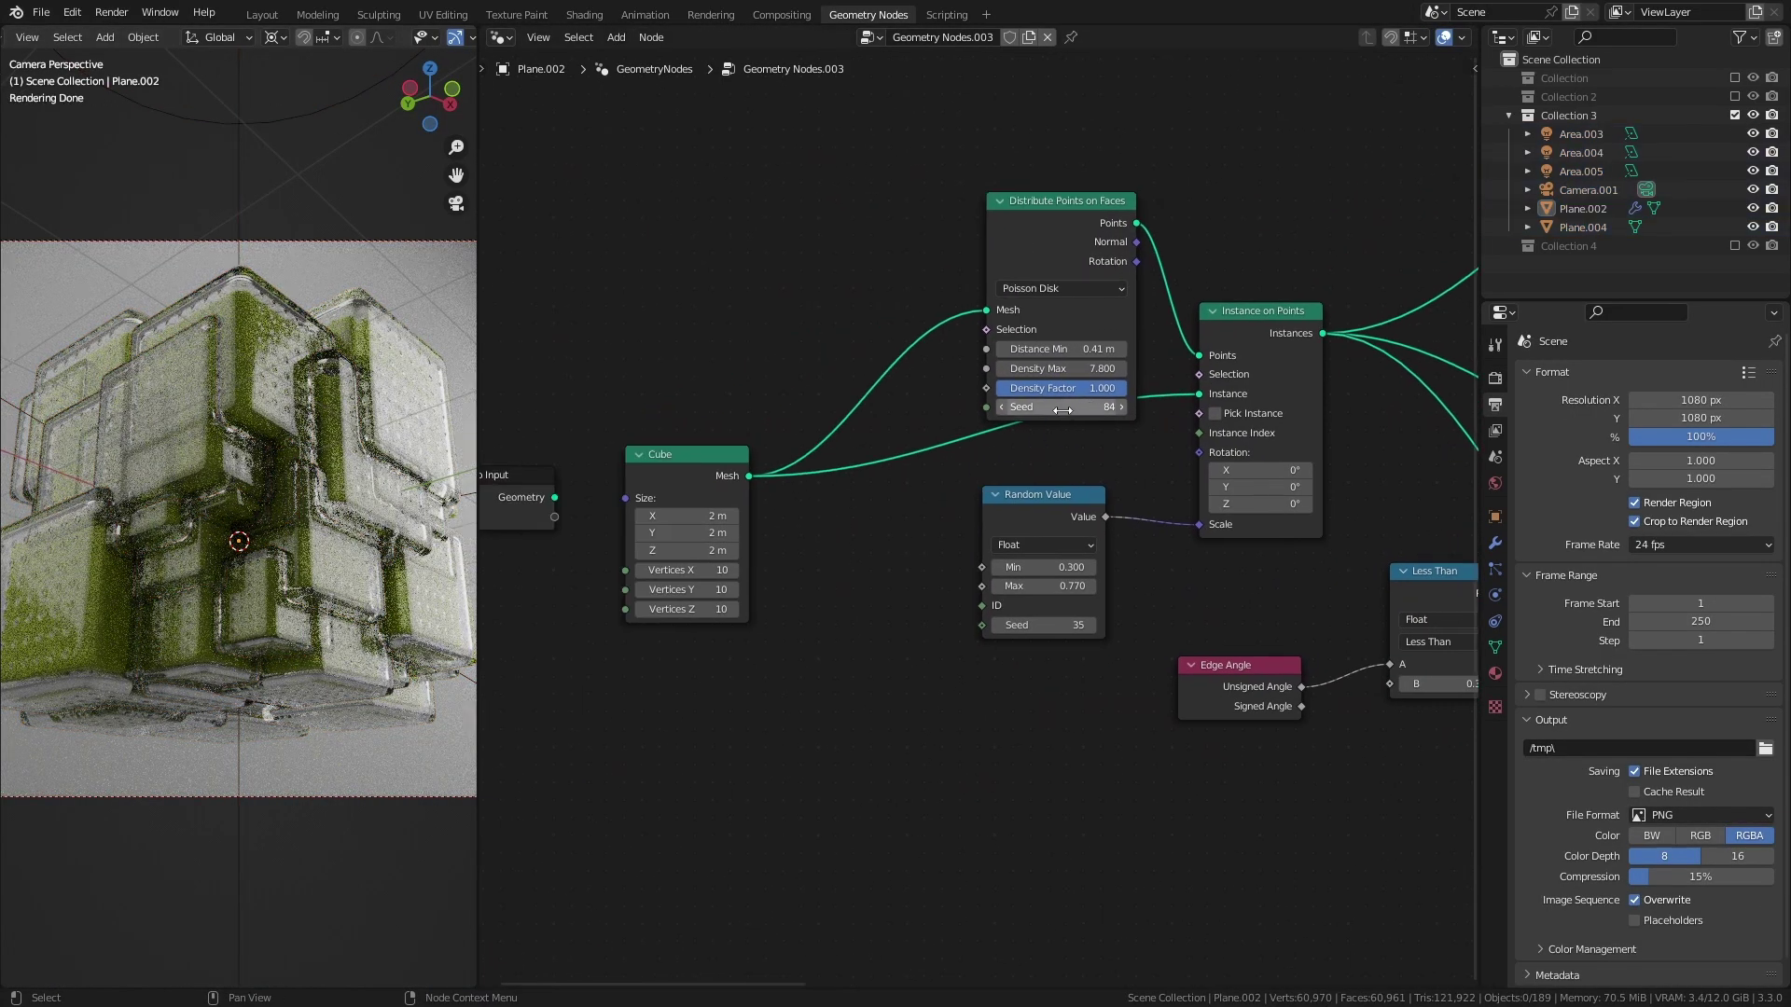
left_click_drag(1062, 410, 993, 413)
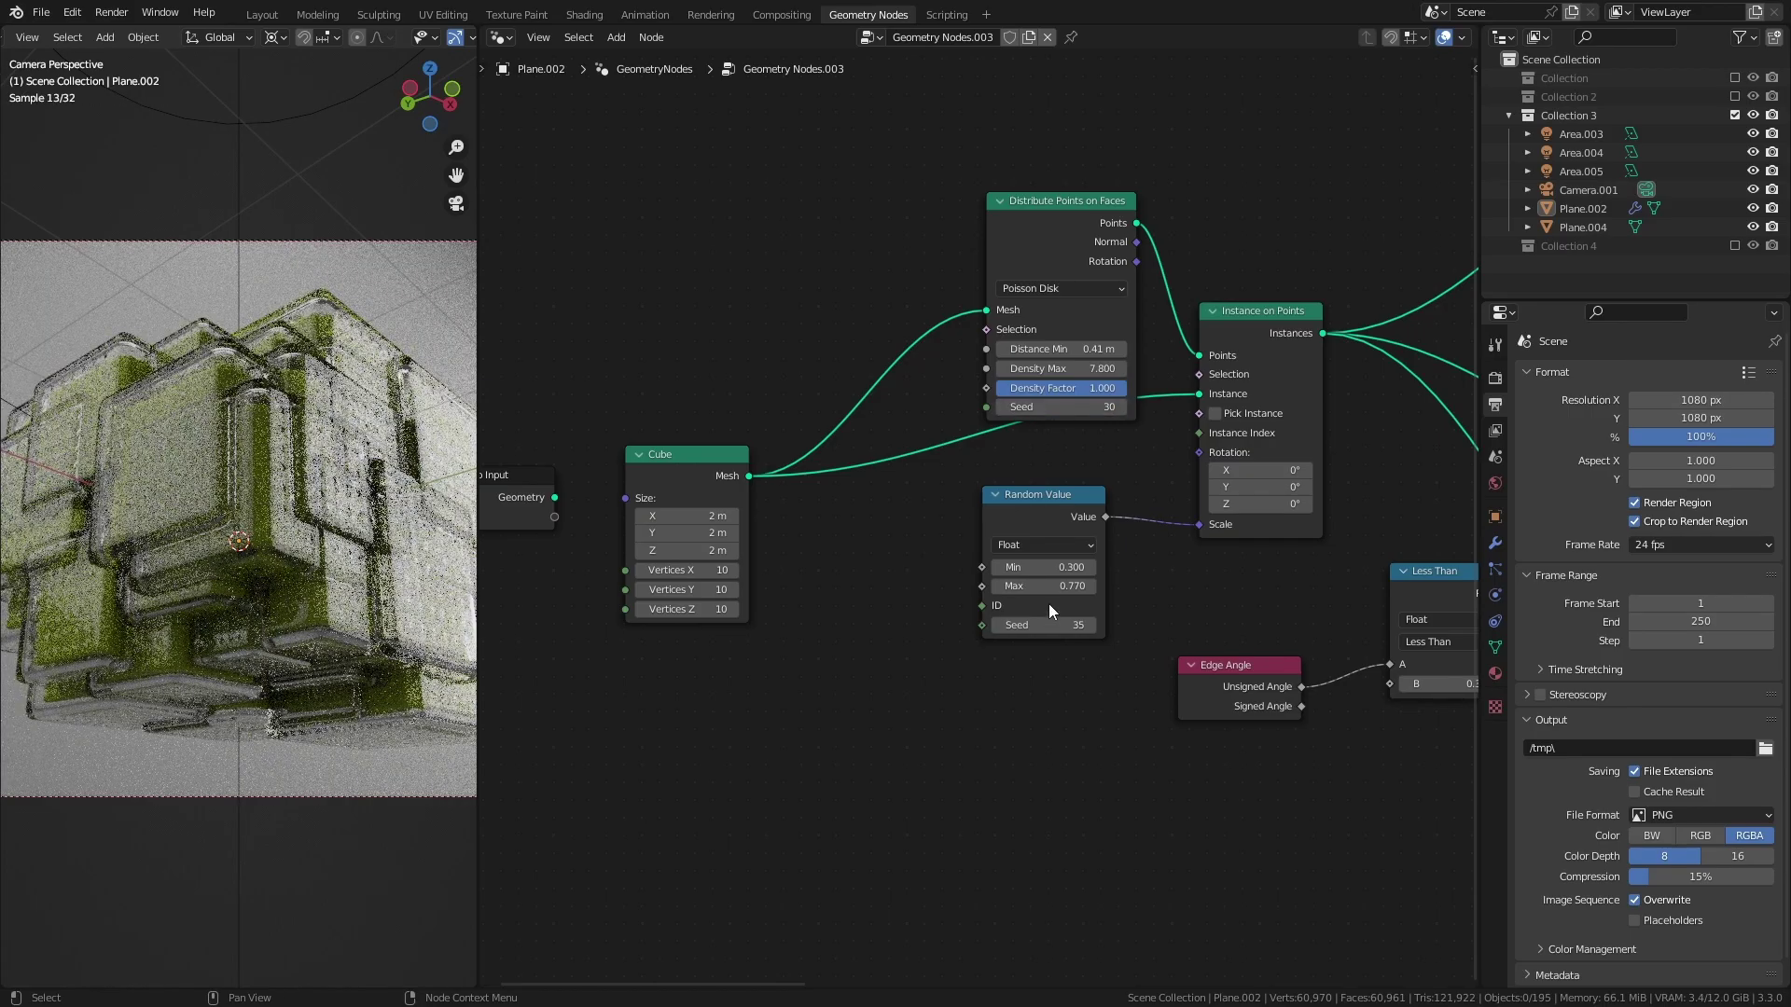
left_click_drag(1045, 625, 1022, 625)
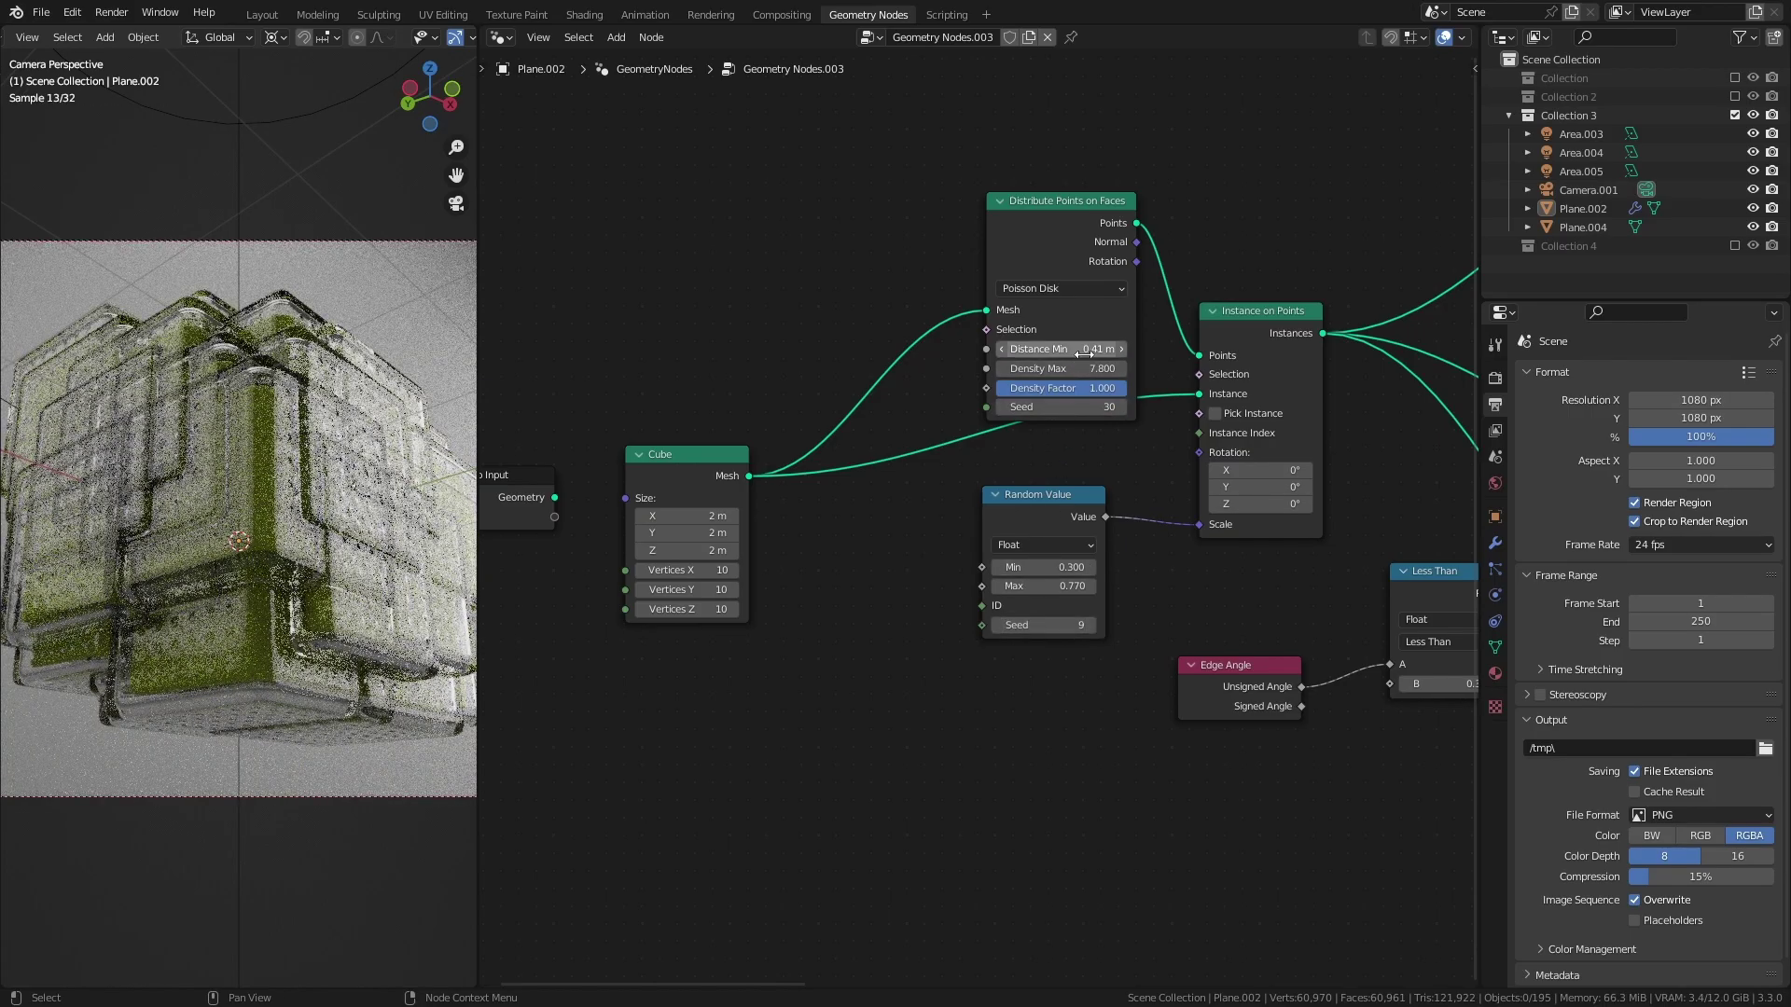
left_click_drag(1063, 369, 970, 368)
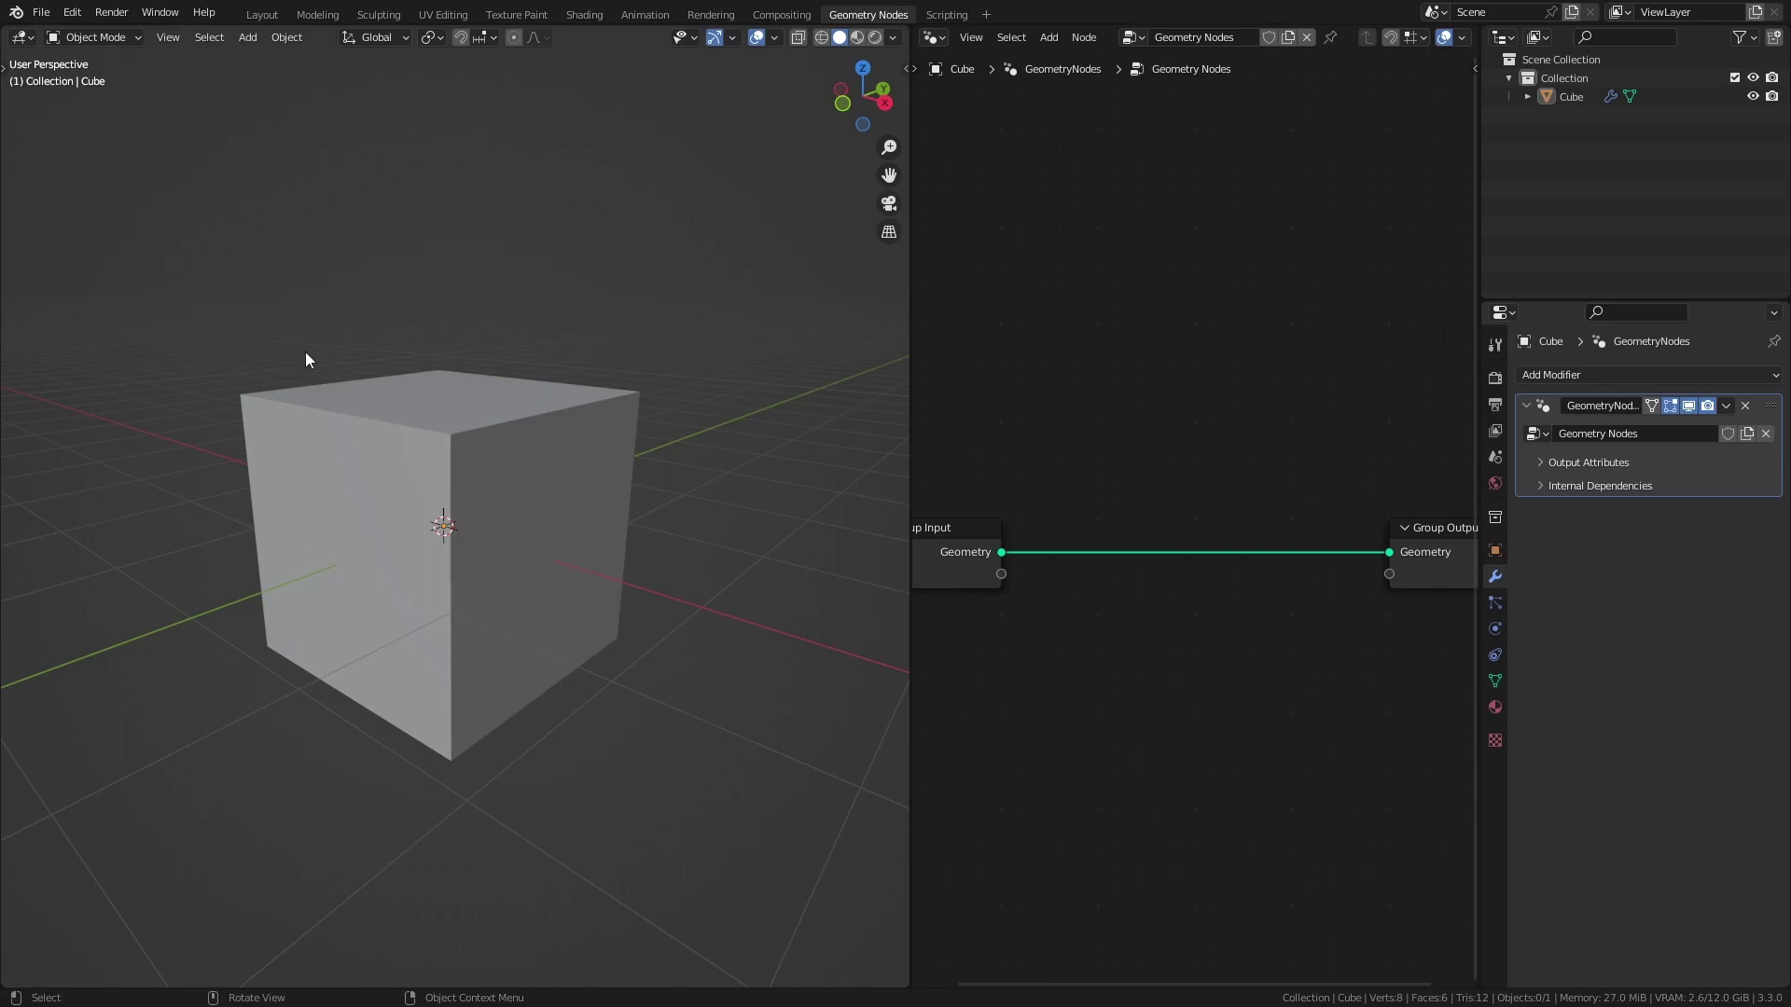
Step: Show the cube in Wireframe shading and draw an annotation loop circling its top half
key("z")
left_click(396, 324)
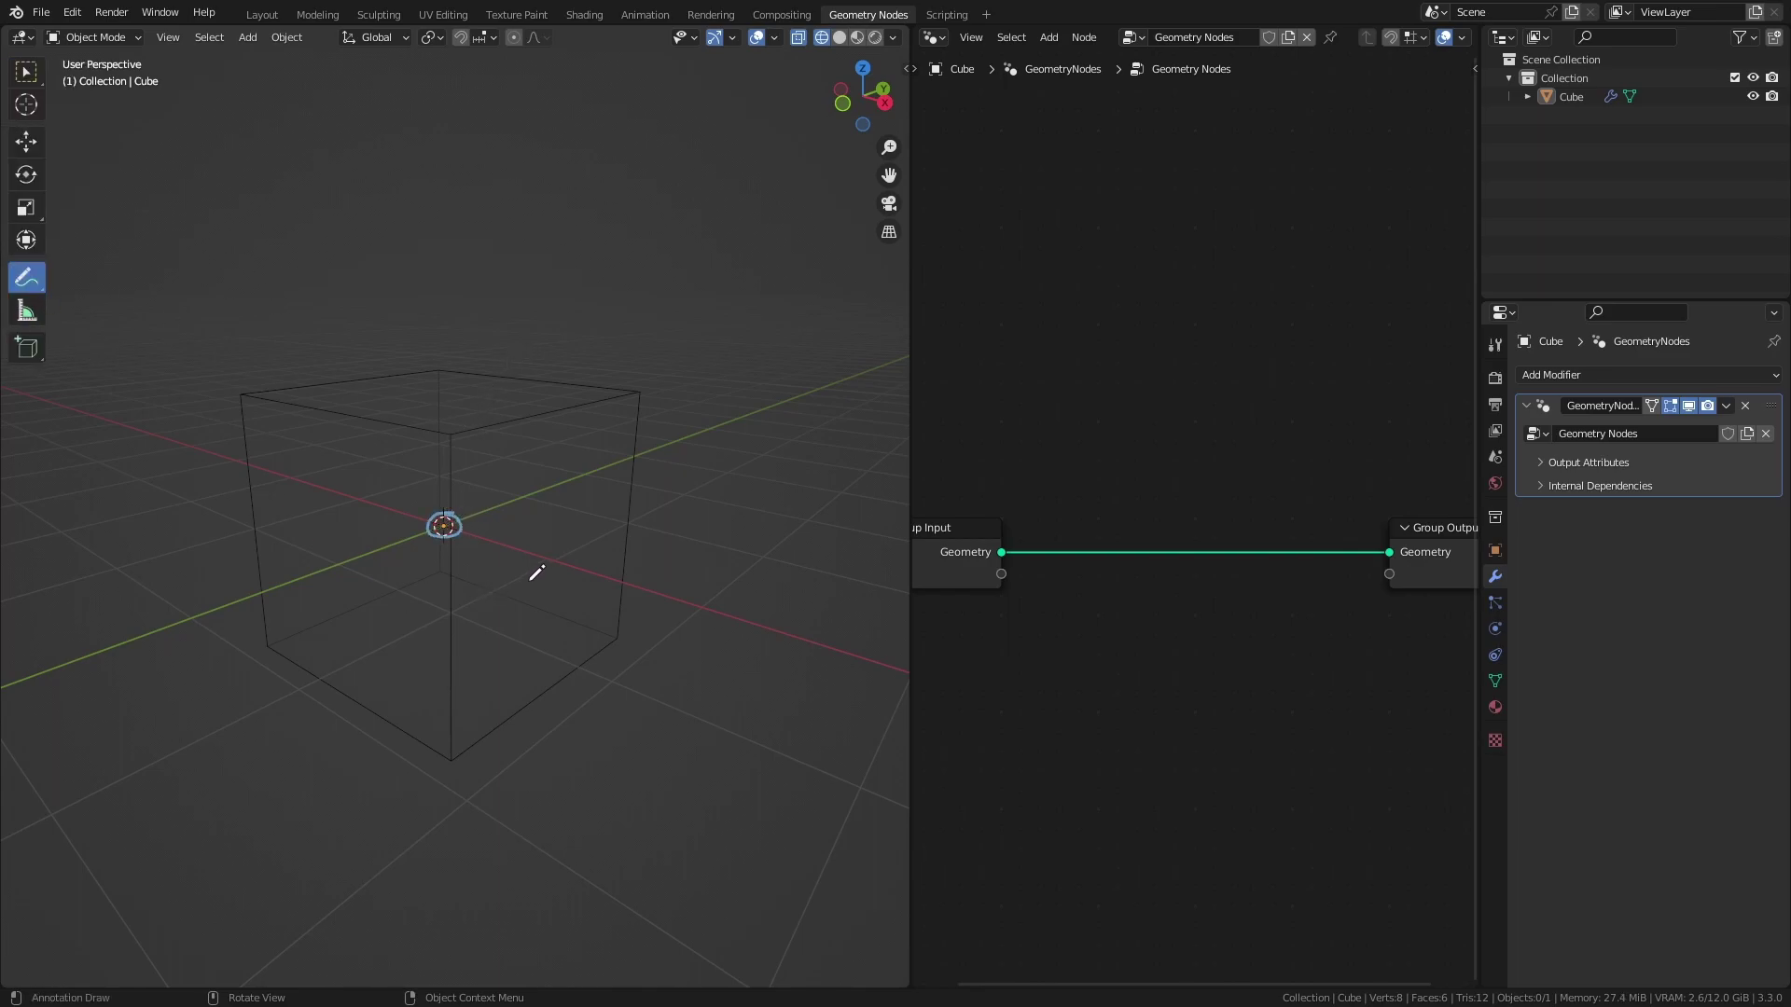
middle_click_drag(513, 557, 414, 512)
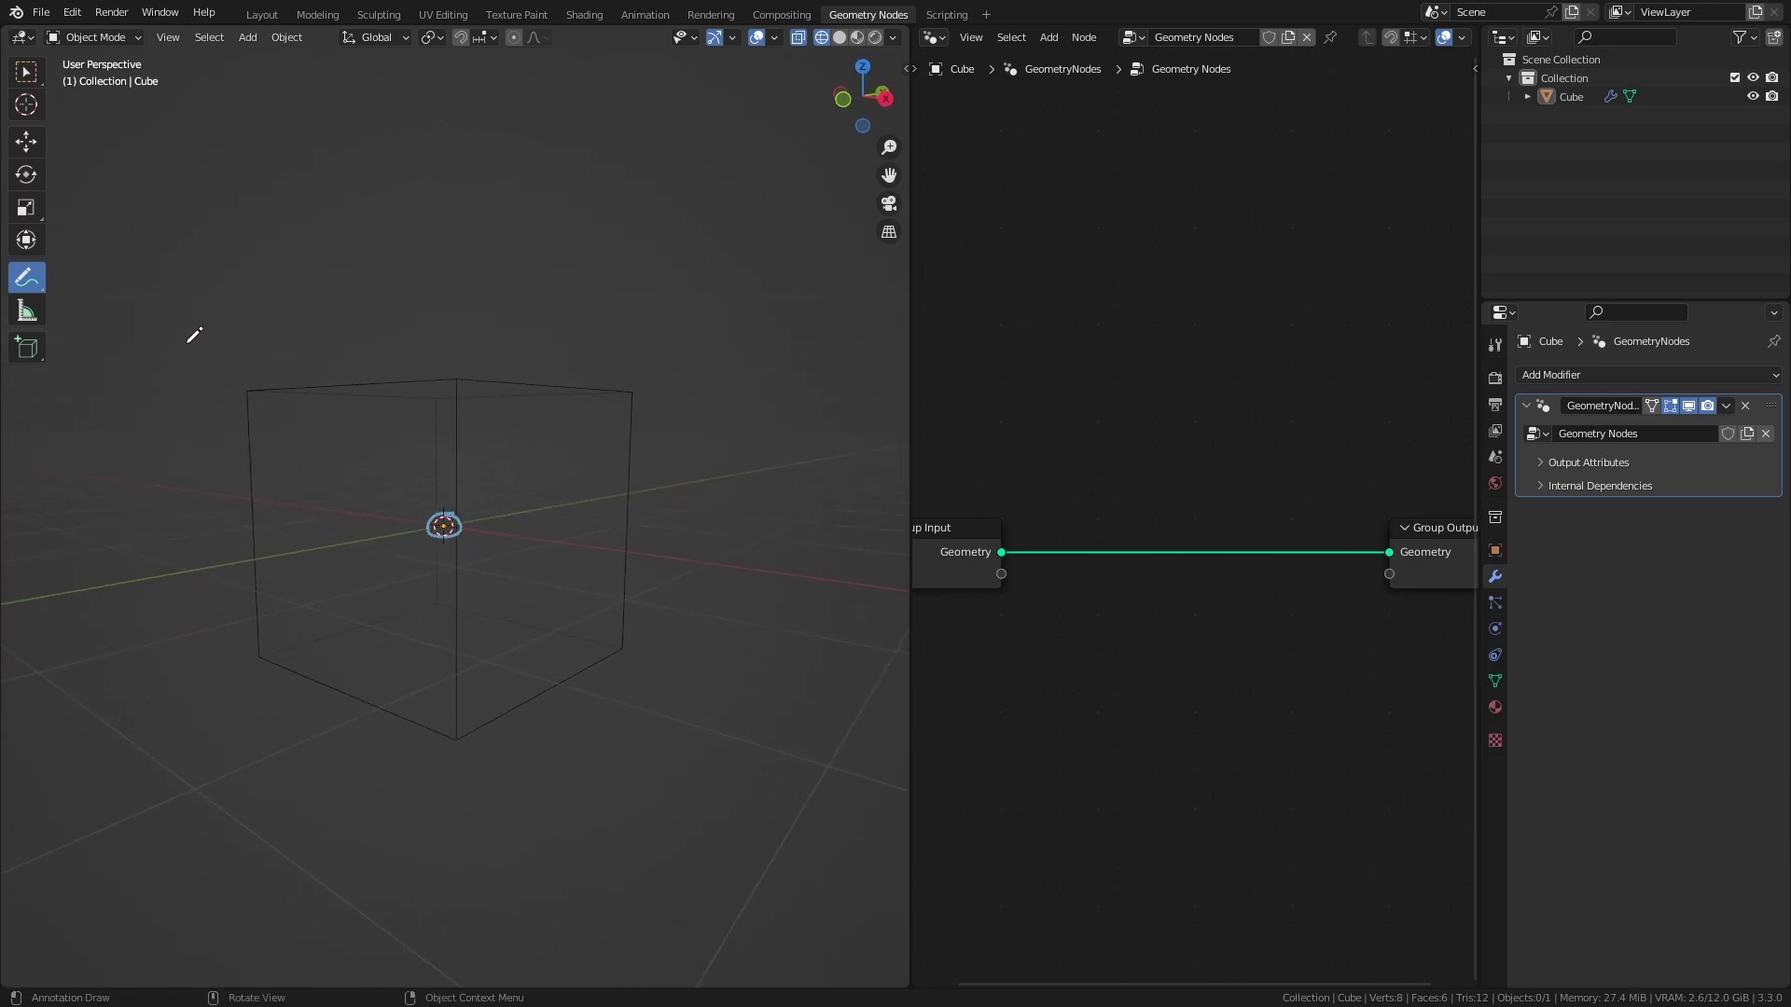
mouse_move(189, 341)
left_mouse_down()
mouse_move(516, 335)
mouse_move(676, 354)
mouse_move(676, 405)
mouse_move(232, 437)
left_mouse_up()
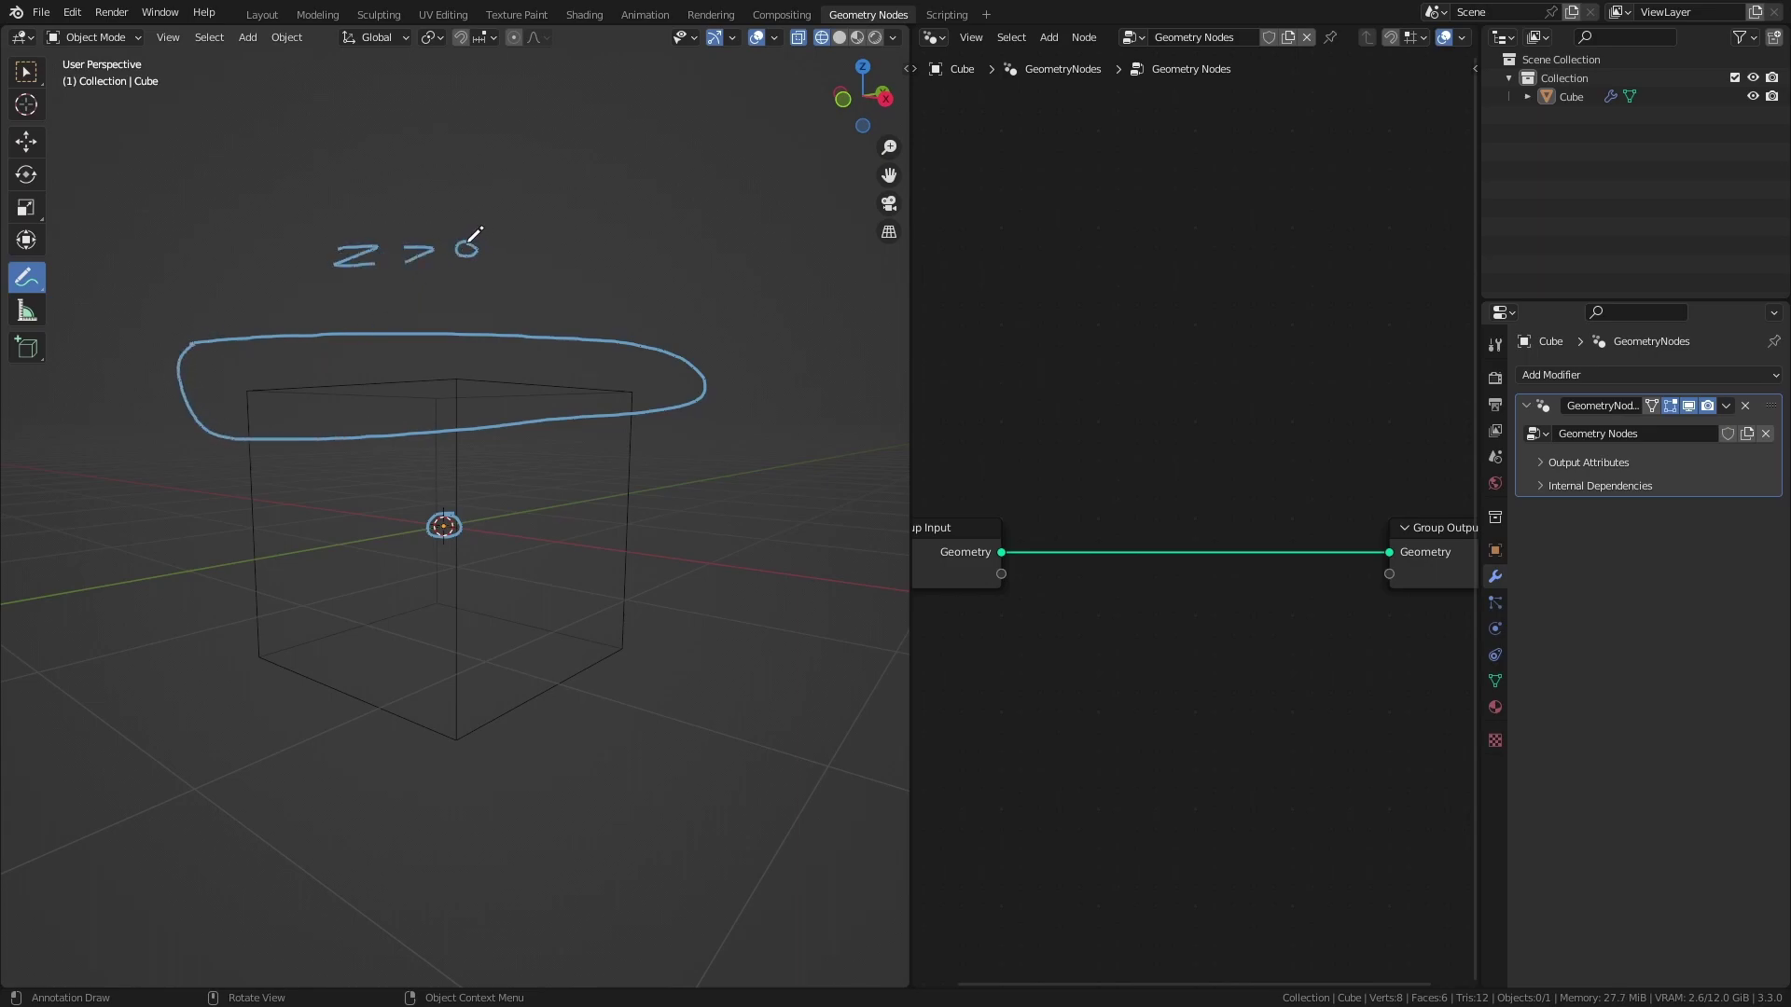
mouse_move(306, 597)
left_mouse_down()
mouse_move(317, 760)
mouse_move(608, 743)
mouse_move(706, 631)
left_mouse_up()
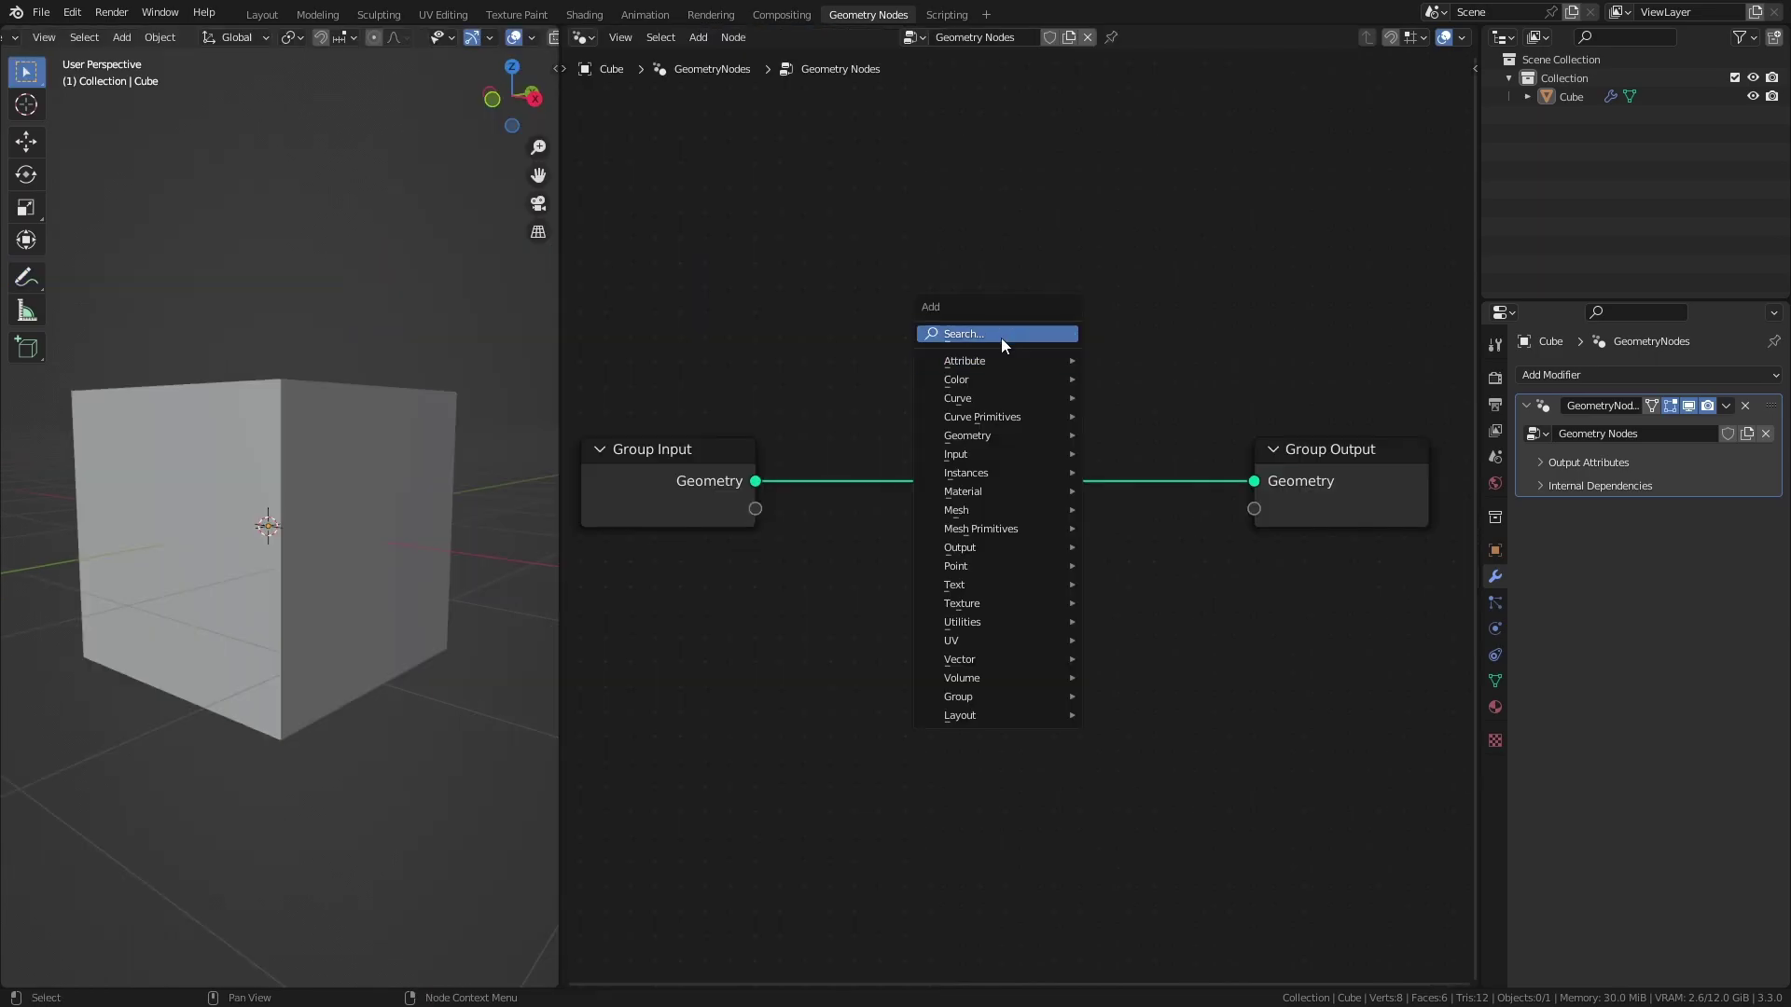
Step: Insert a Set Position node on the geometry link and add a Position node beside it
type("set p")
left_click(1097, 369)
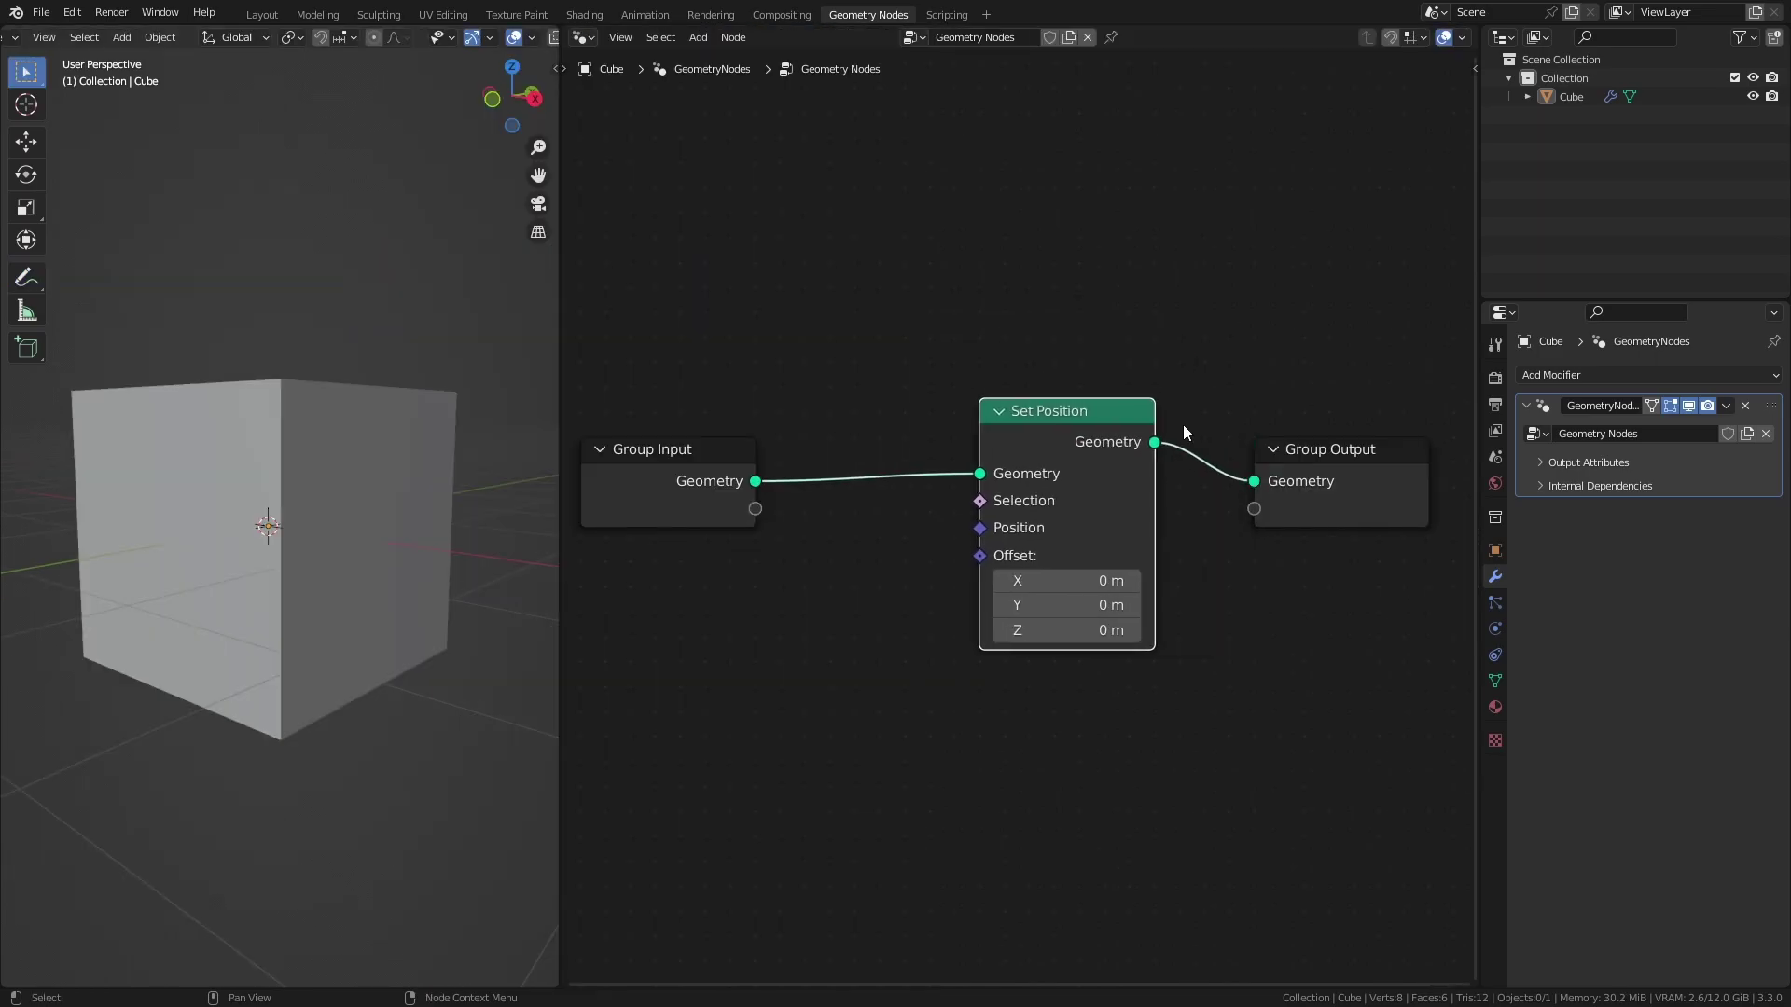
left_click(1156, 440)
key("shift+a")
left_click(1060, 384)
type("pos")
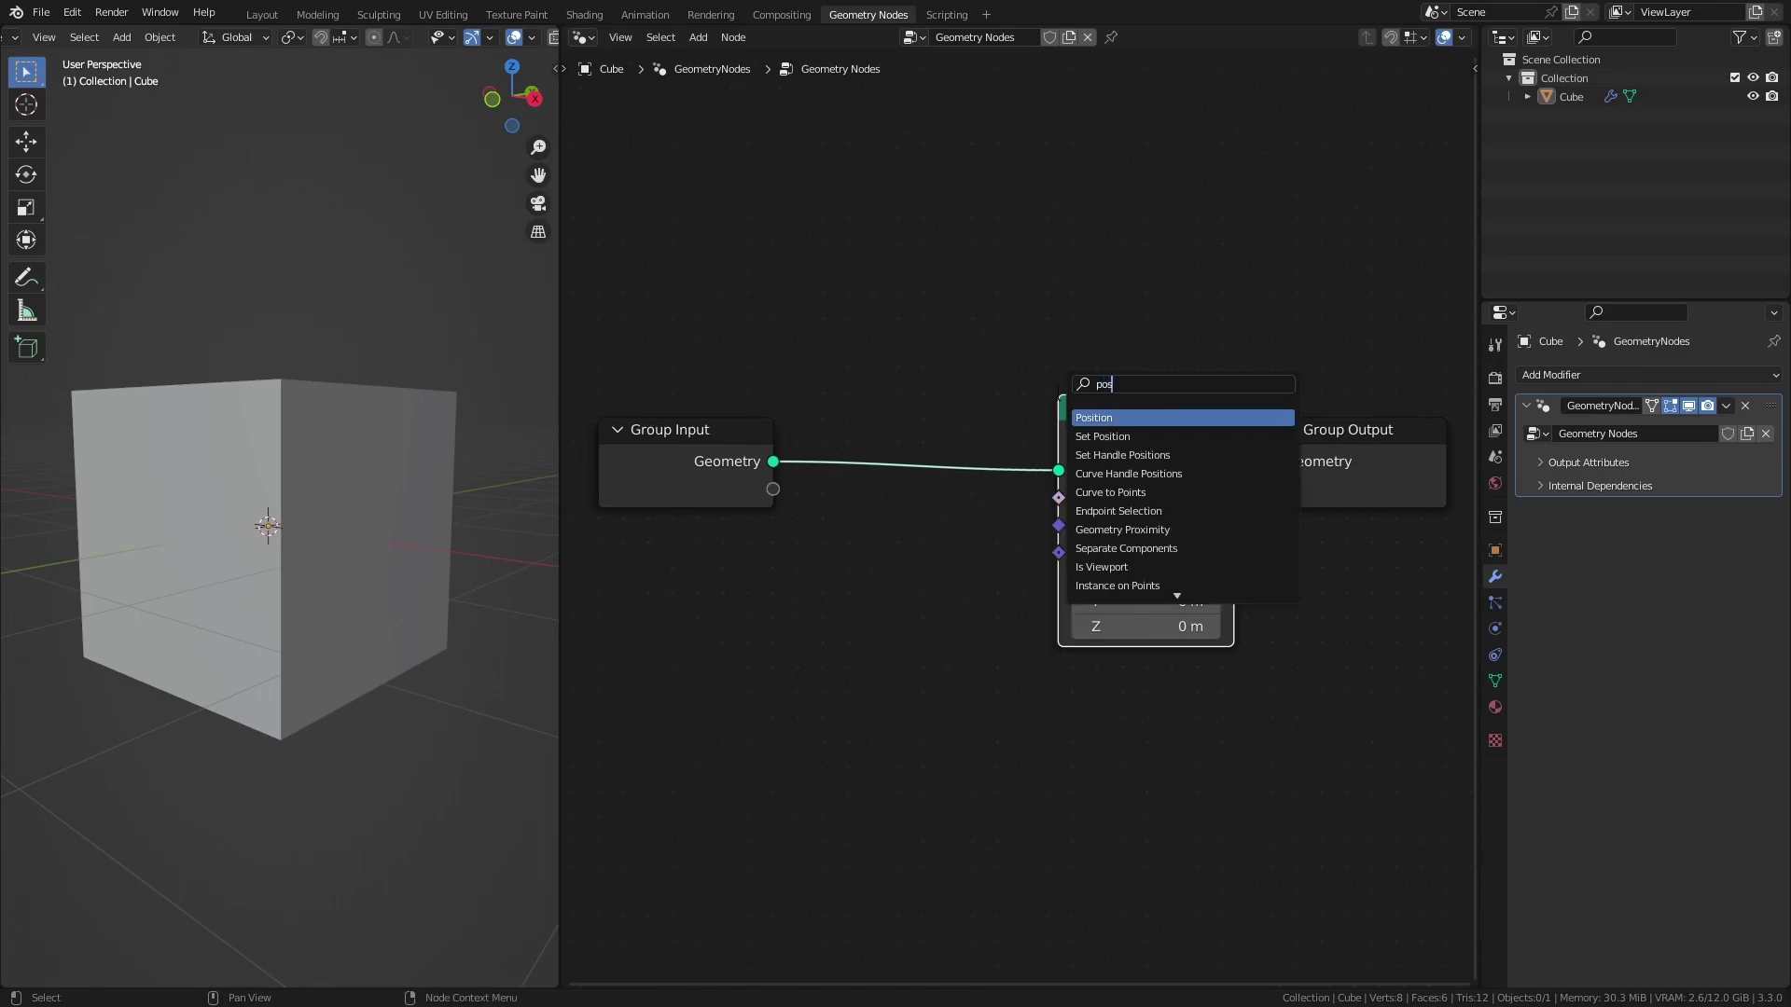
key("Return")
left_click(820, 640)
Step: Add a Separate XYZ node fed by the Position output
key("shift+a")
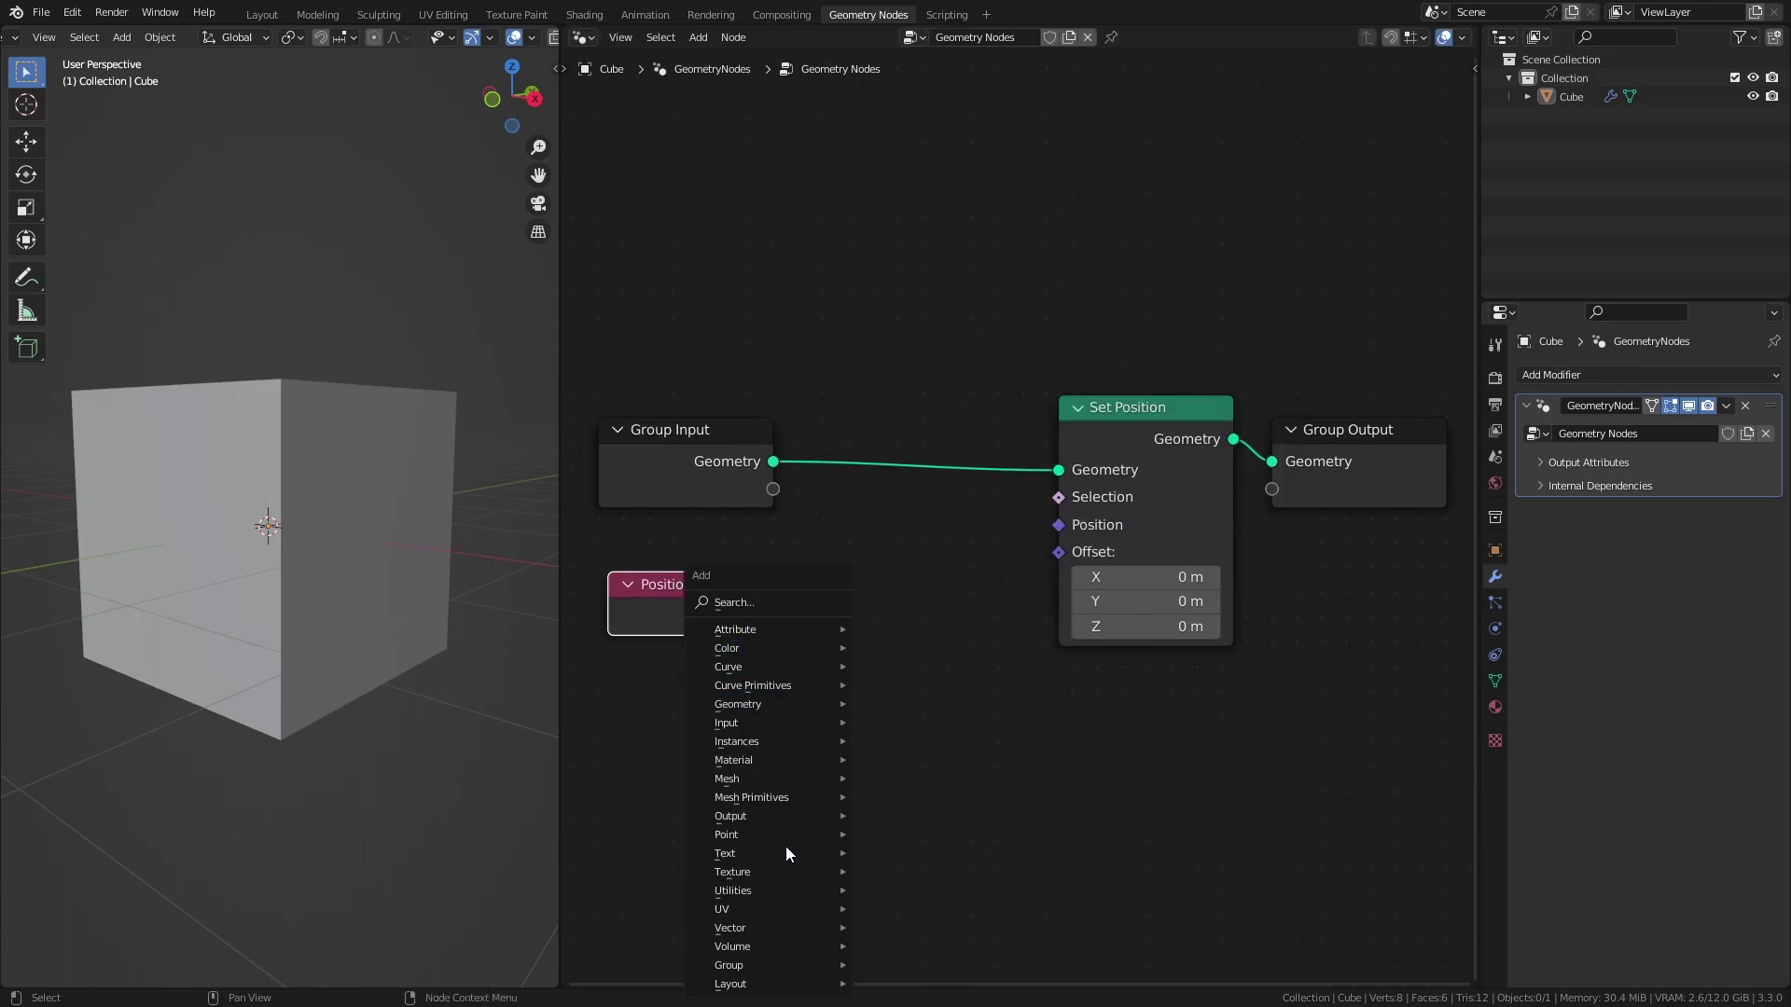
mouse_move(770, 927)
left_click(909, 871)
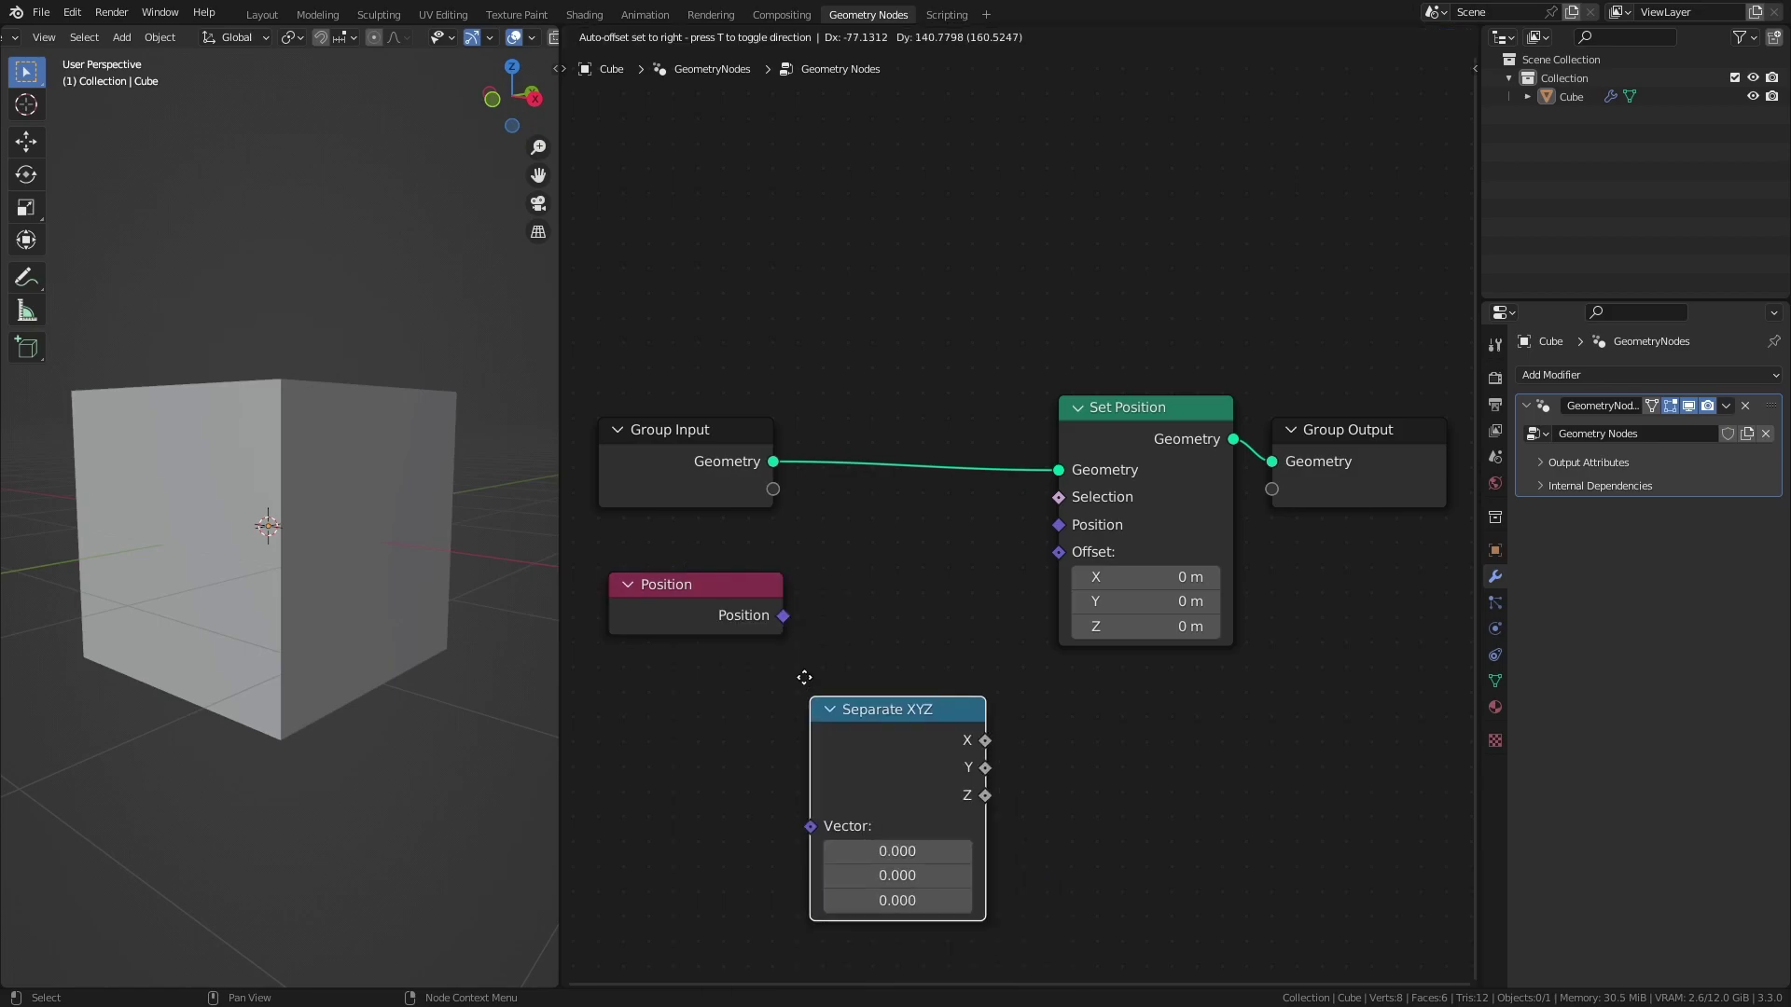
left_click(800, 571)
left_click_drag(783, 616, 801, 711)
Step: Widen the node editor and tuck Separate XYZ next to the Position node
middle_click_drag(995, 684, 849, 703)
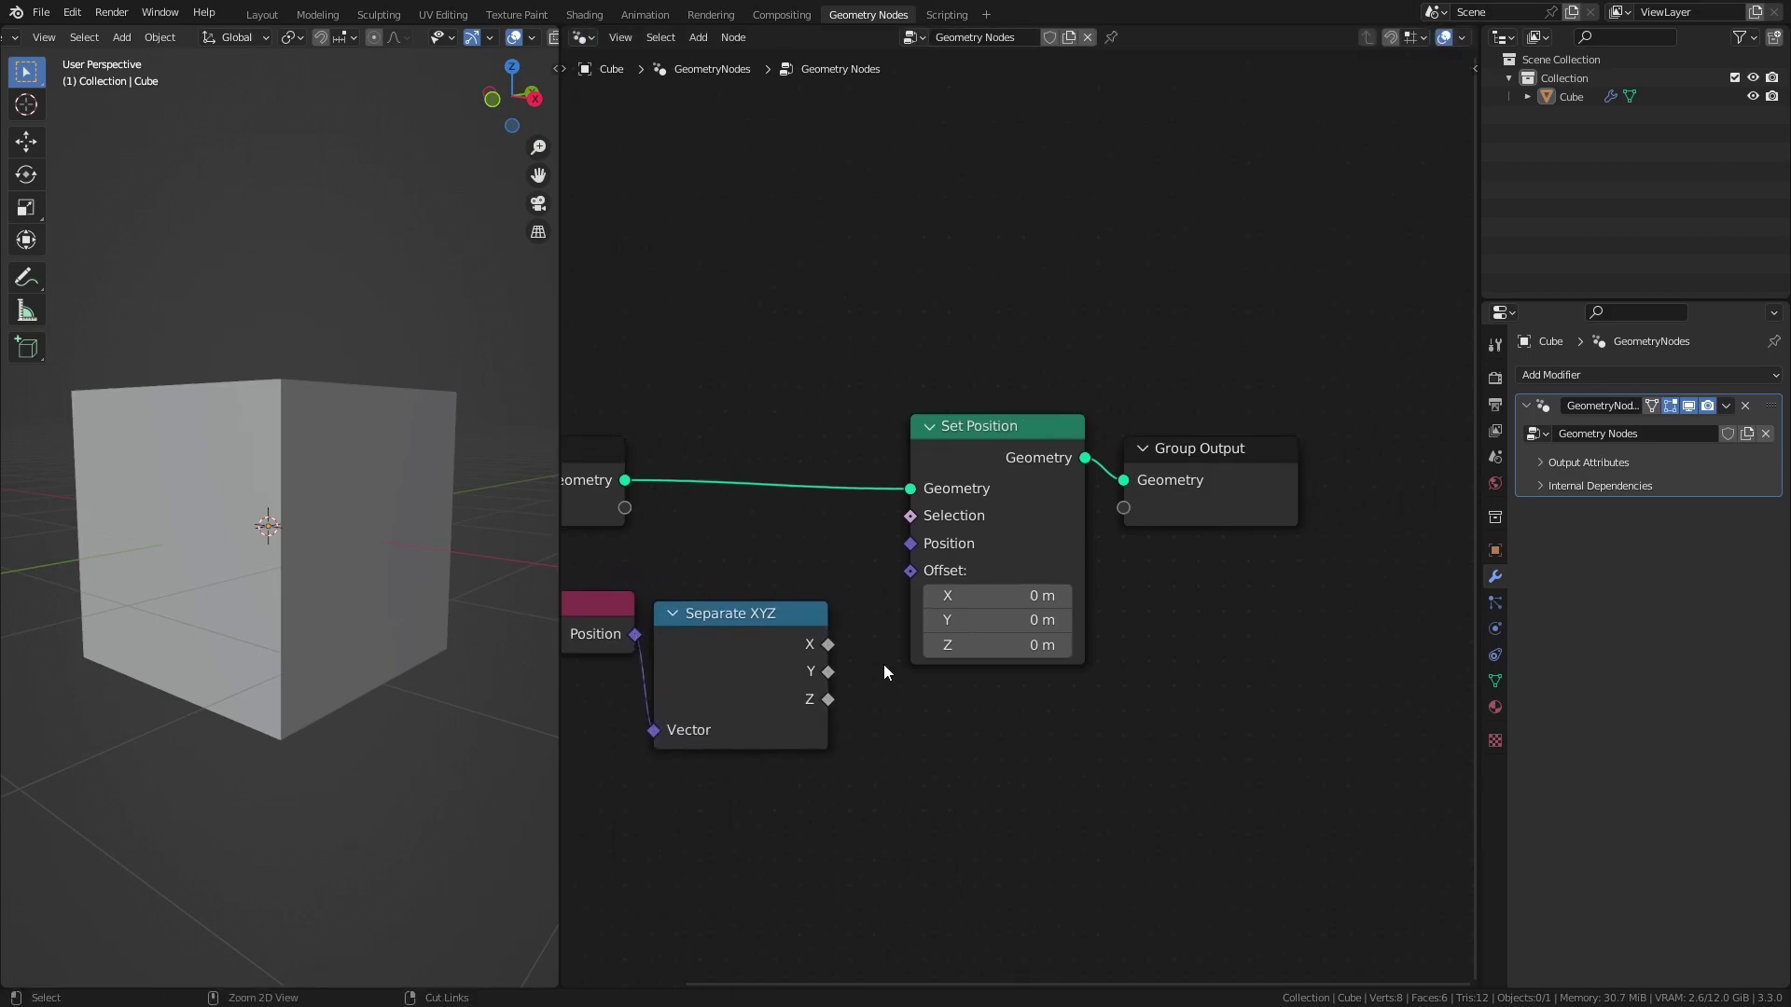
scroll(914, 685, "down", 1)
left_click_drag(561, 565, 418, 563)
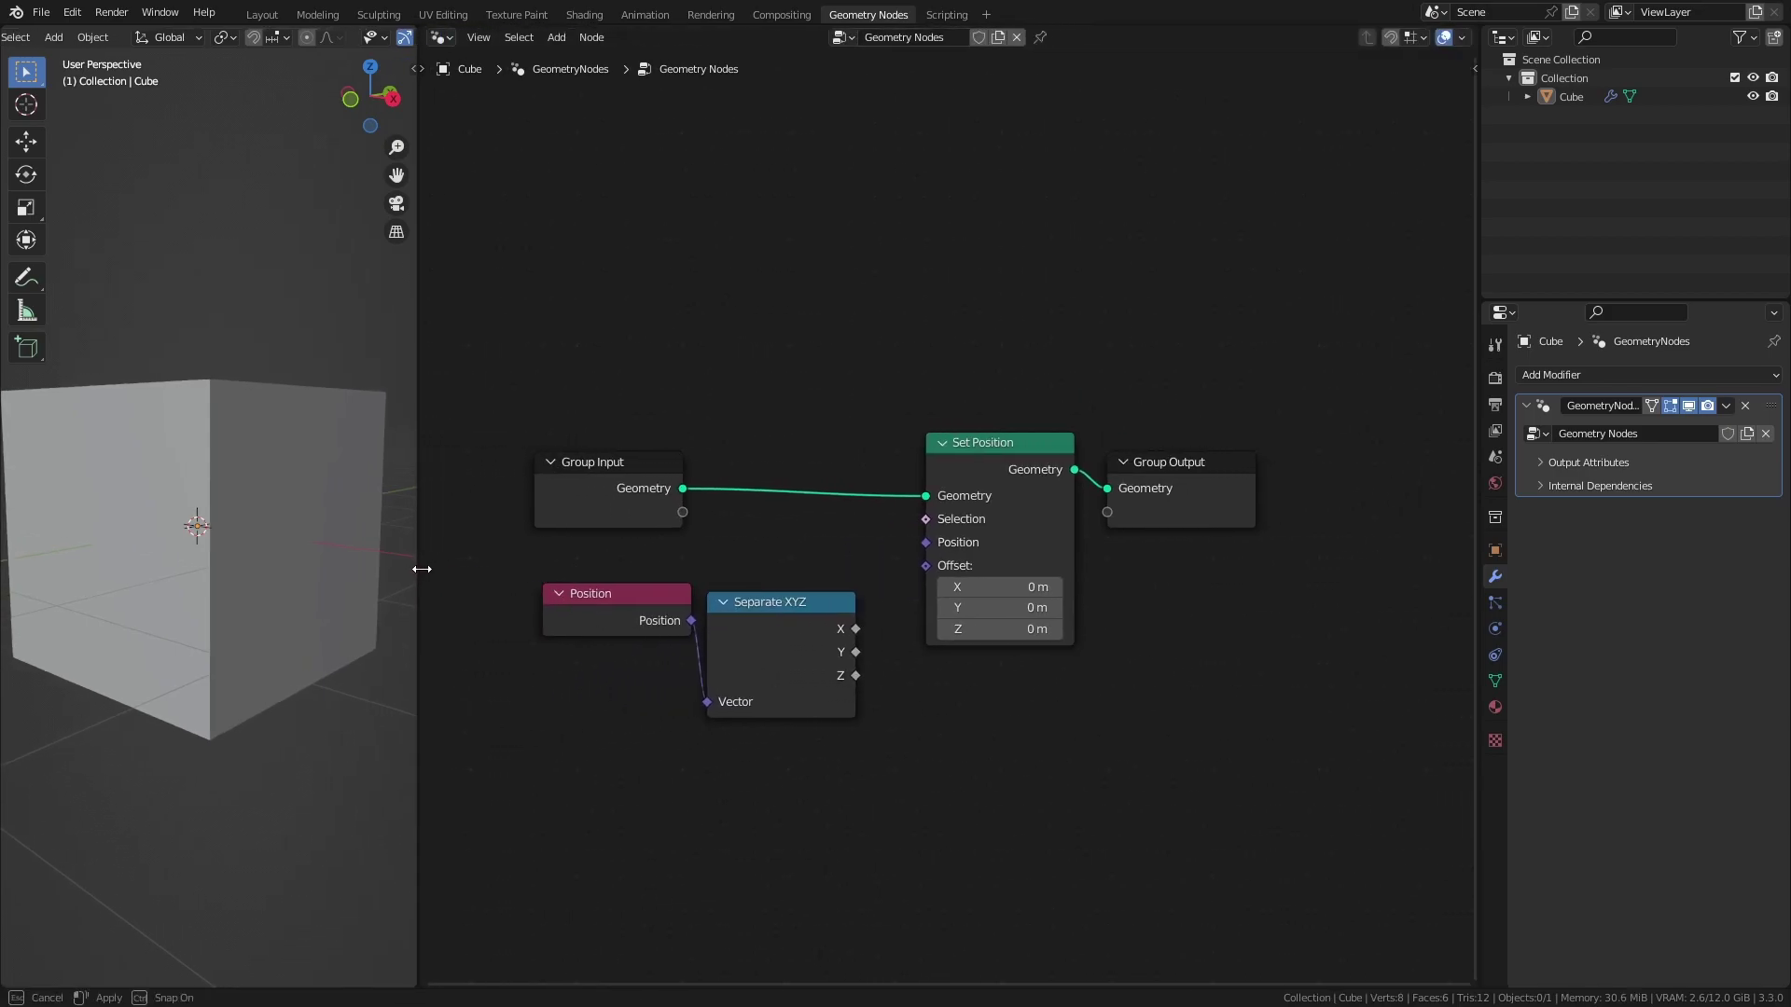
left_click(569, 611)
left_click(724, 603)
left_click(725, 602)
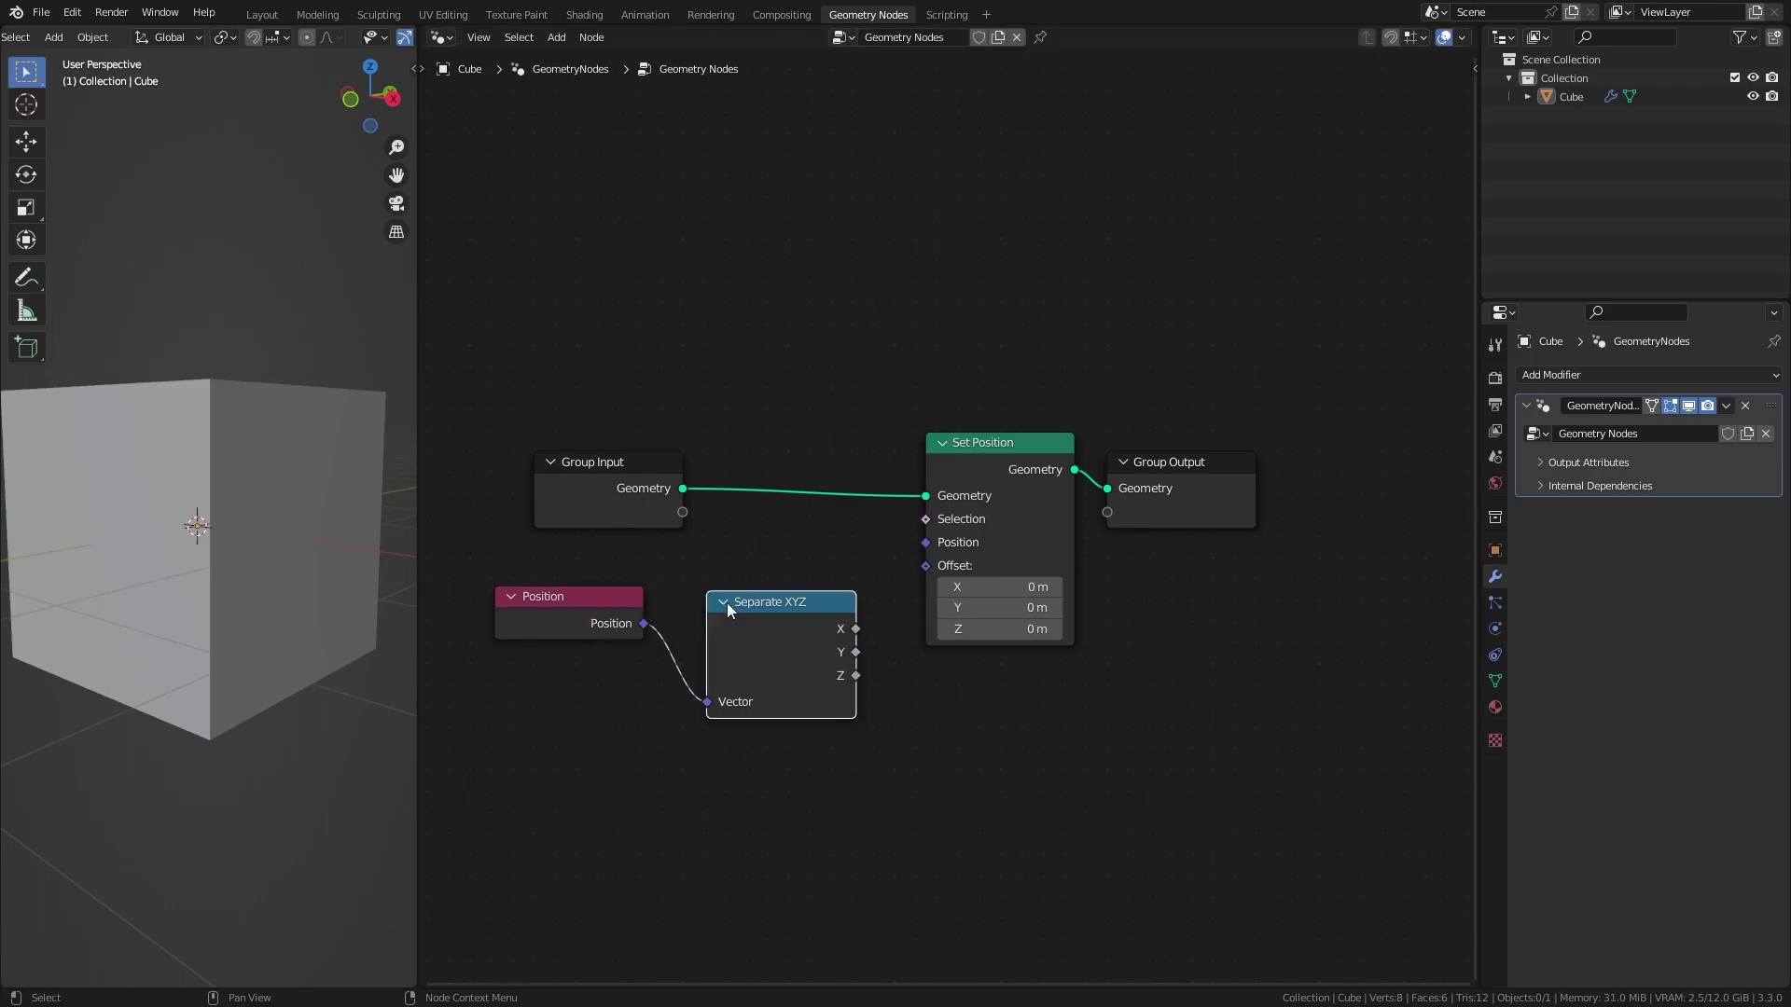
left_click_drag(746, 603, 692, 602)
Step: Add a Greater Than compare taking Z as A, driving Set Position's Selection
left_click_drag(1331, 442, 1173, 527)
middle_click_drag(995, 568, 931, 568)
key("shift+a")
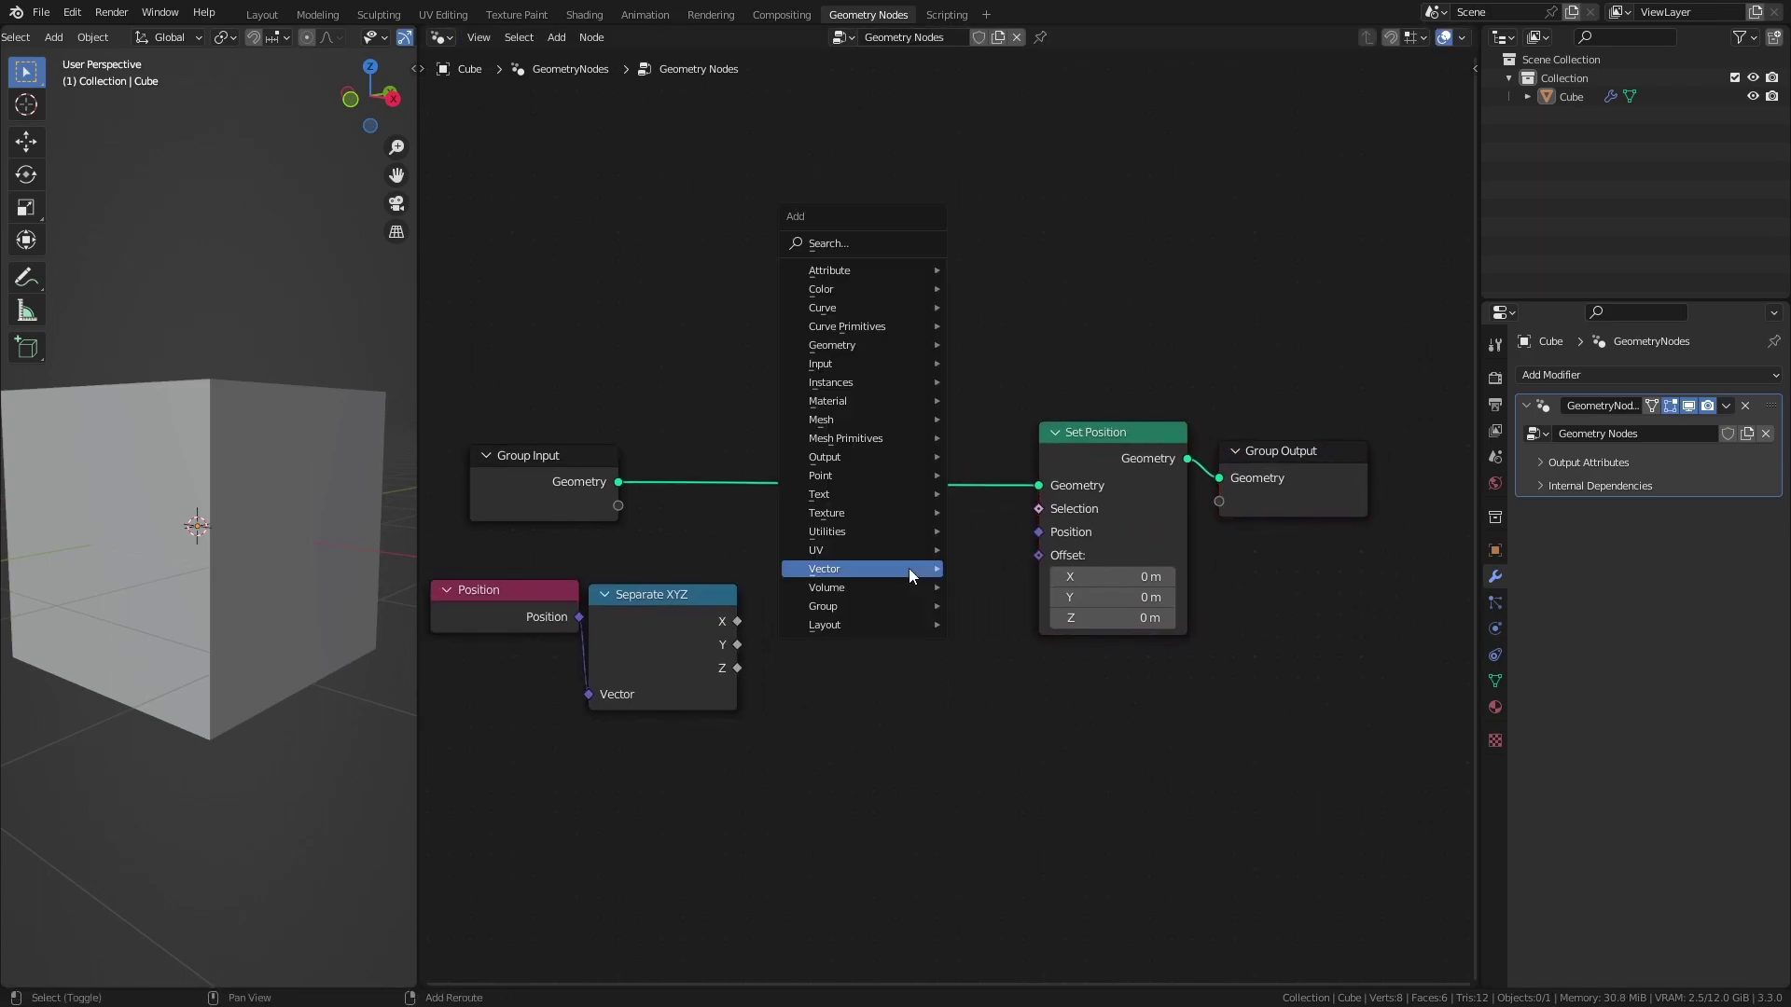
mouse_move(869, 528)
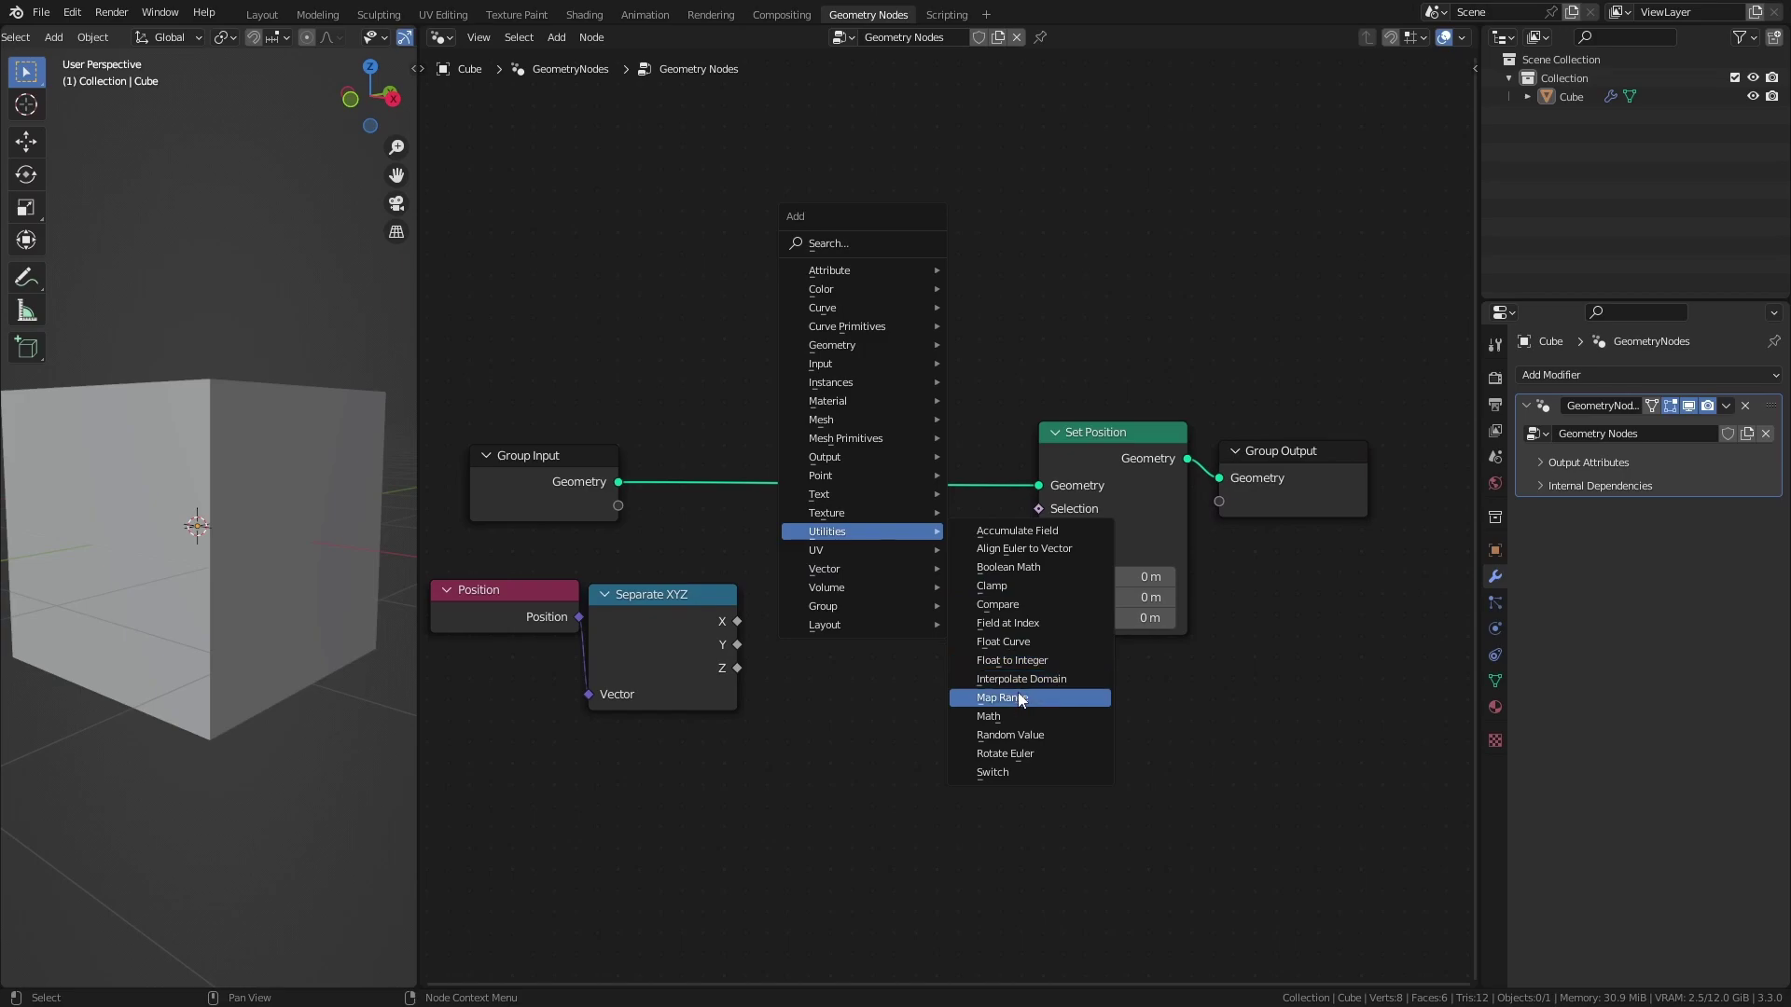
left_click(994, 604)
left_click(804, 542)
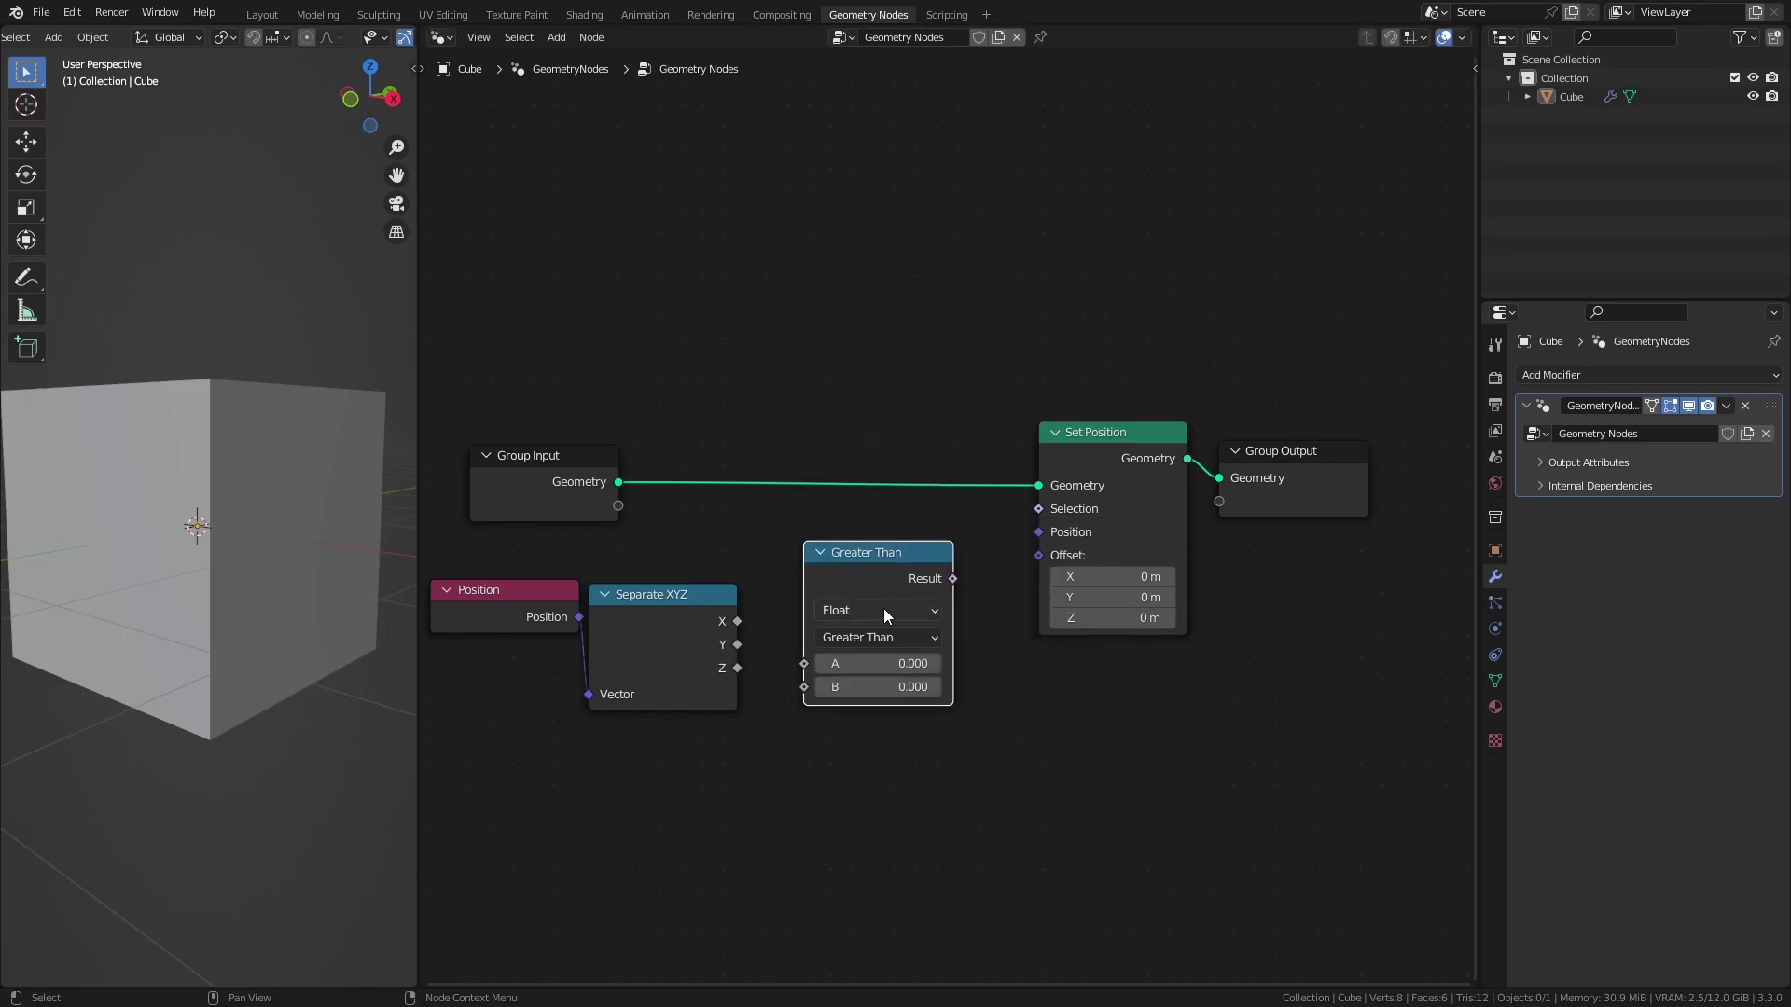
left_click_drag(737, 668, 804, 664)
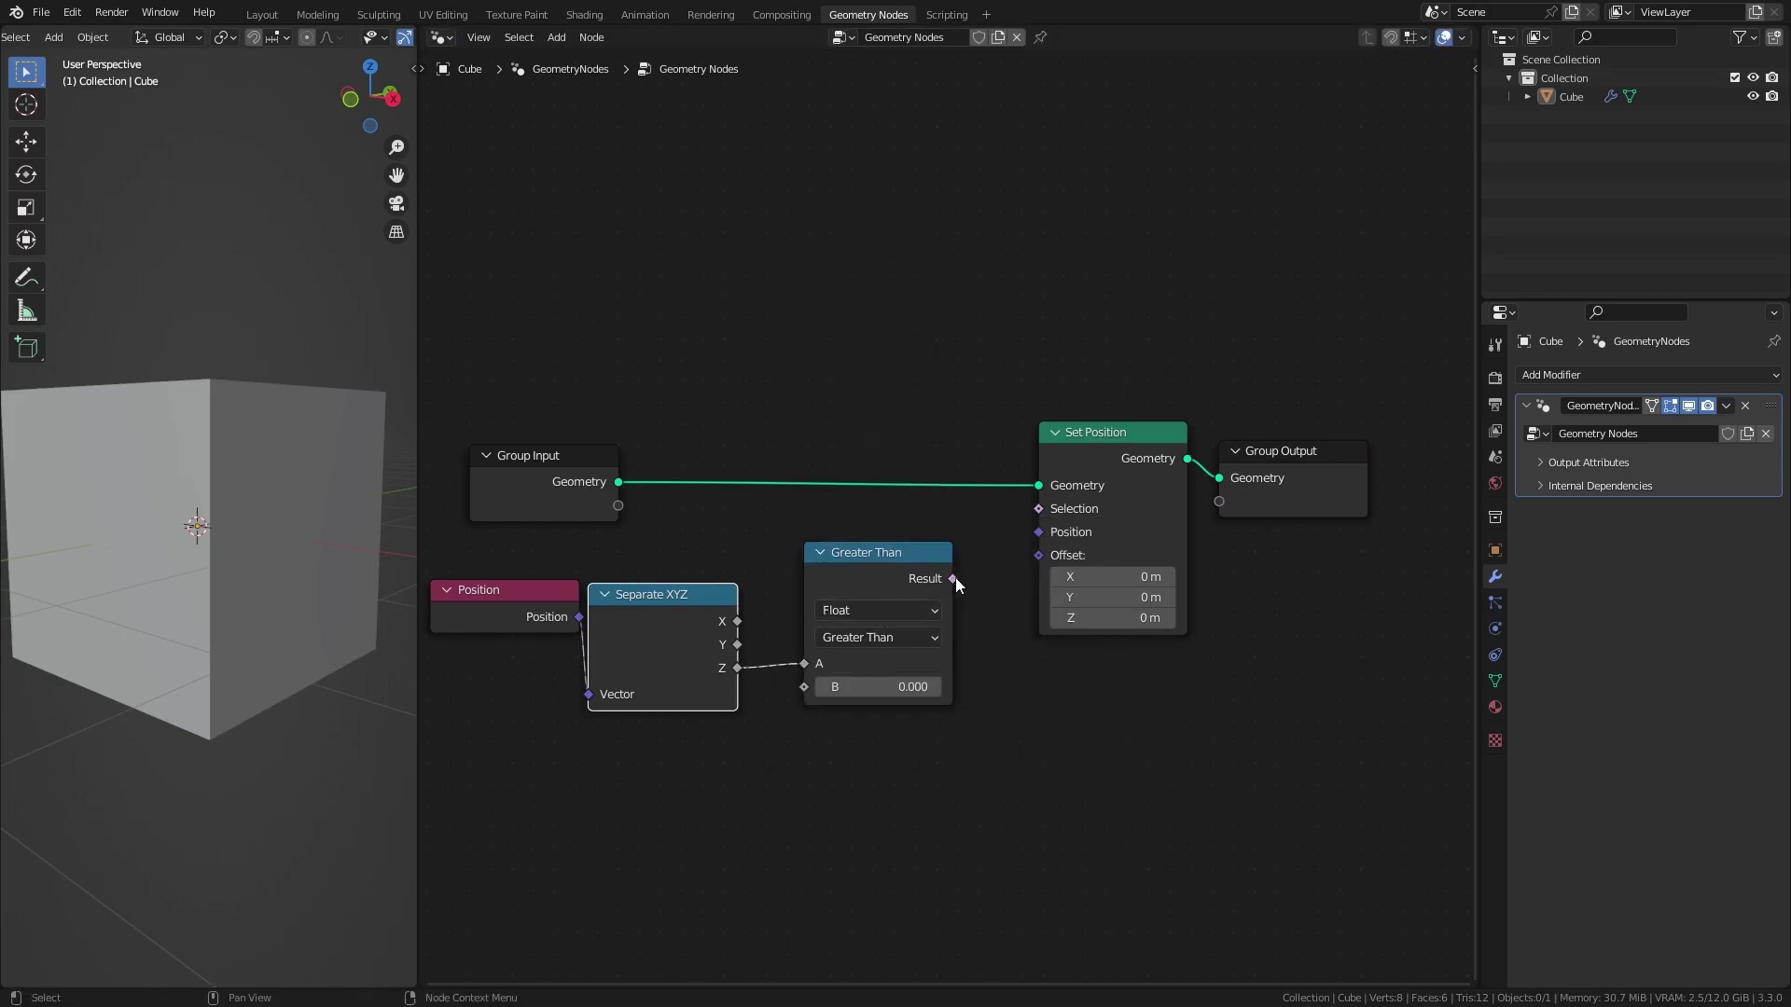
left_click_drag(955, 578, 1037, 509)
Step: Test the offset: stretch the cube's top with Z, then skew it with negative Y
middle_click_drag(1015, 522, 1133, 522)
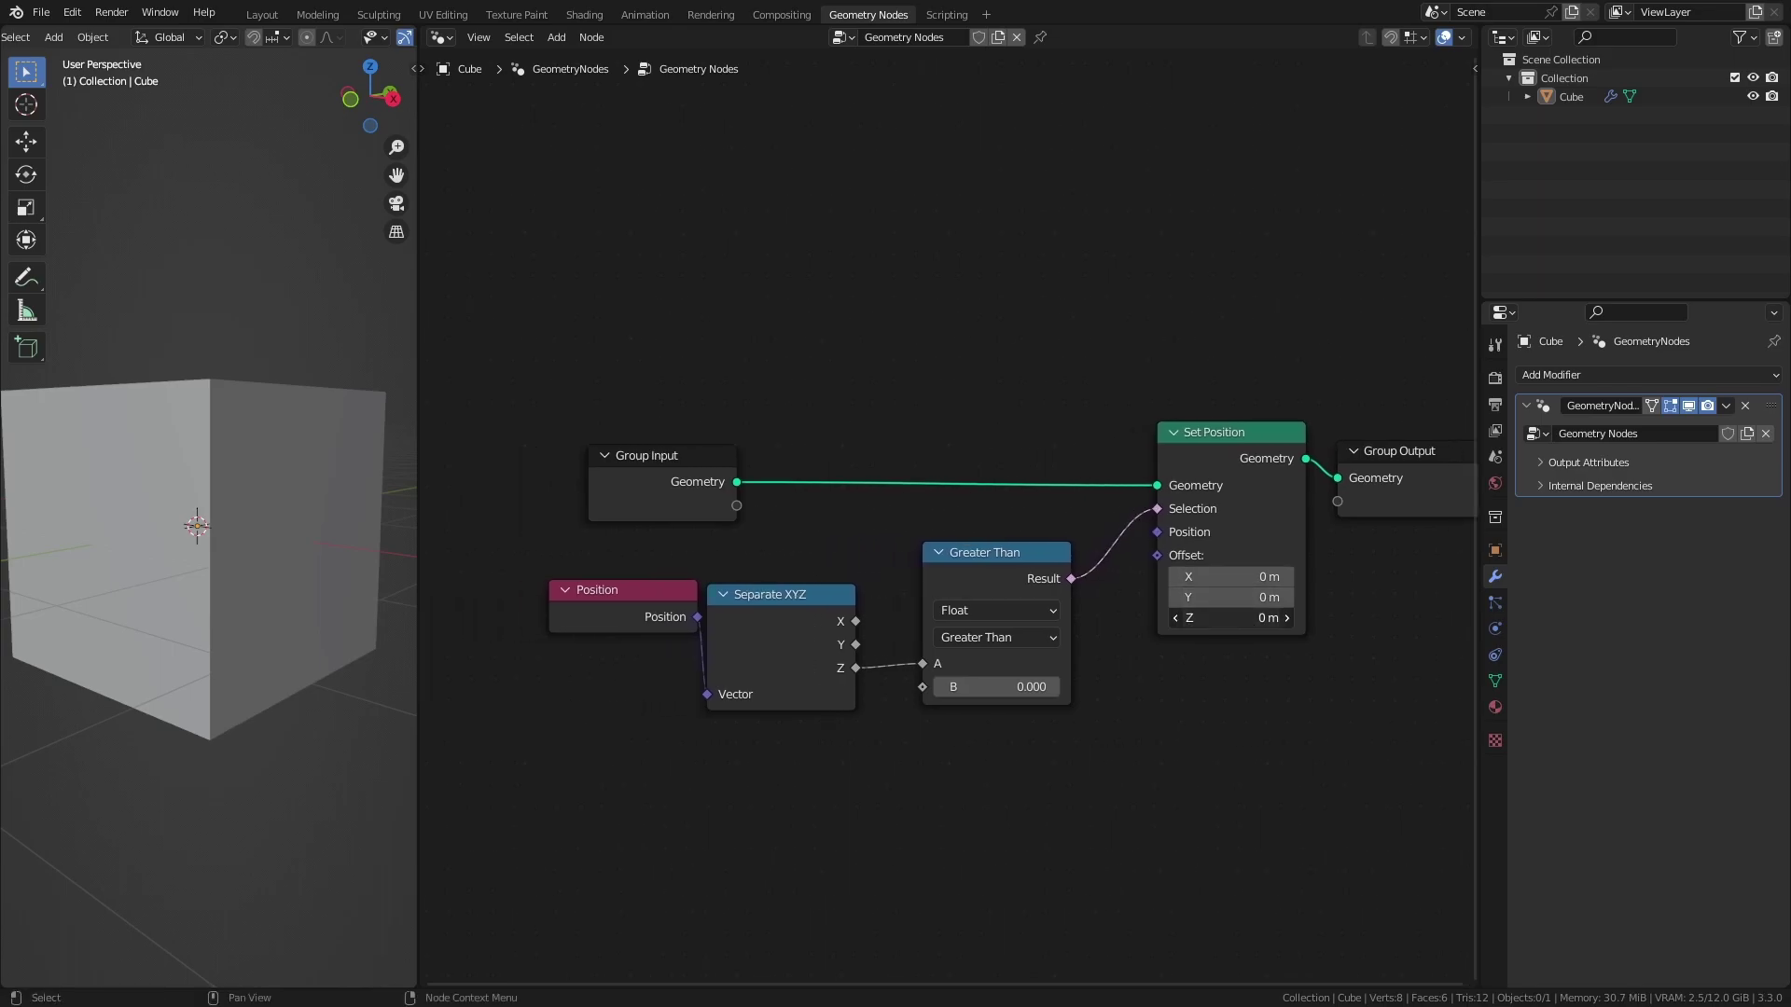
mouse_move(1231, 617)
left_mouse_down()
mouse_move(1287, 617)
mouse_move(1194, 617)
mouse_move(1231, 618)
left_mouse_up()
scroll(376, 507, "down", 2)
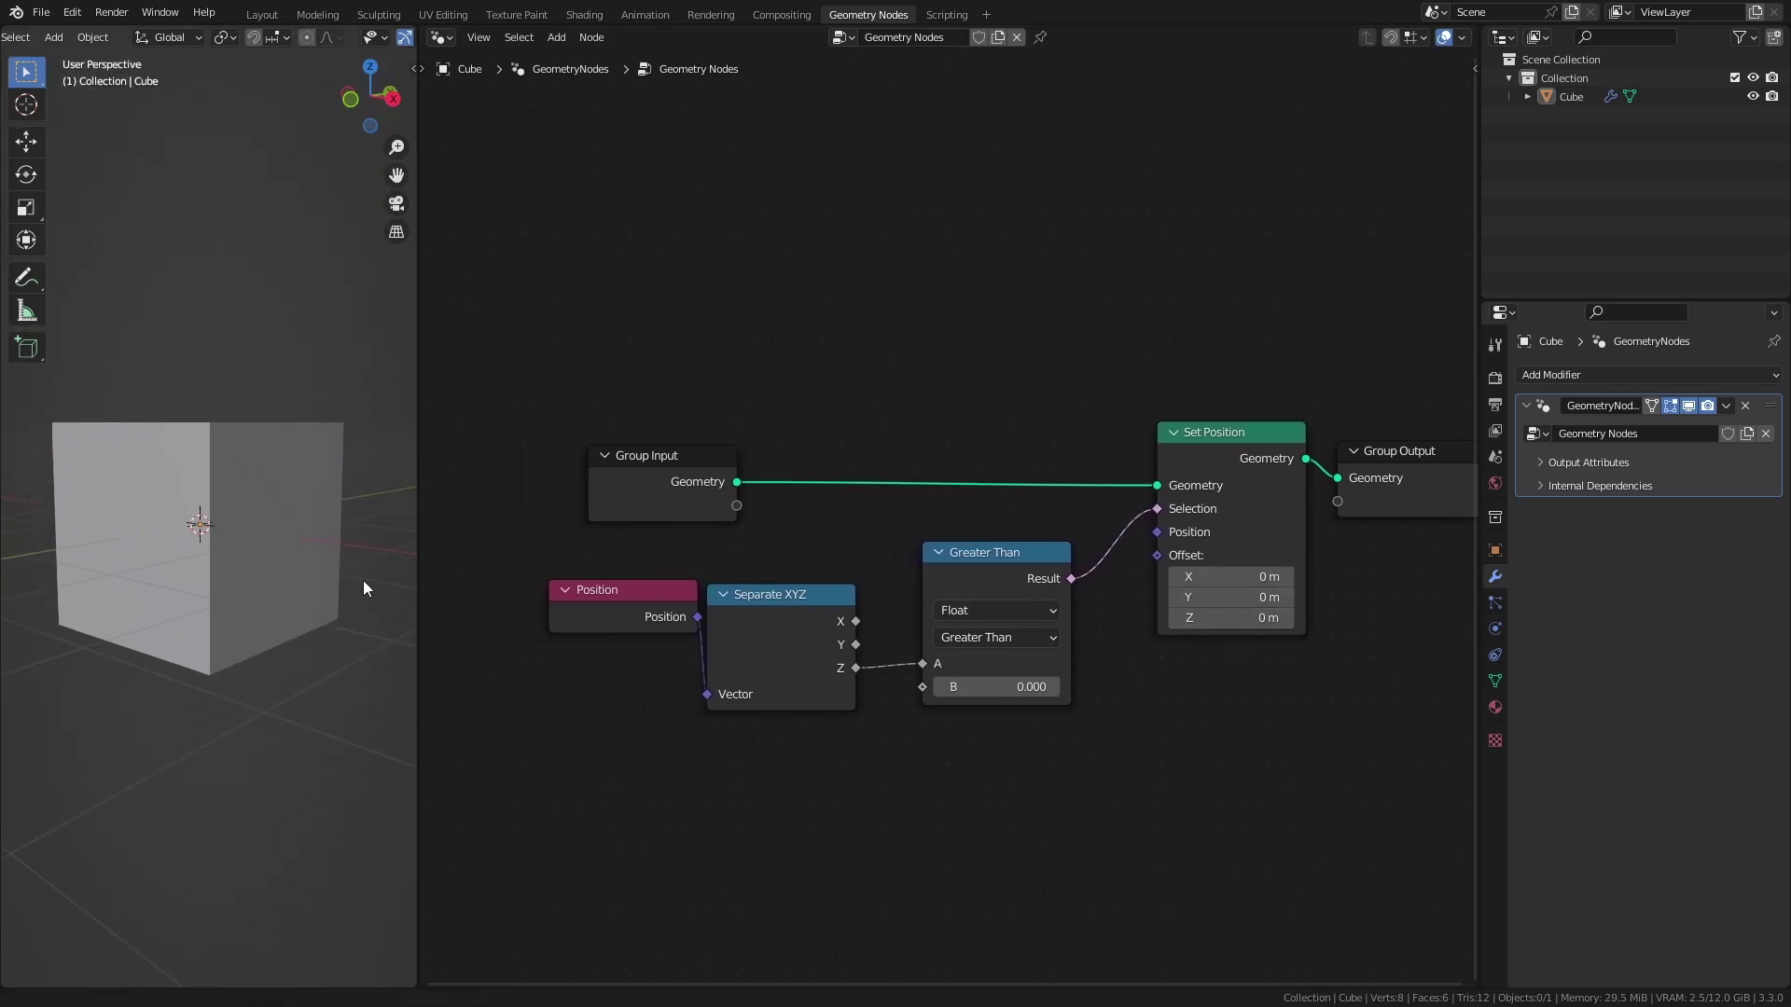
middle_click_drag(363, 587, 349, 591)
left_click_drag(1231, 597, 1175, 596)
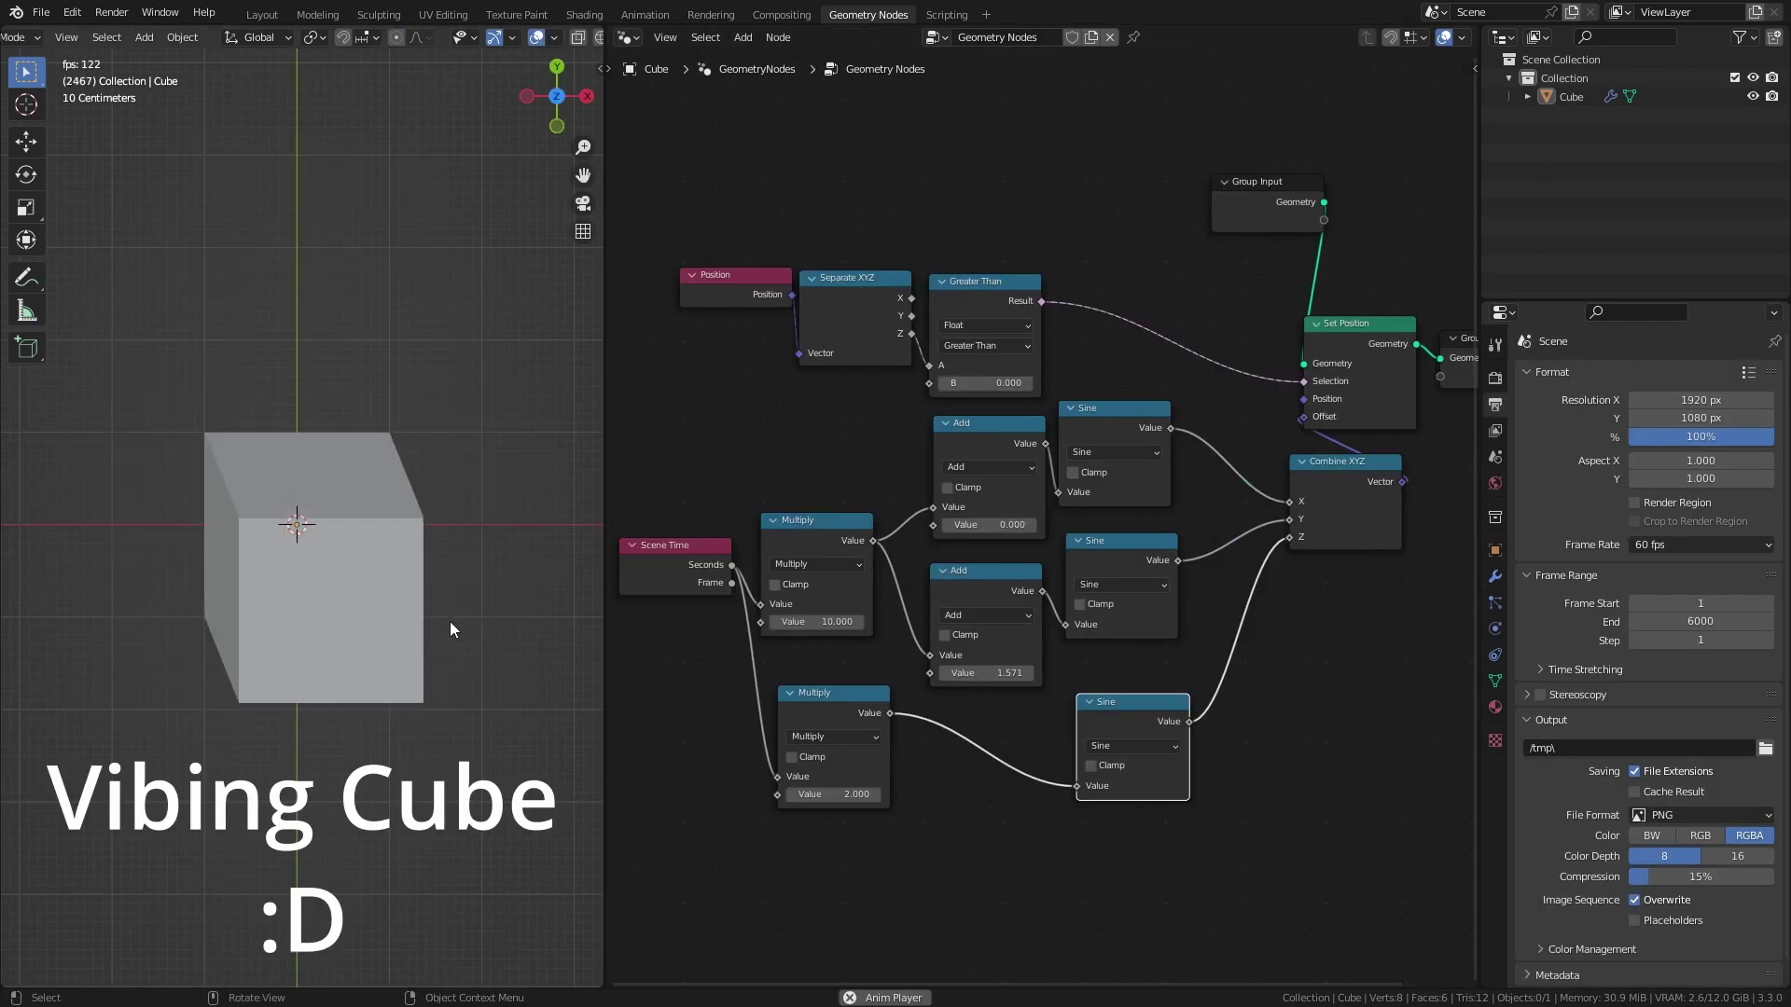
Step: Orbit the animated Vibing Cube into a perspective view
middle_click_drag(450, 621, 368, 447)
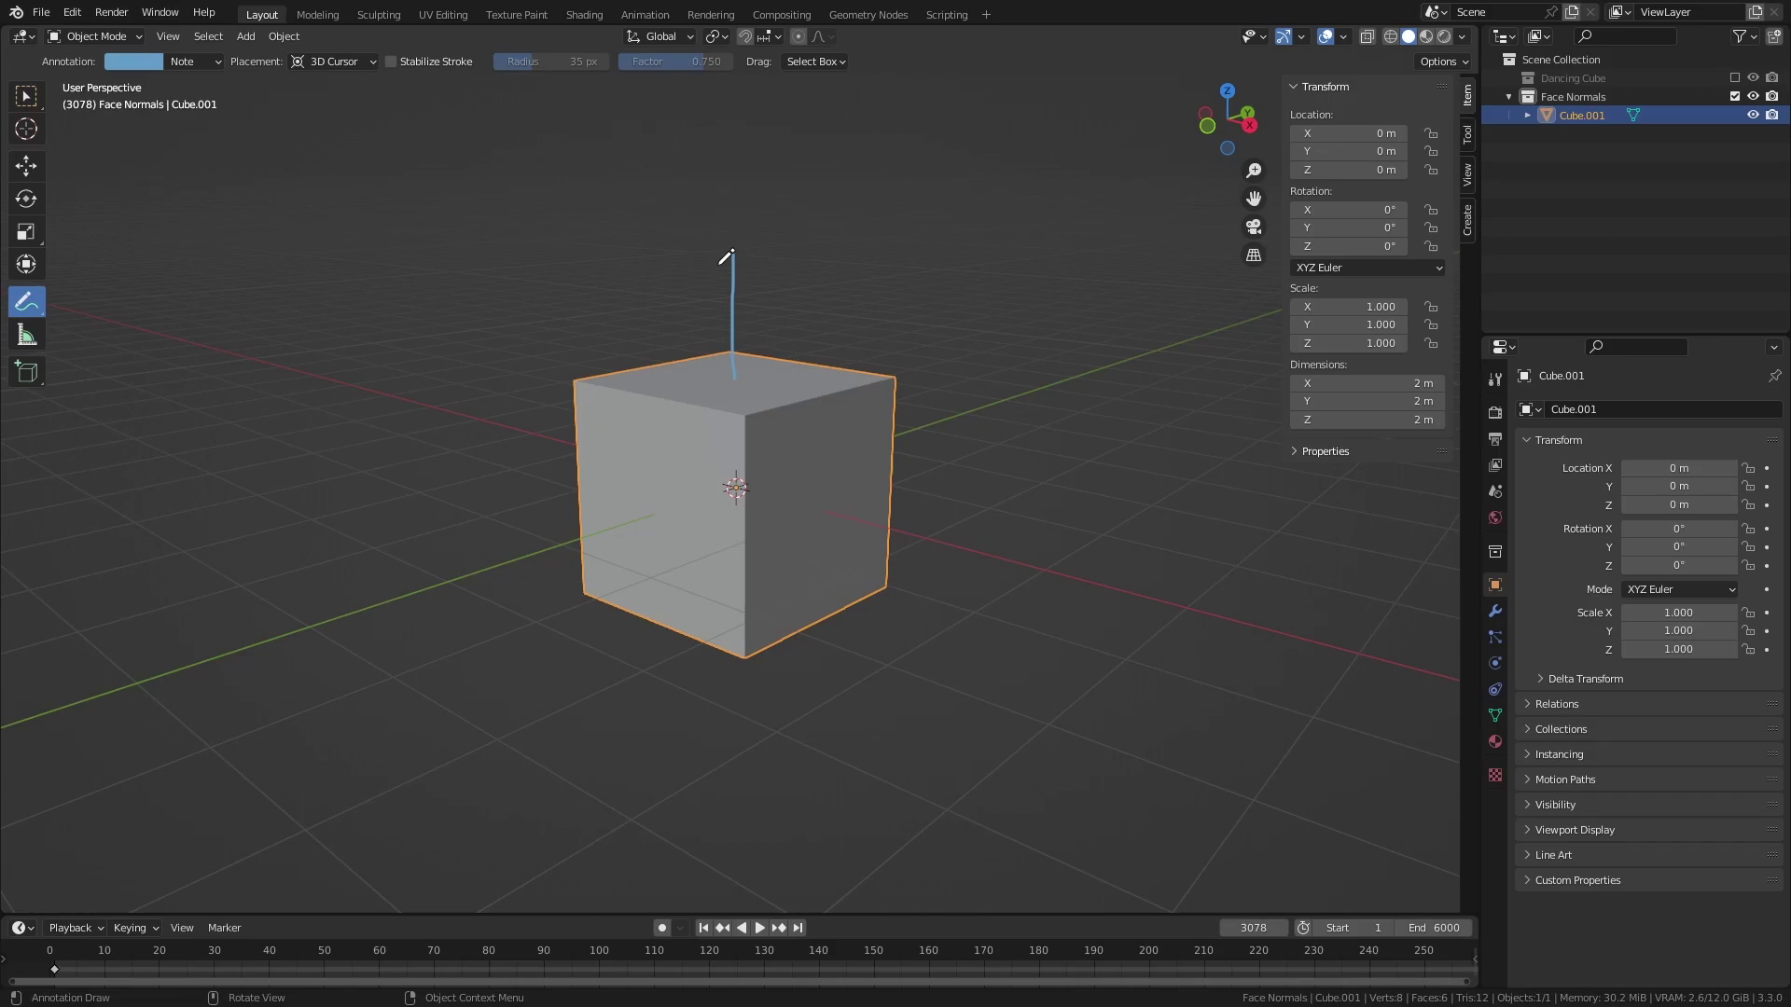
Step: Undo the stray arrowhead annotation and orbit to show the cube's top face
key("ctrl+z")
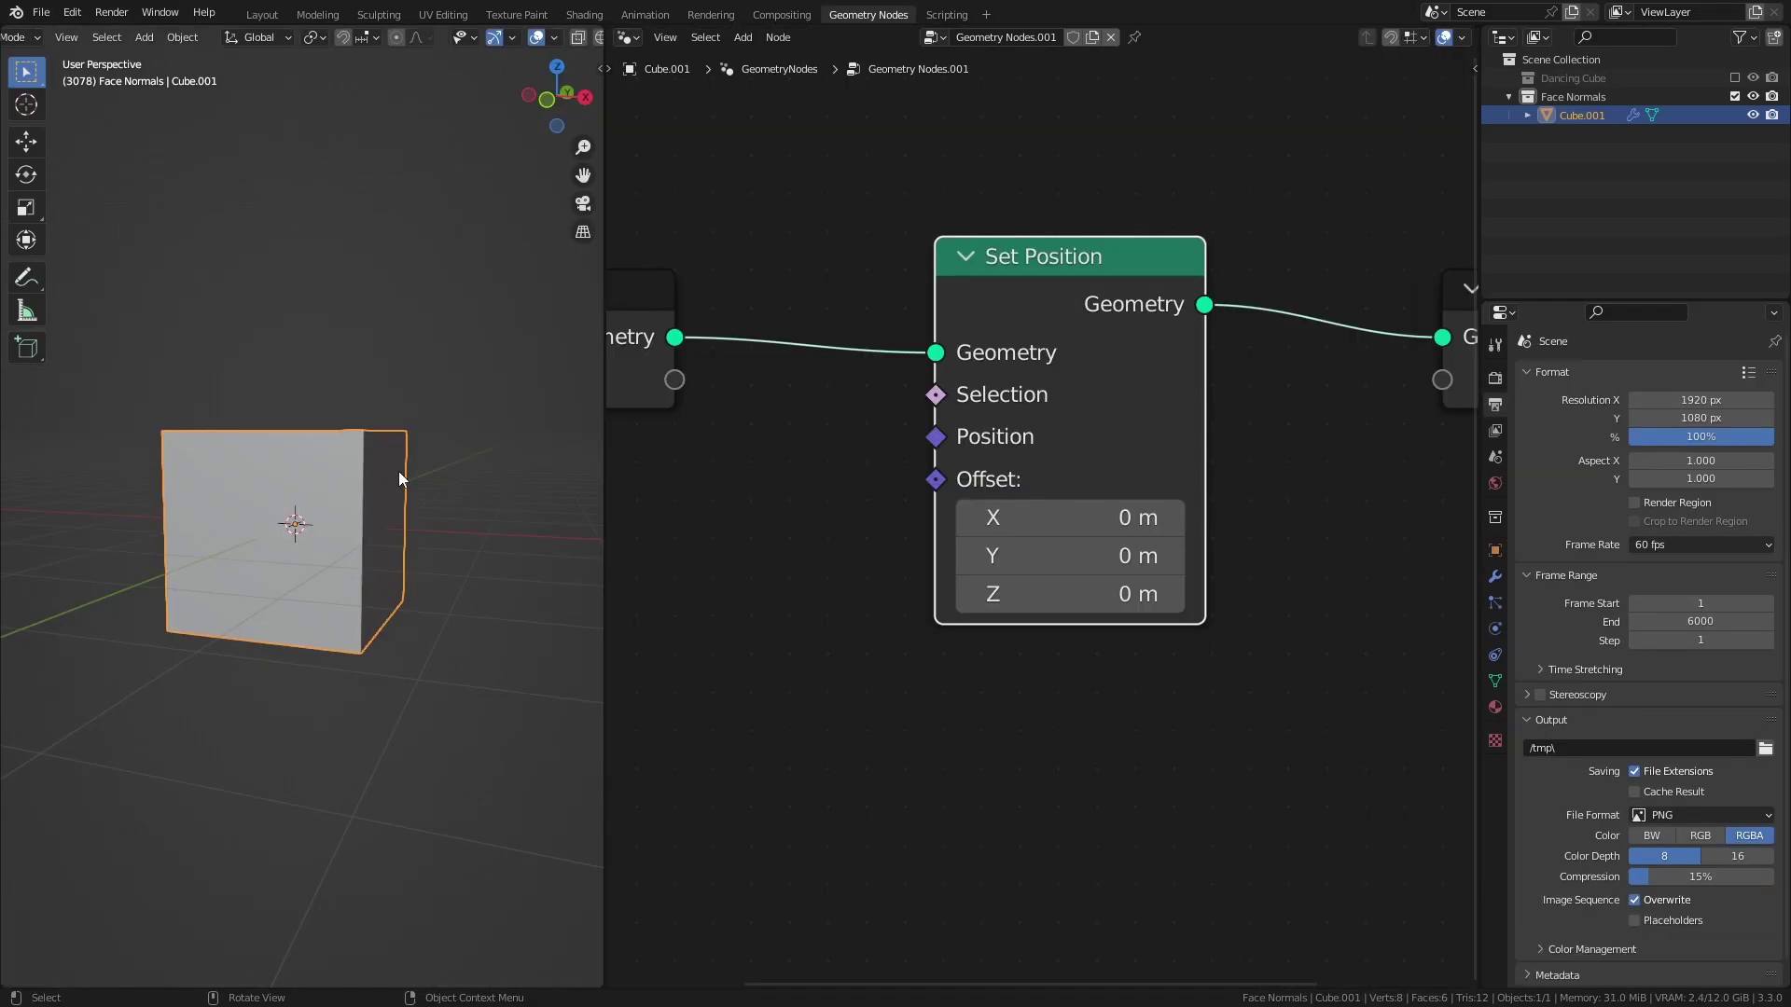
middle_click_drag(399, 479, 340, 498)
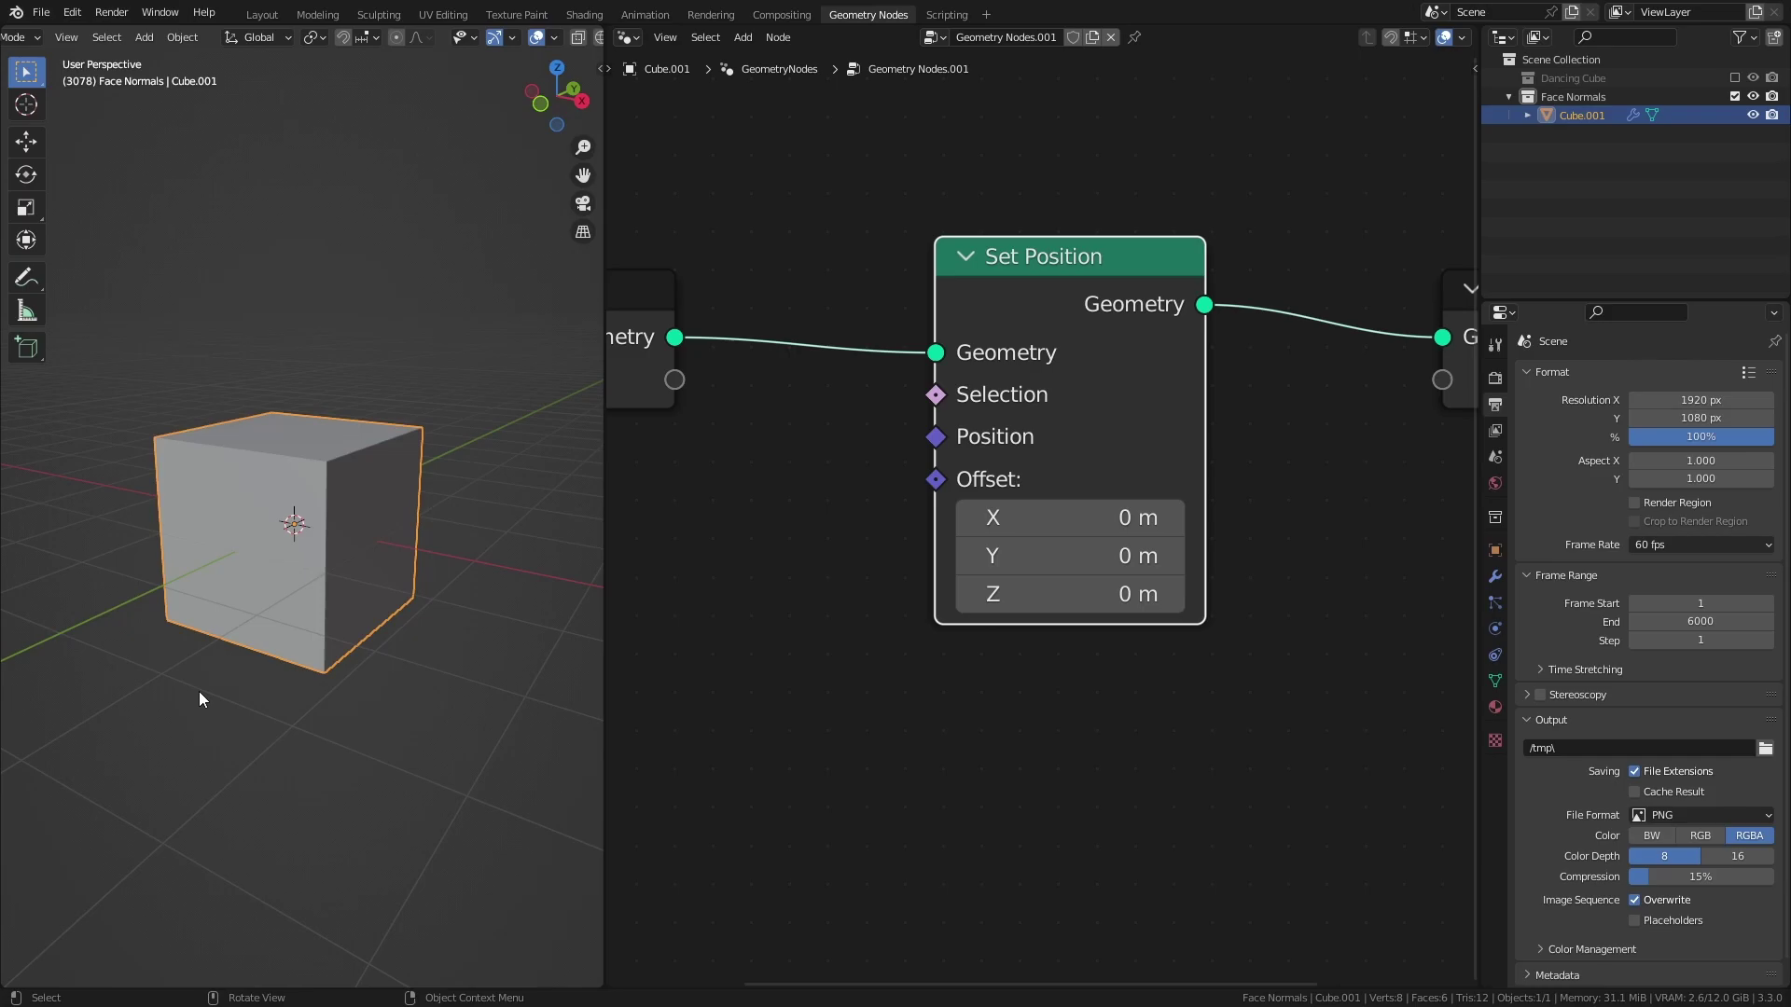
Step: Add a Vector node and link it into Set Position's Position, then its Offset
middle_click_drag(651, 634, 887, 628)
key("shift+a")
left_click(1095, 794)
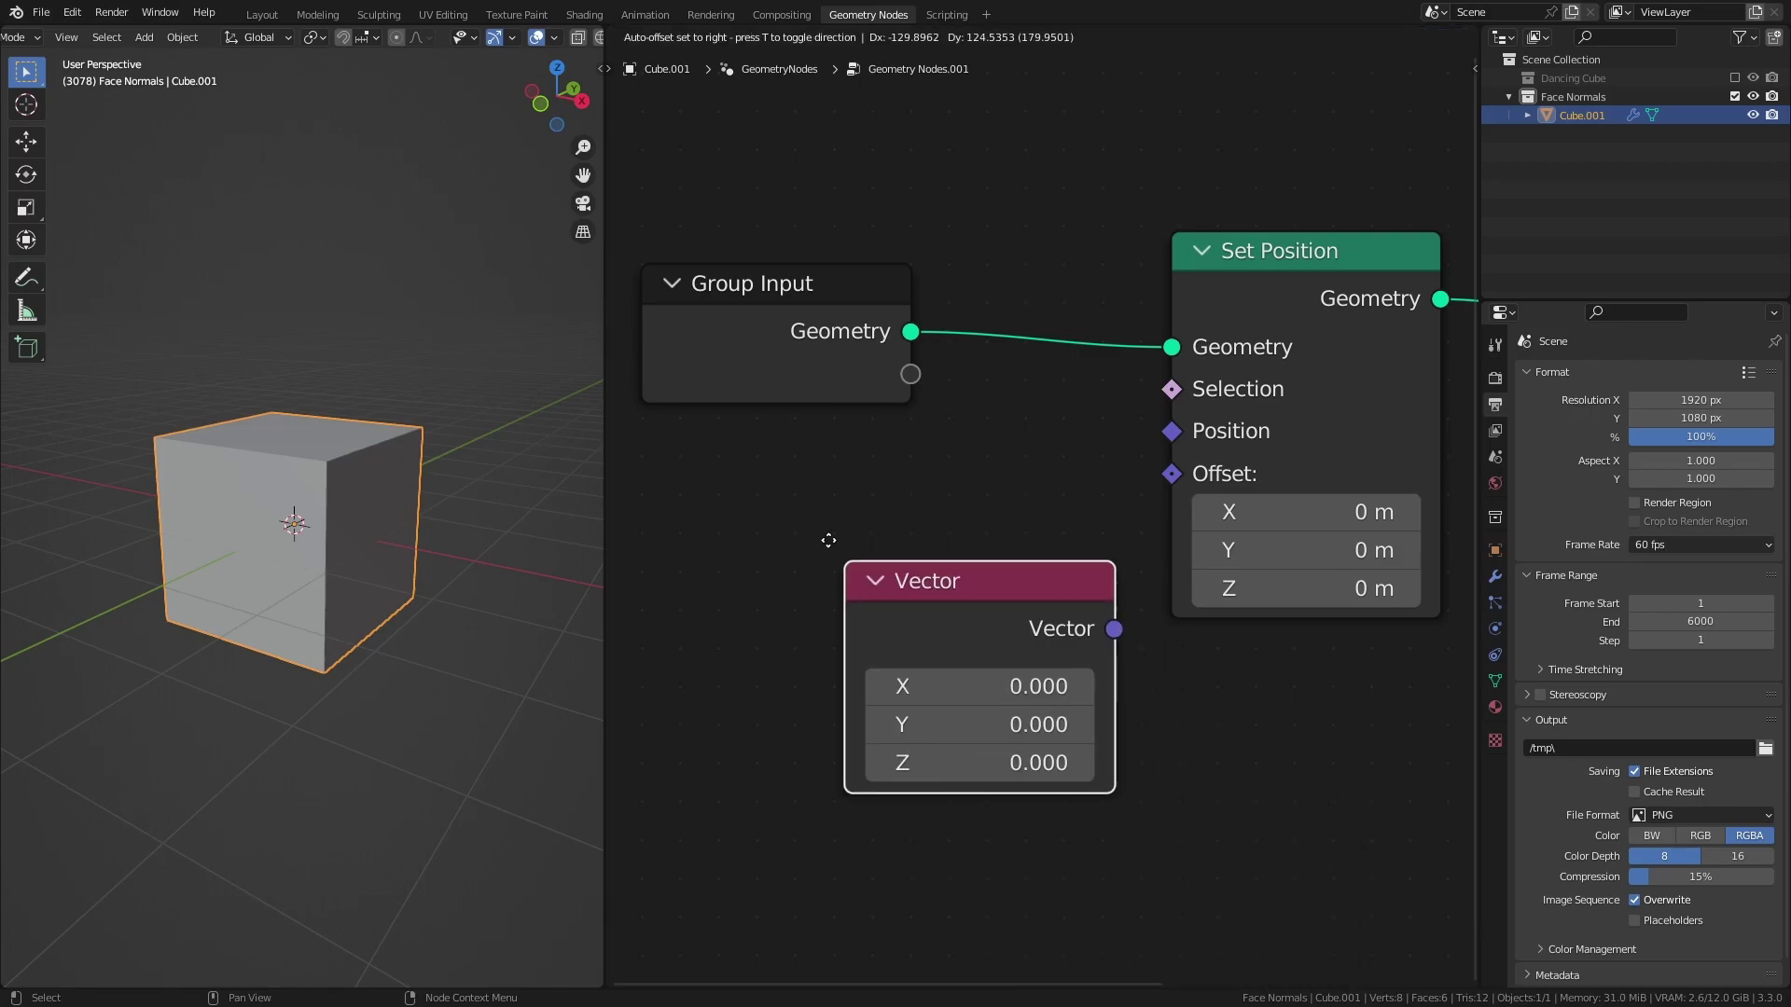
left_click(695, 453)
left_click_drag(950, 507, 1171, 430)
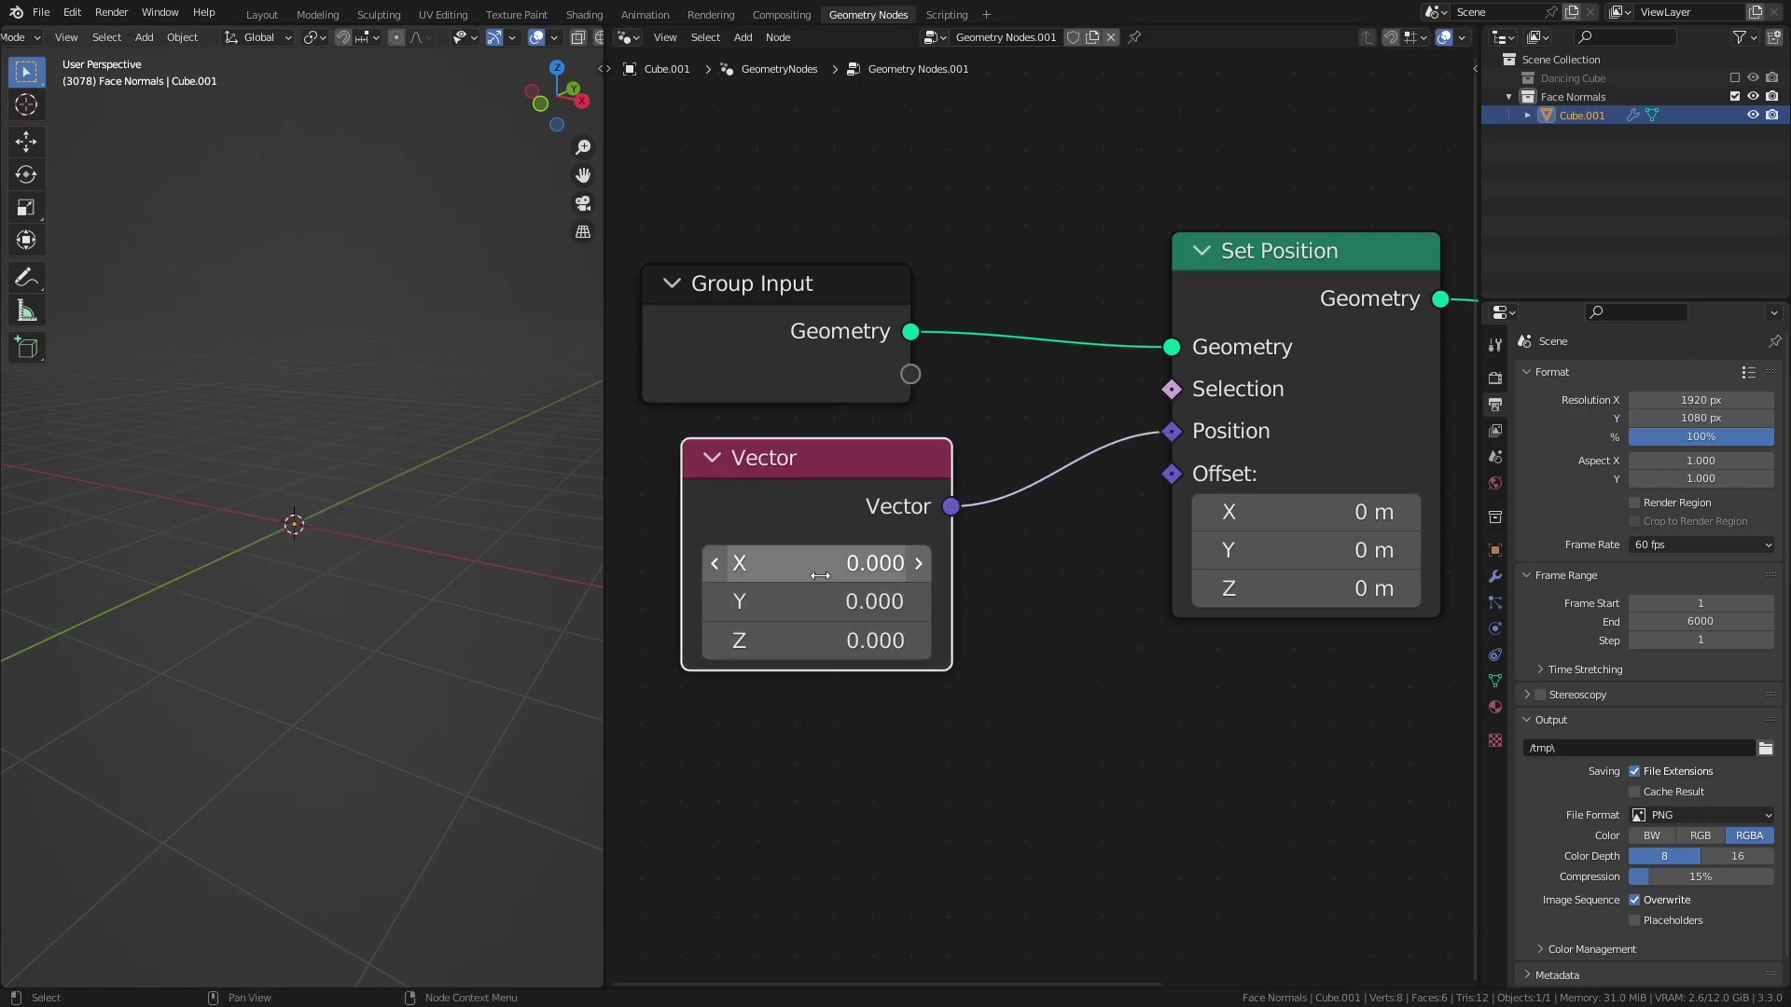
left_click(26, 277)
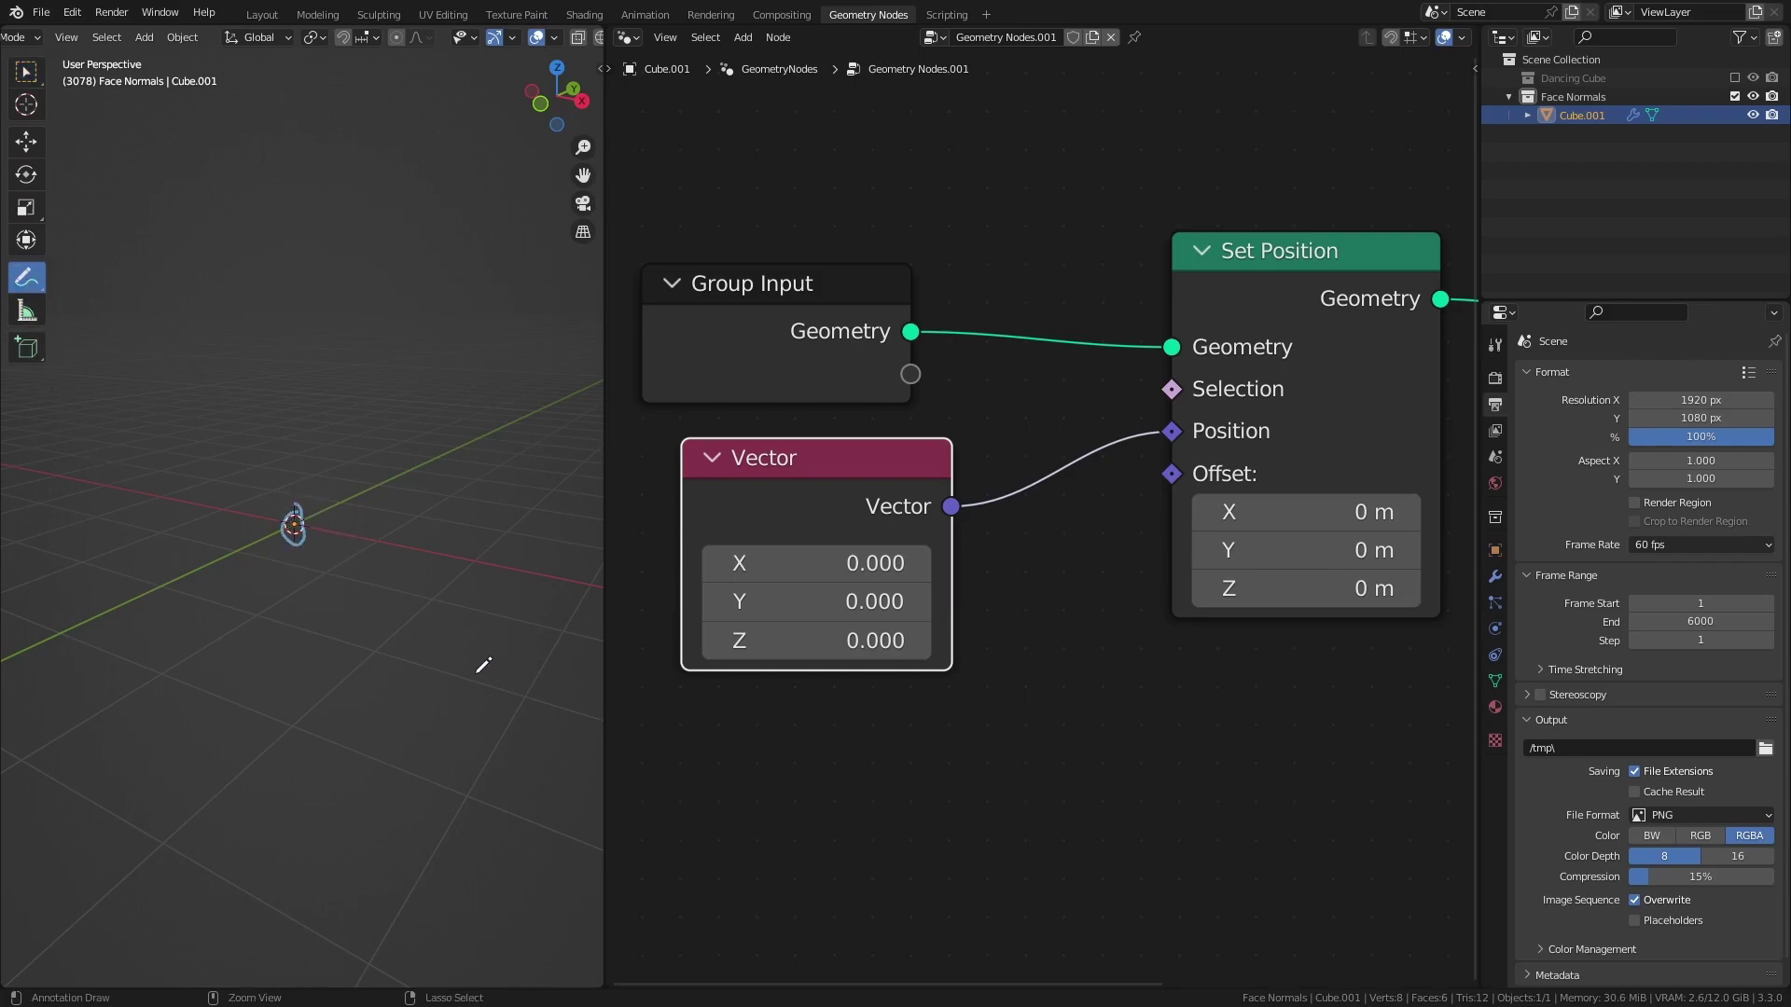
left_click_drag(1172, 431, 1172, 473)
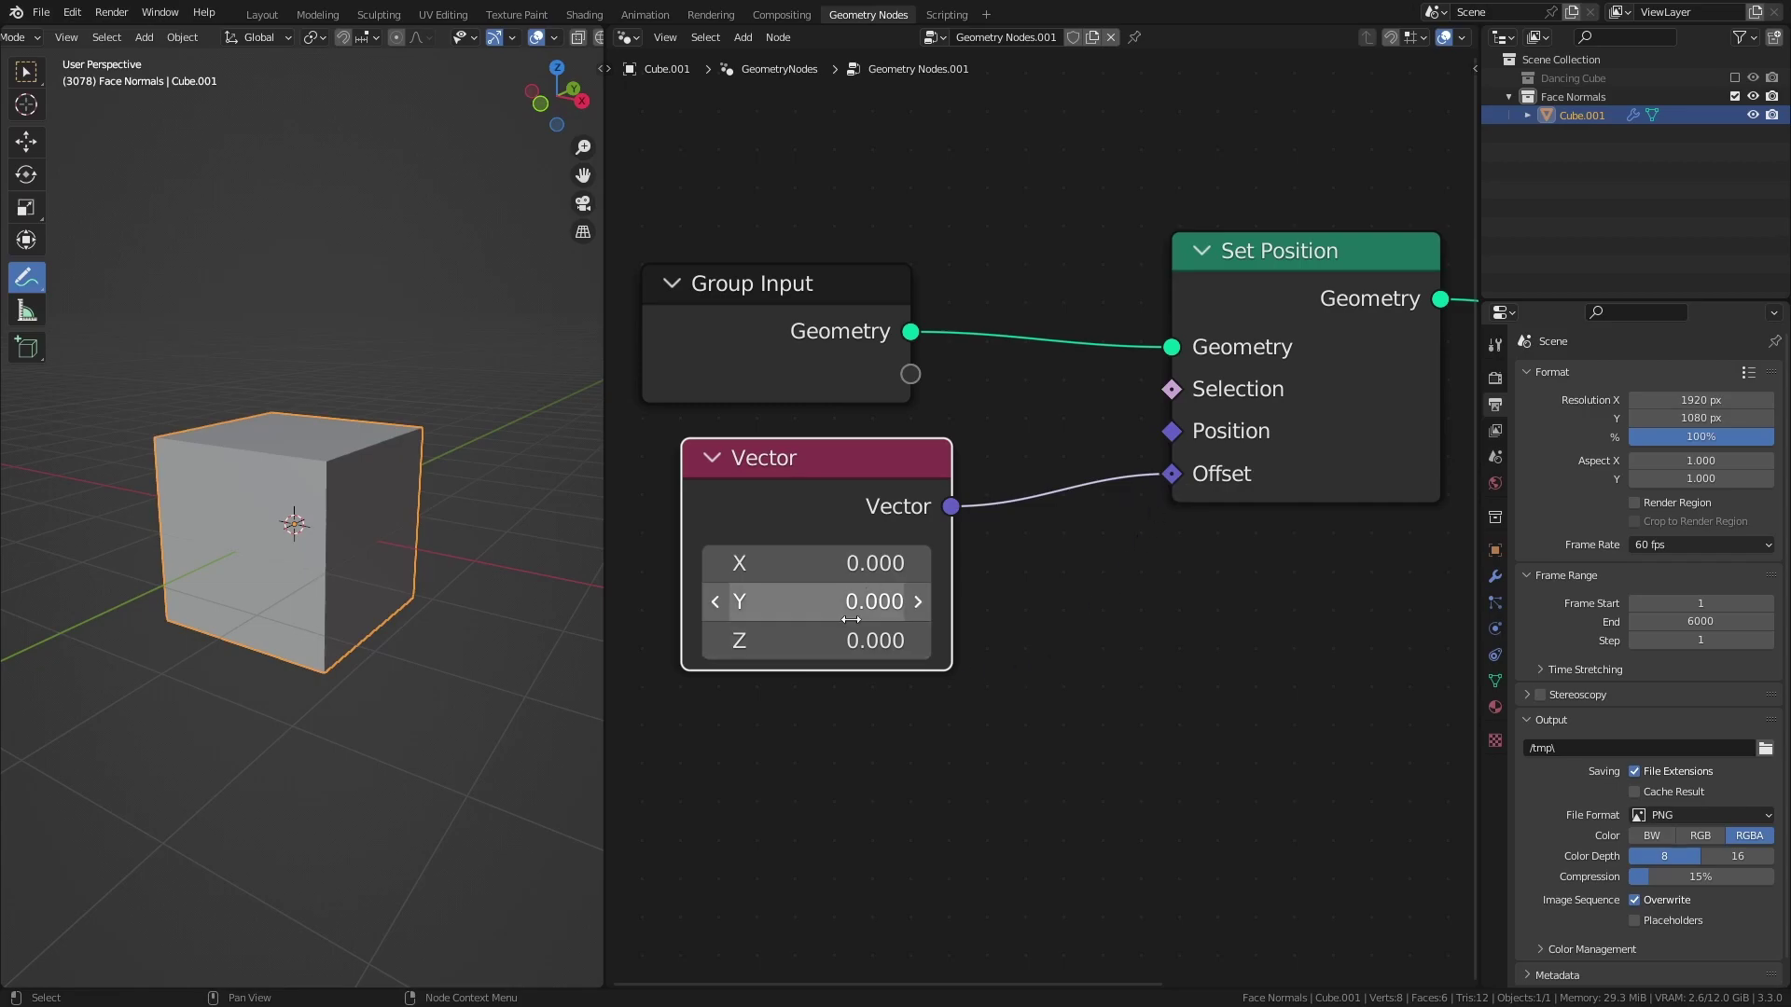
Step: Drag the vector's X, Y and Z values to move the cube, resetting each to zero
left_click_drag(812, 602, 839, 563)
key("ctrl+z")
key("BackSpace")
left_click_drag(820, 640, 774, 640)
key("BackSpace")
left_click_drag(821, 564, 812, 640)
key("Escape")
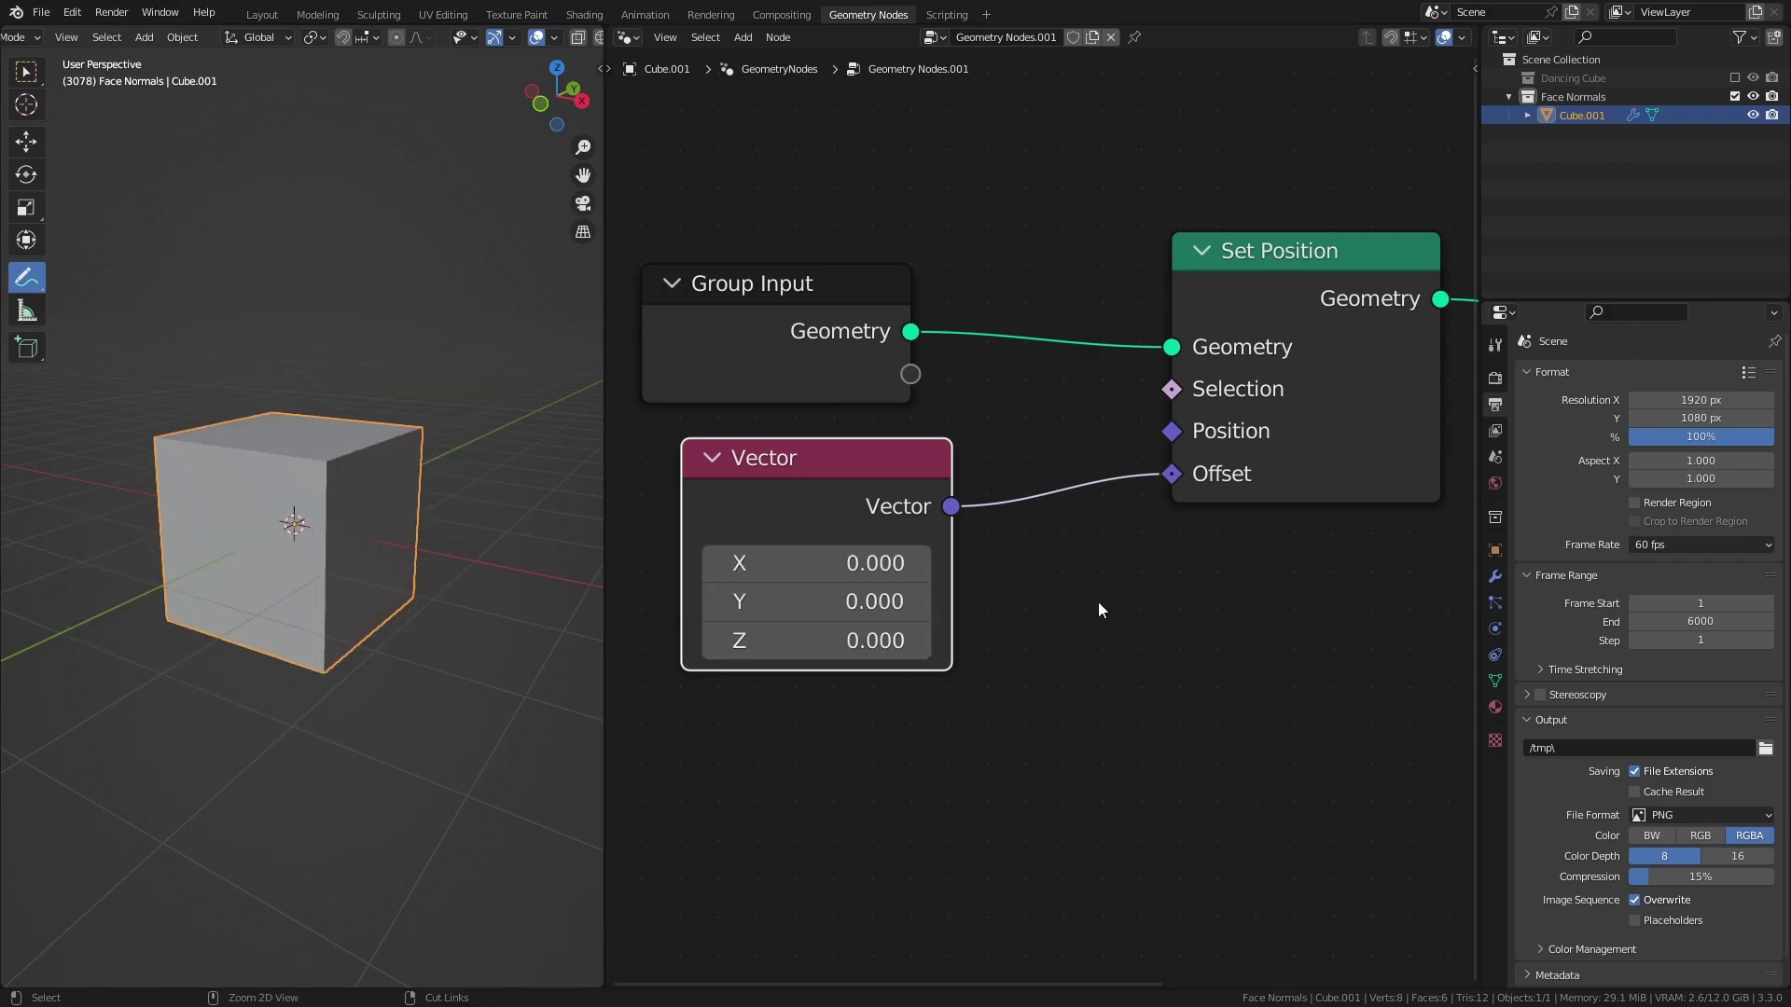
Step: Add a Normal node and offset the subdivided cube's points along their normals
left_click(1098, 899)
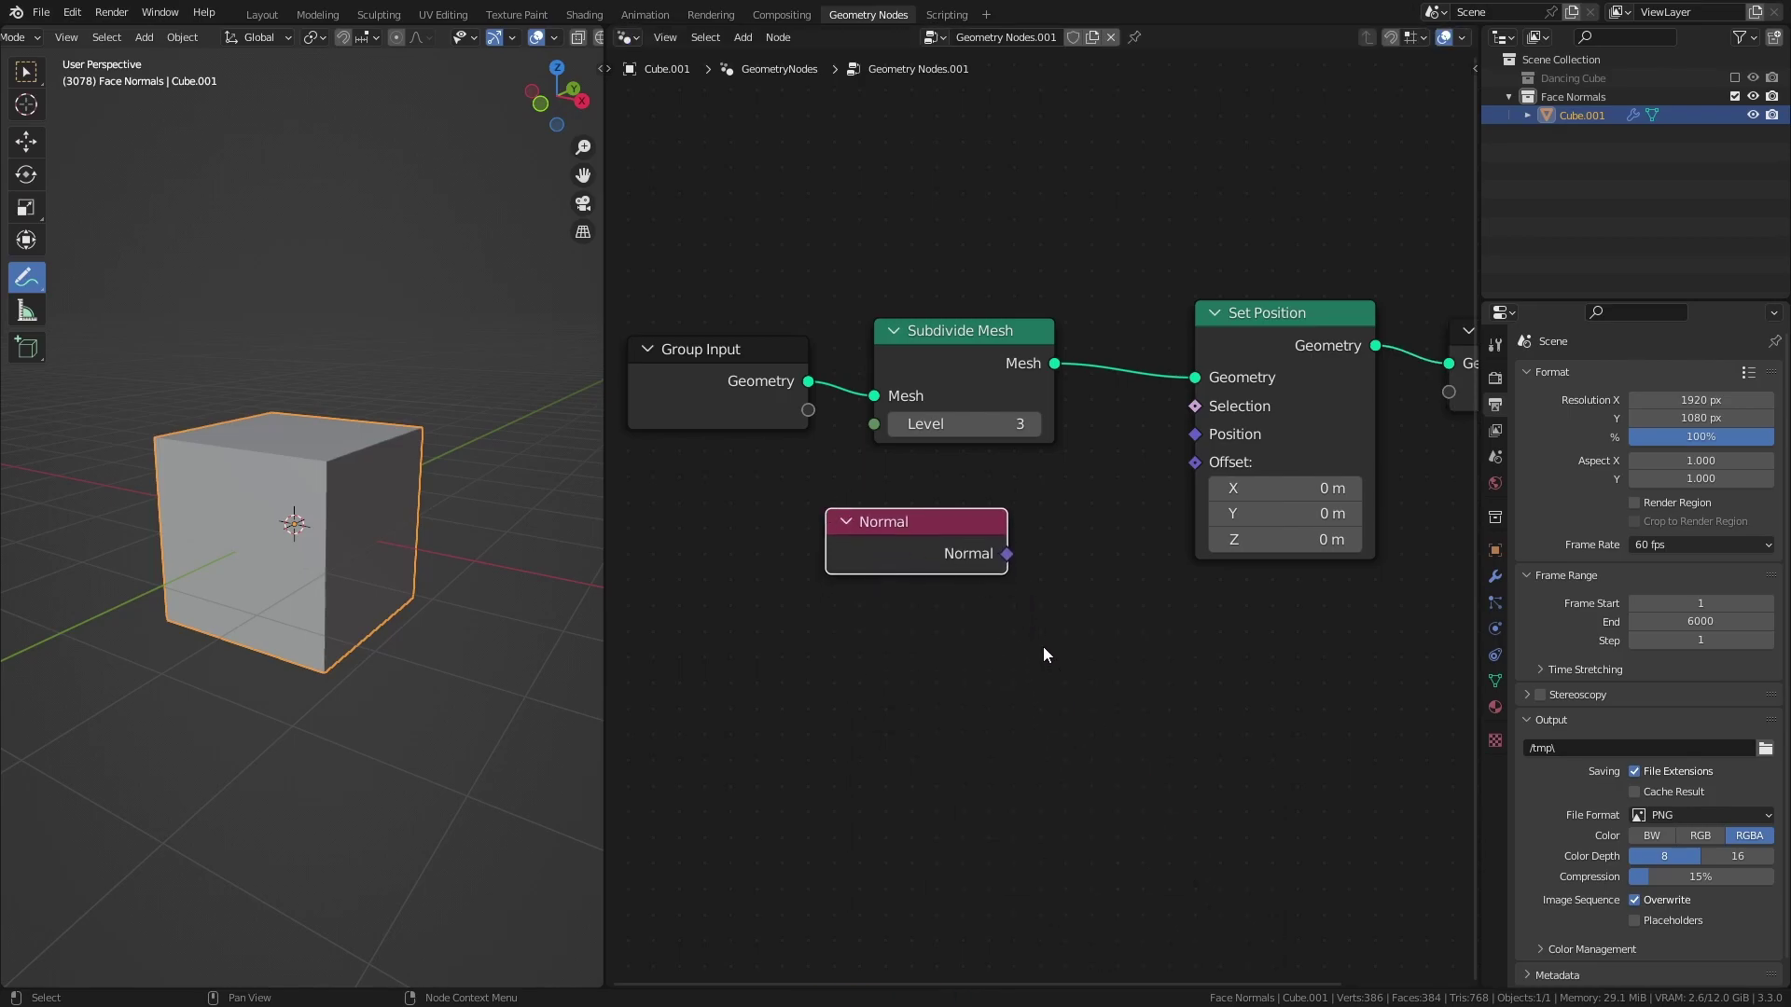
left_click_drag(989, 559, 1195, 462)
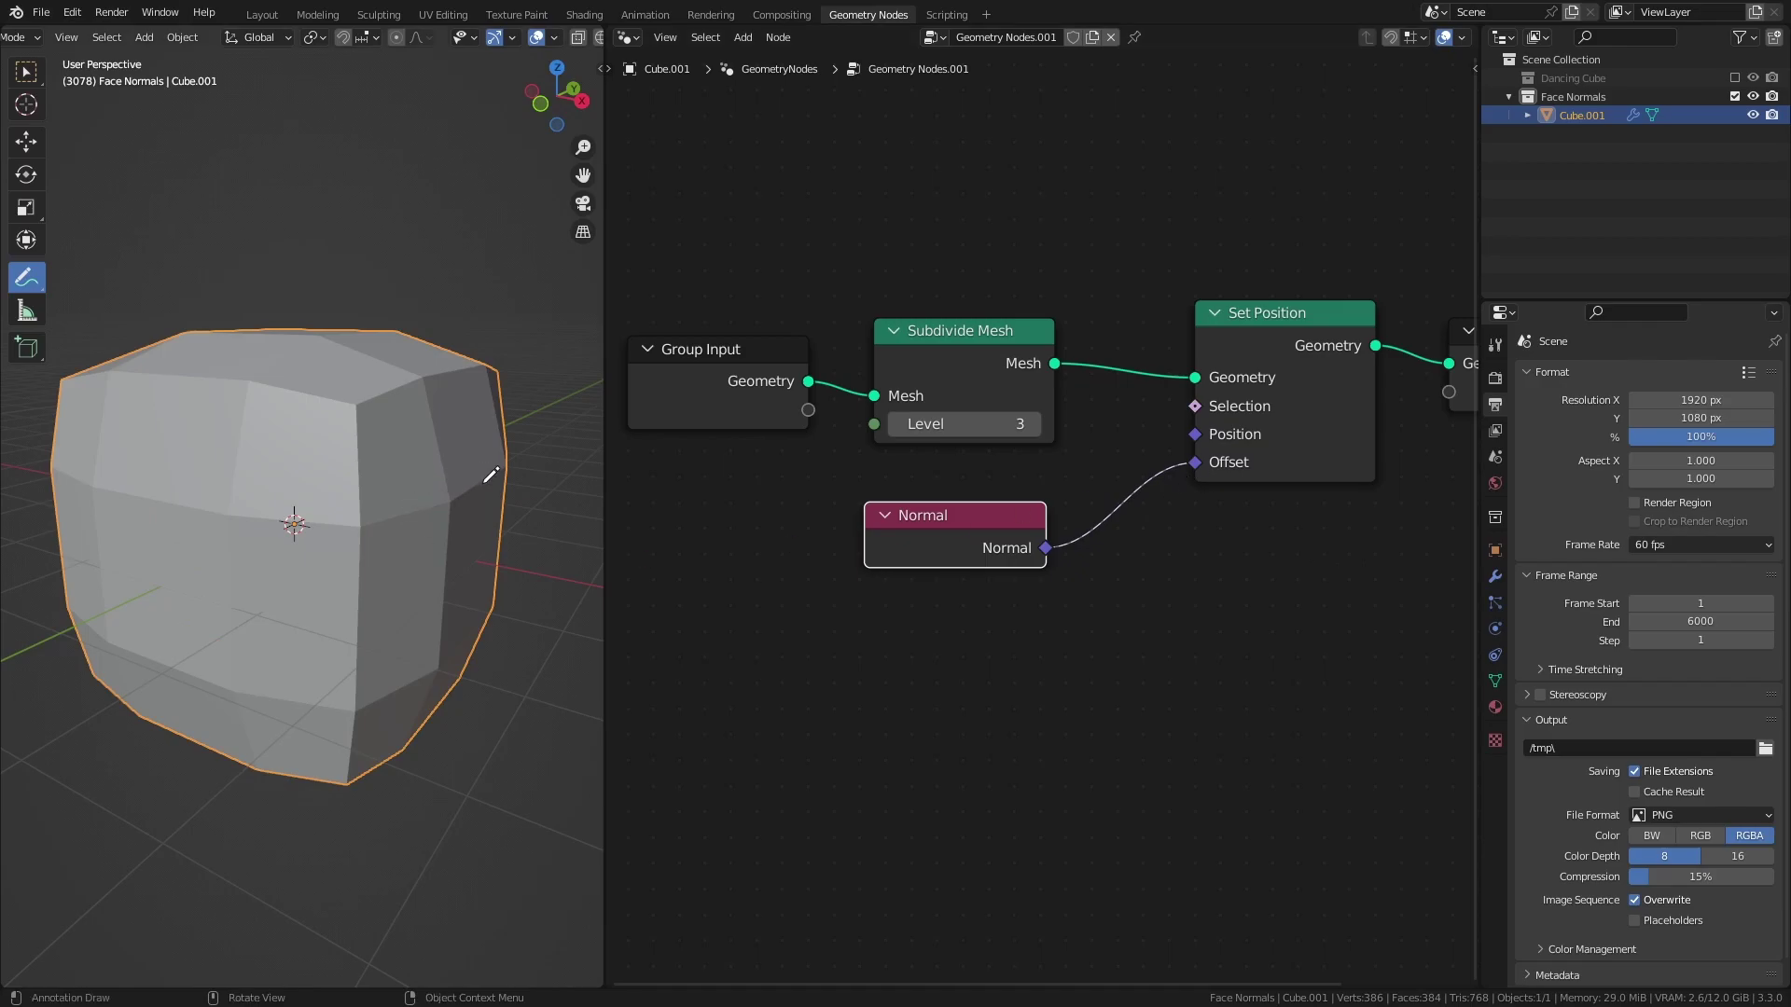
middle_click_drag(523, 432, 447, 518)
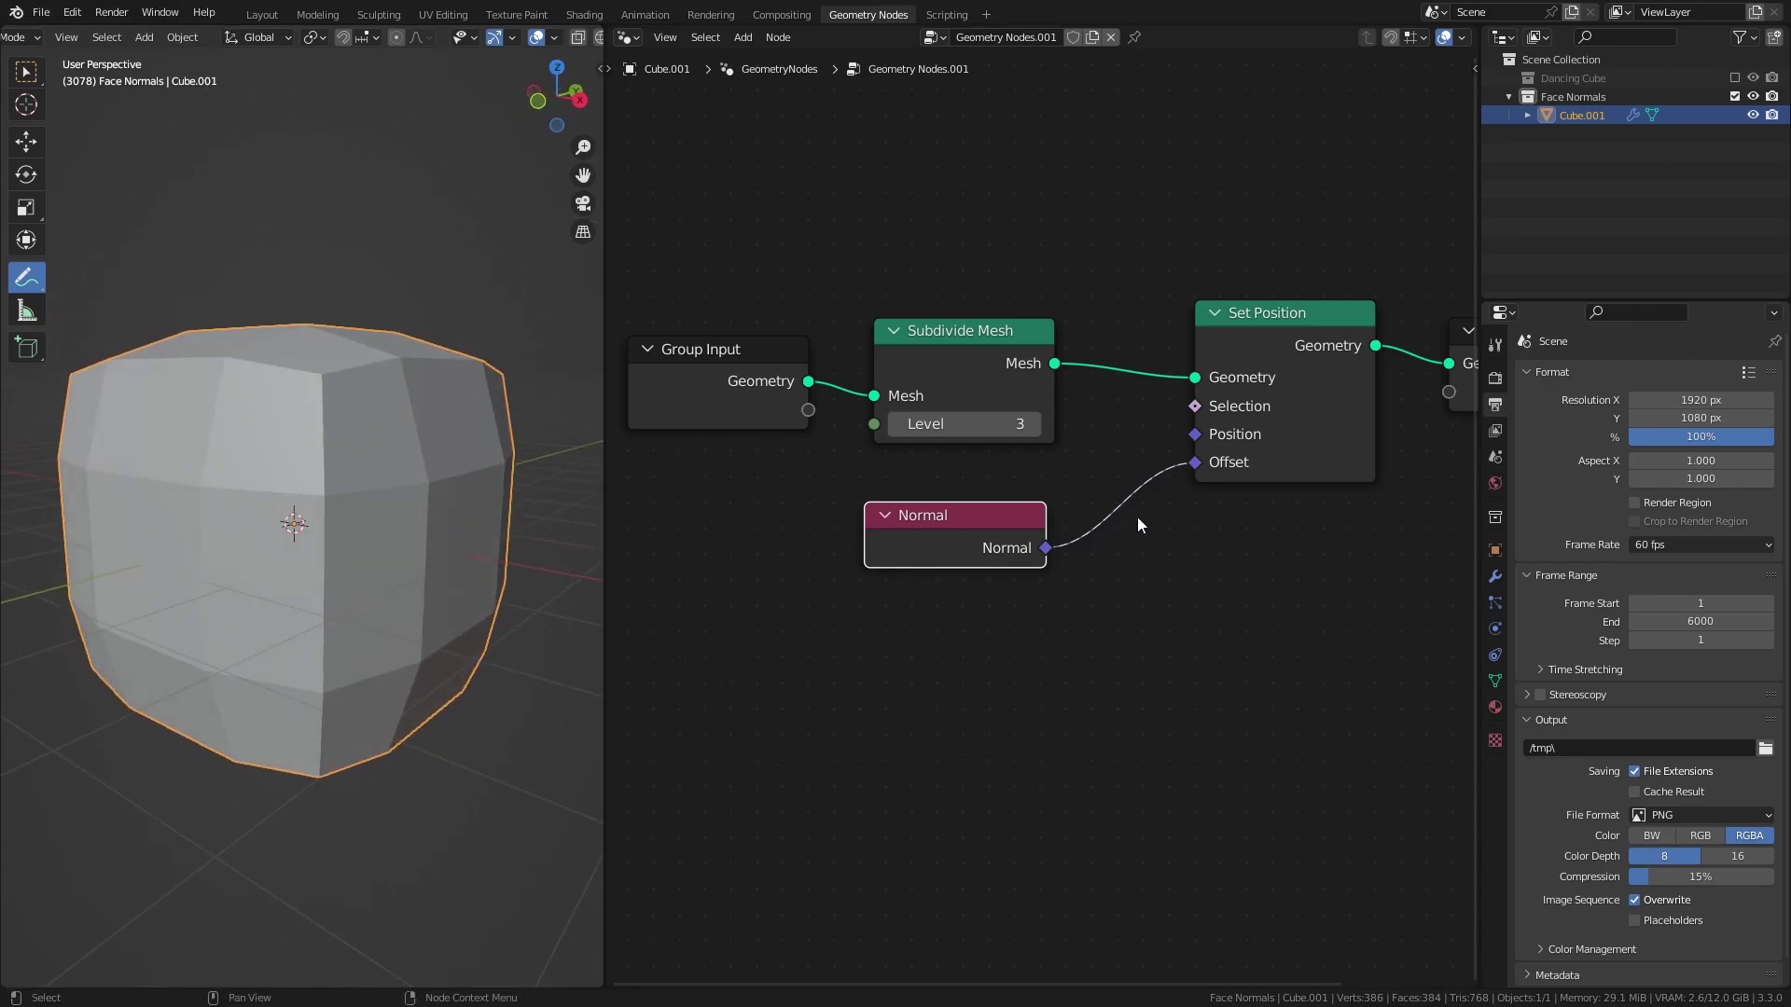
Step: Move the Normal link to Set Position's Position, shrinking the cube into a blob
left_click_drag(1195, 464, 1079, 487)
left_click_drag(1198, 438, 1195, 435)
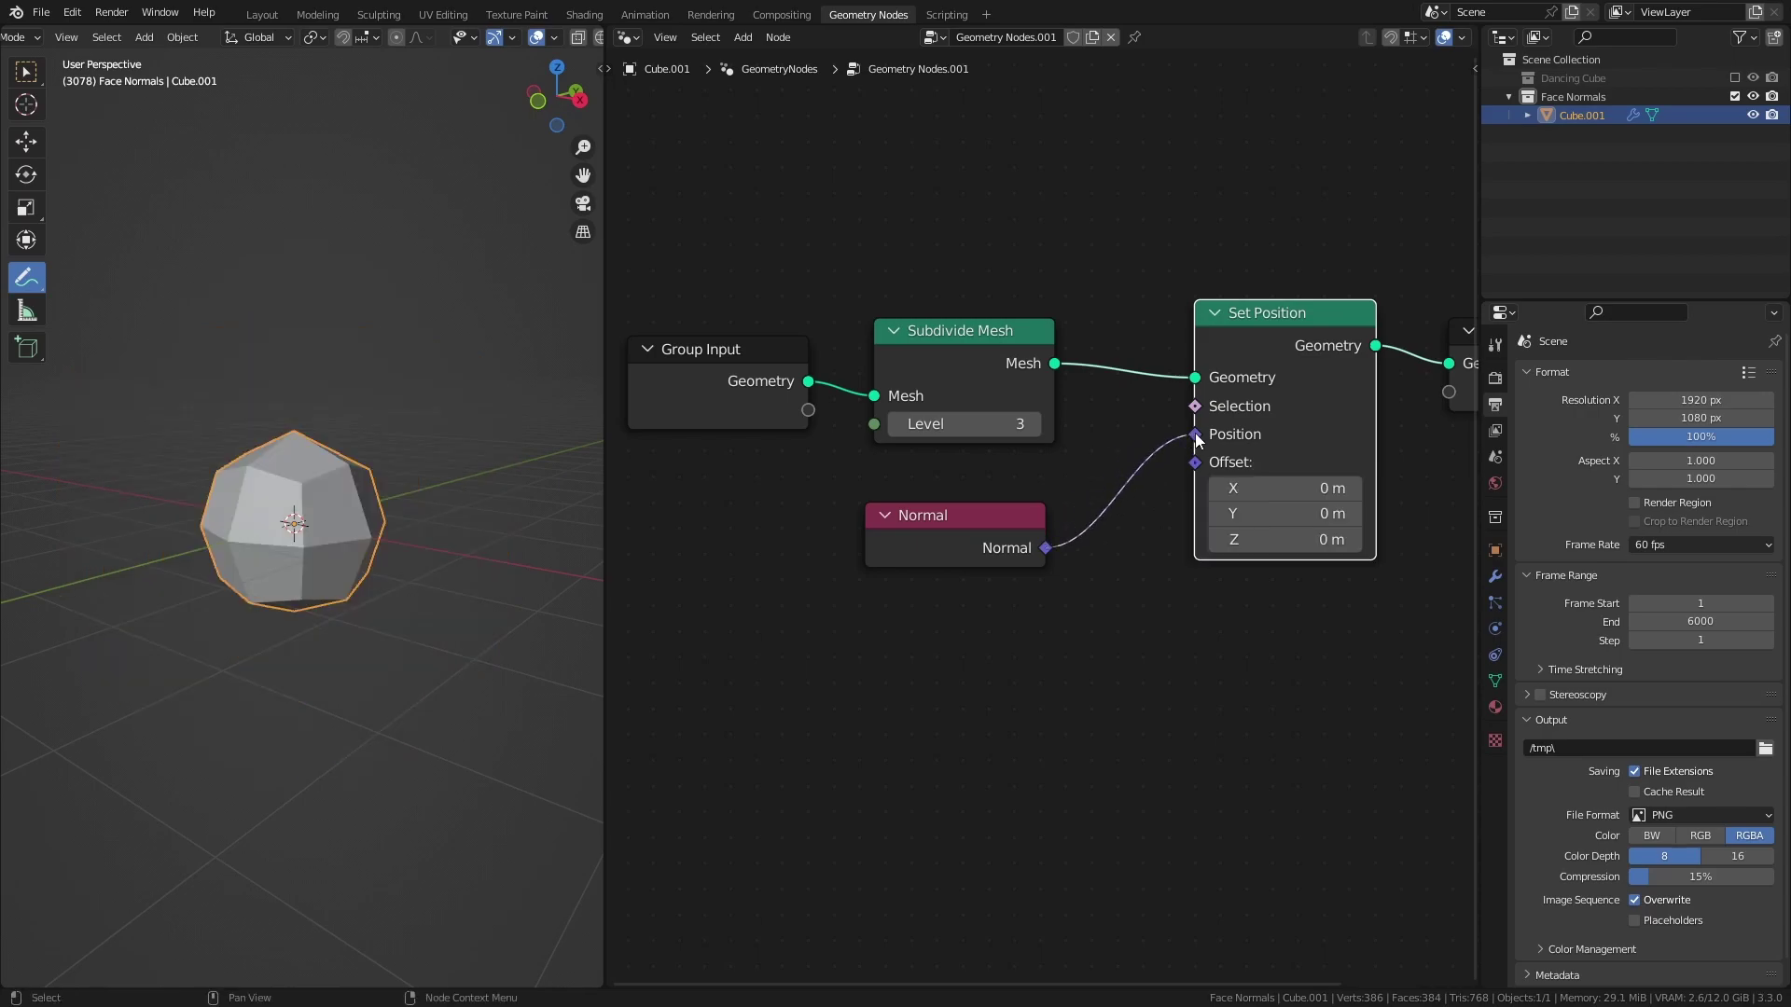
middle_click_drag(354, 559, 224, 438)
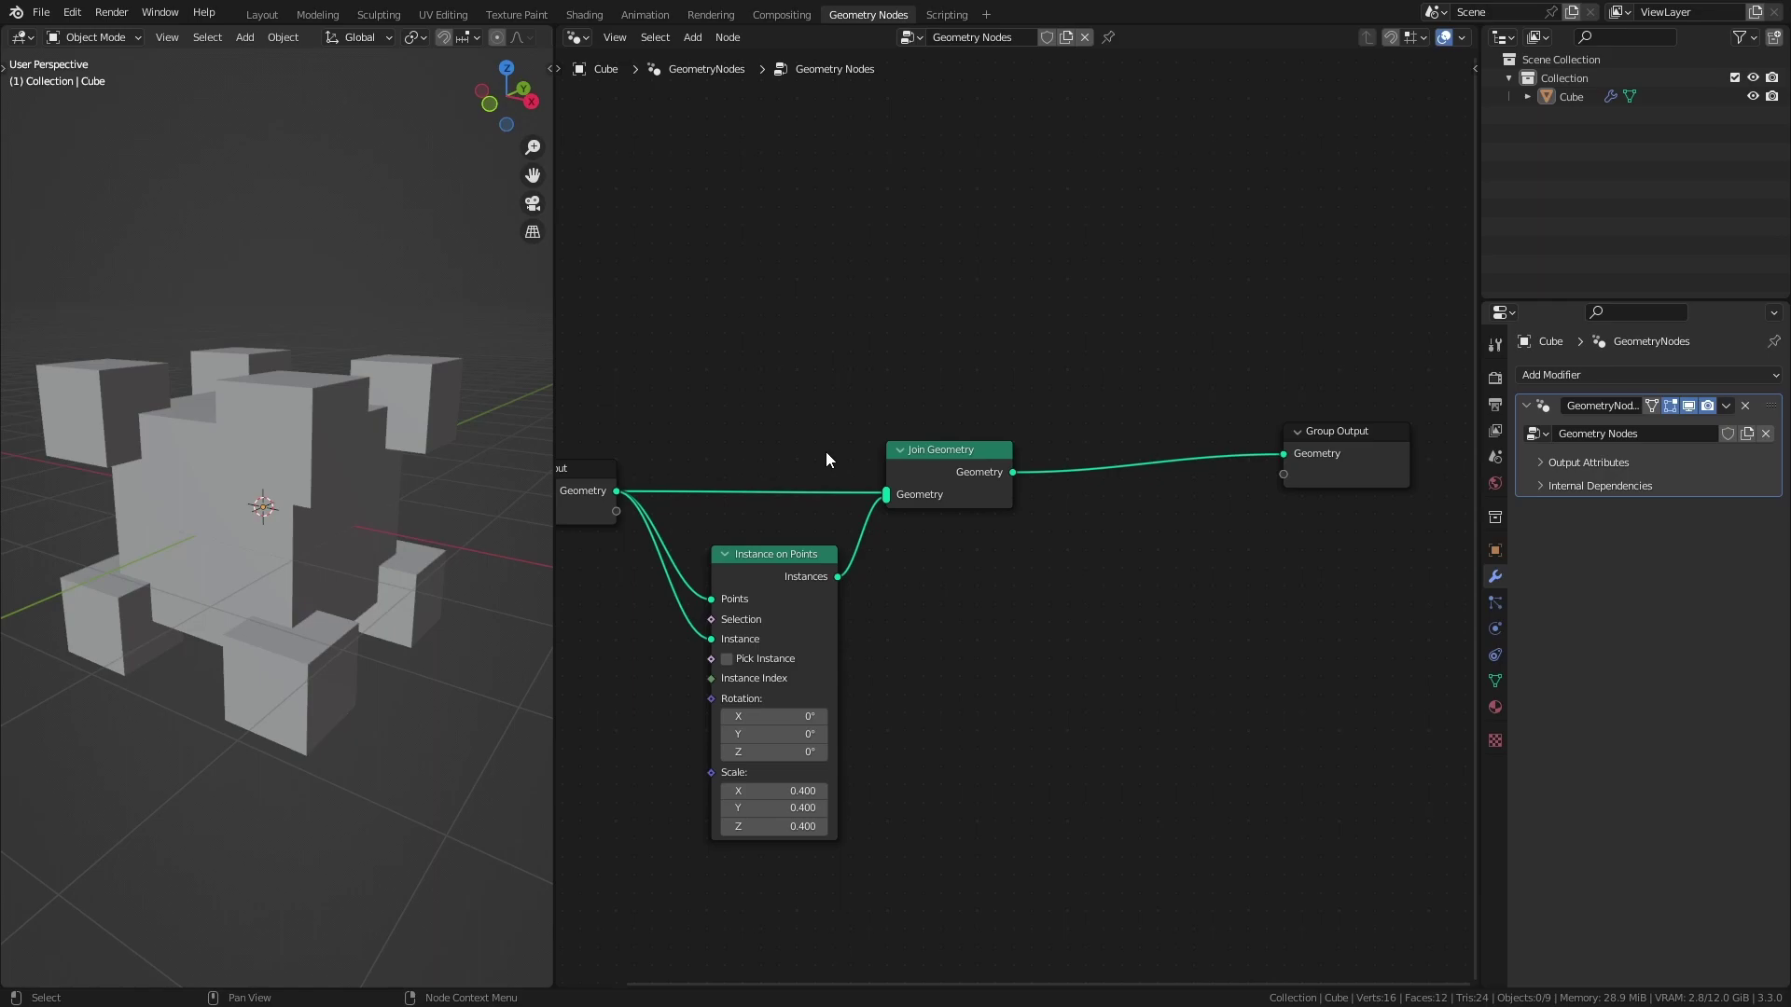
Step: Make room before Group Output and duplicate the Join Geometry and Instance on Points nodes
middle_click_drag(1035, 392, 1117, 384)
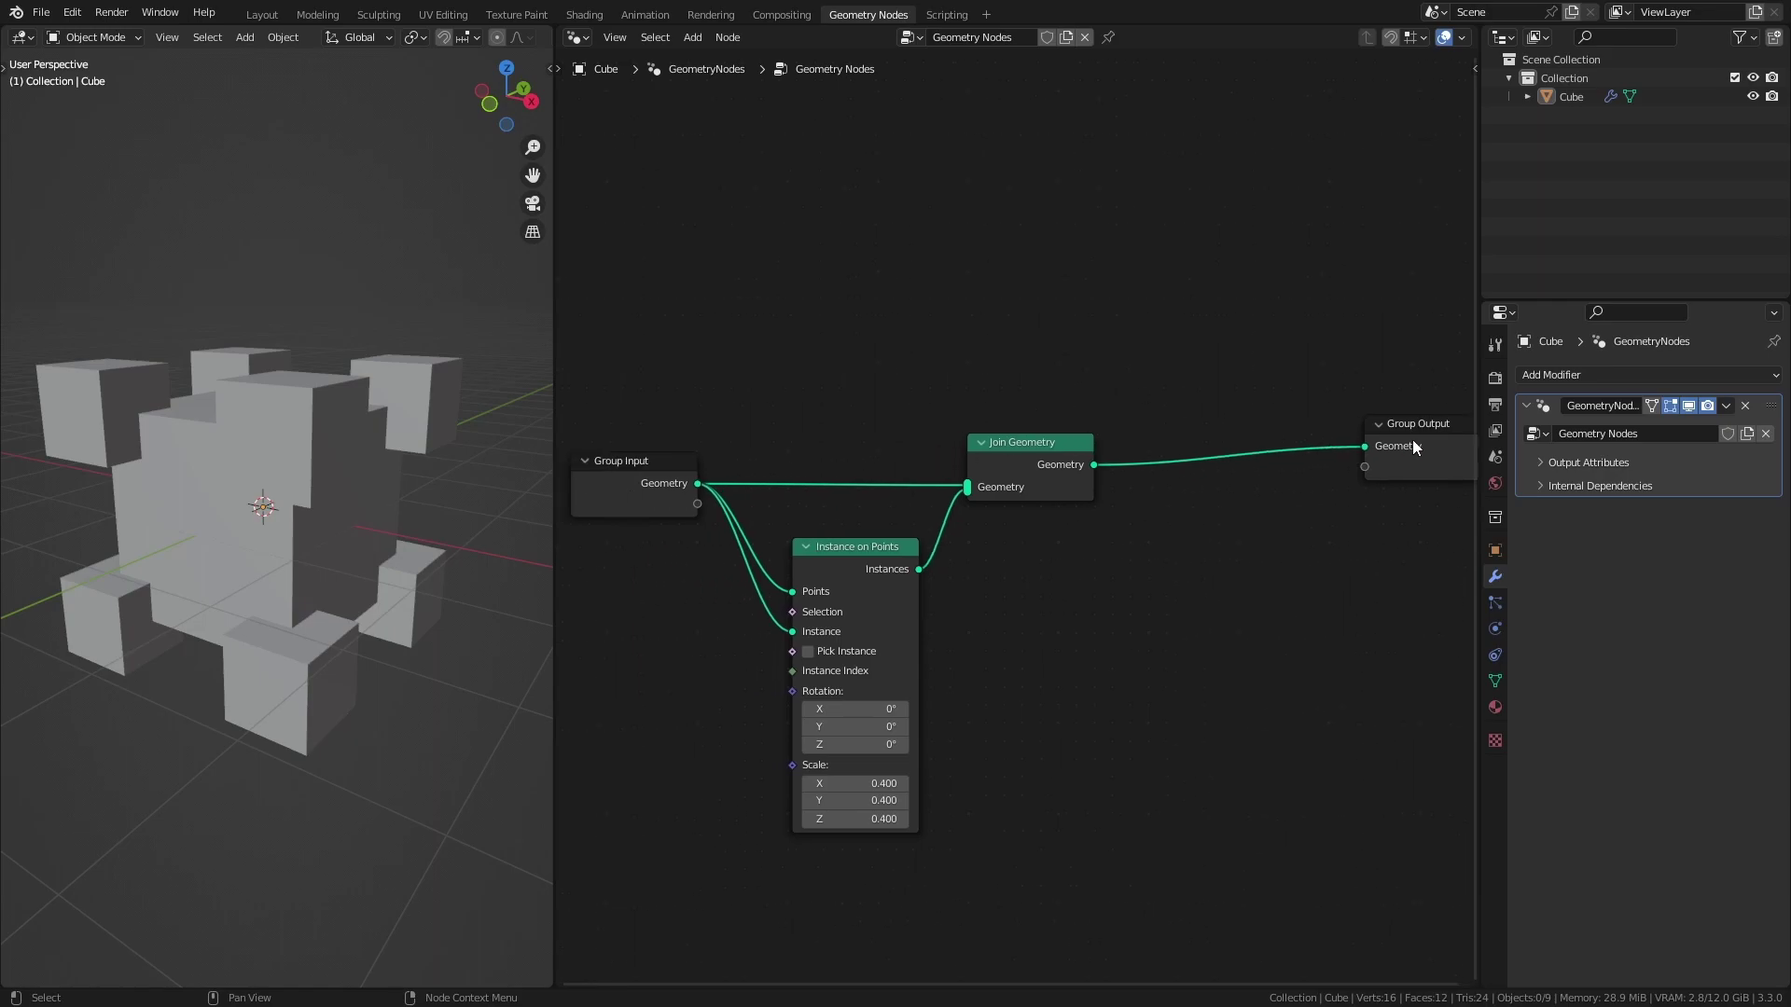
left_click_drag(1355, 445, 1231, 458)
middle_click_drag(1073, 550, 1026, 535)
left_click_drag(1110, 438, 1295, 434)
left_click(898, 462)
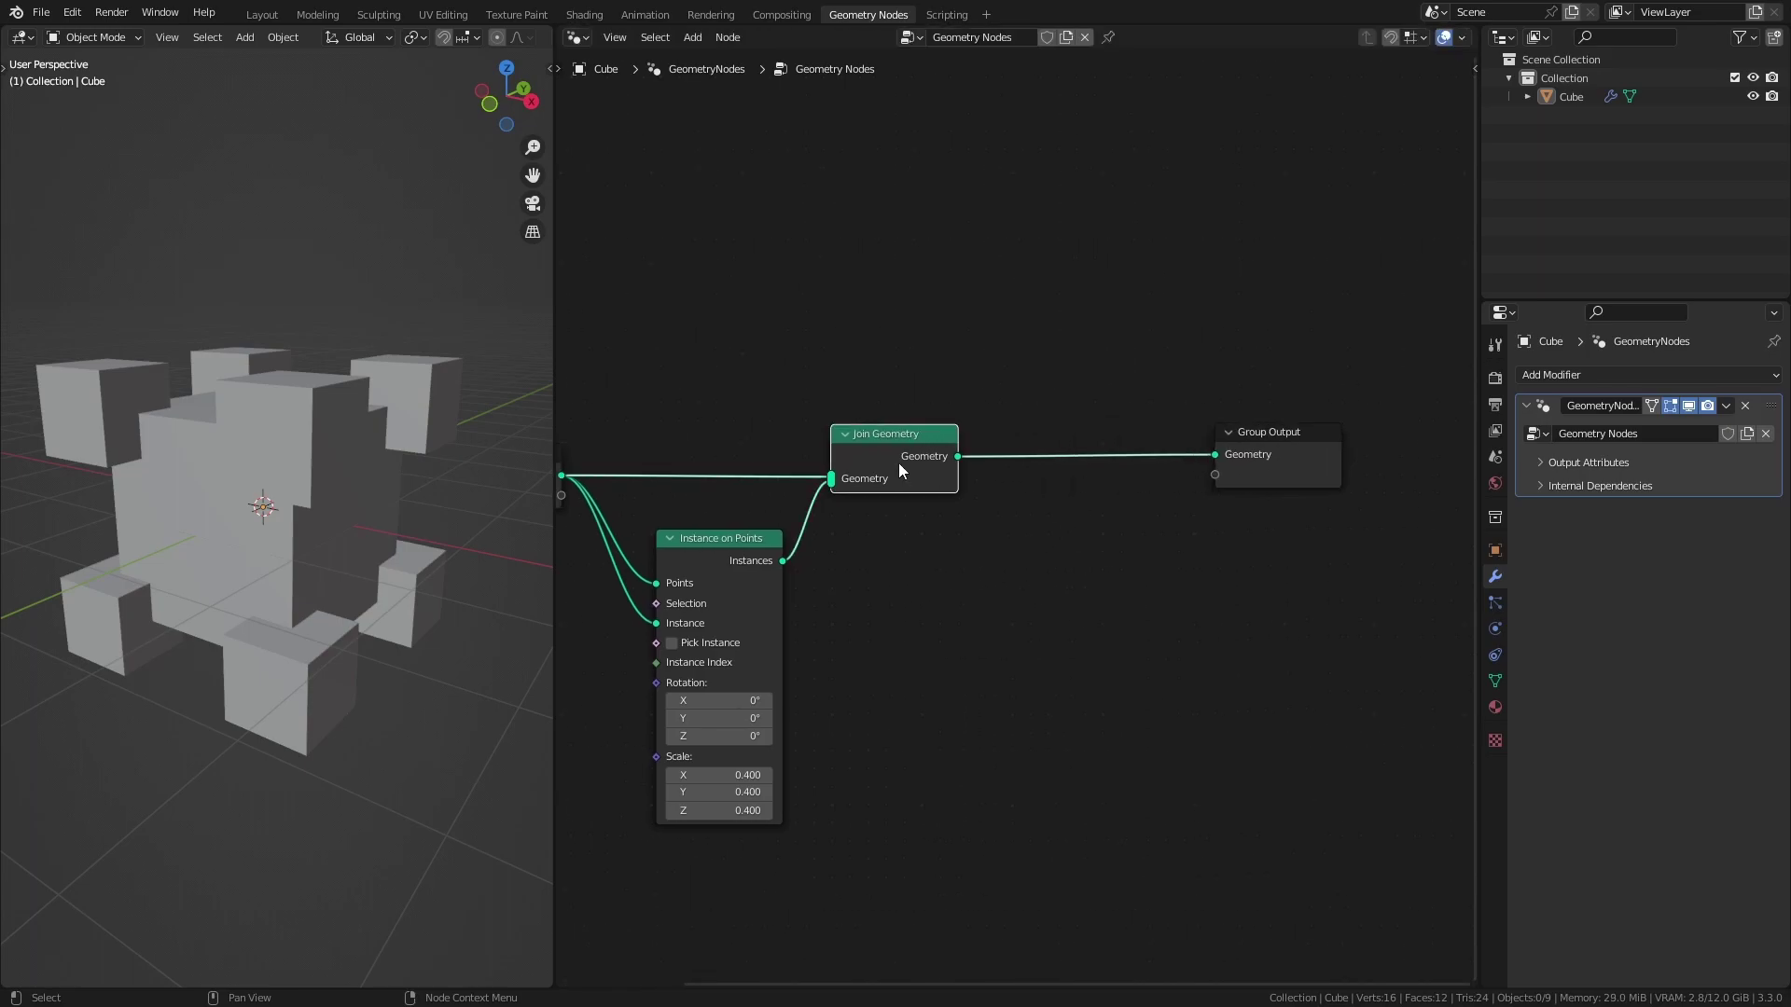
key("shift+d")
left_click(1102, 465)
left_click(776, 564)
key("shift+d")
left_click(873, 552)
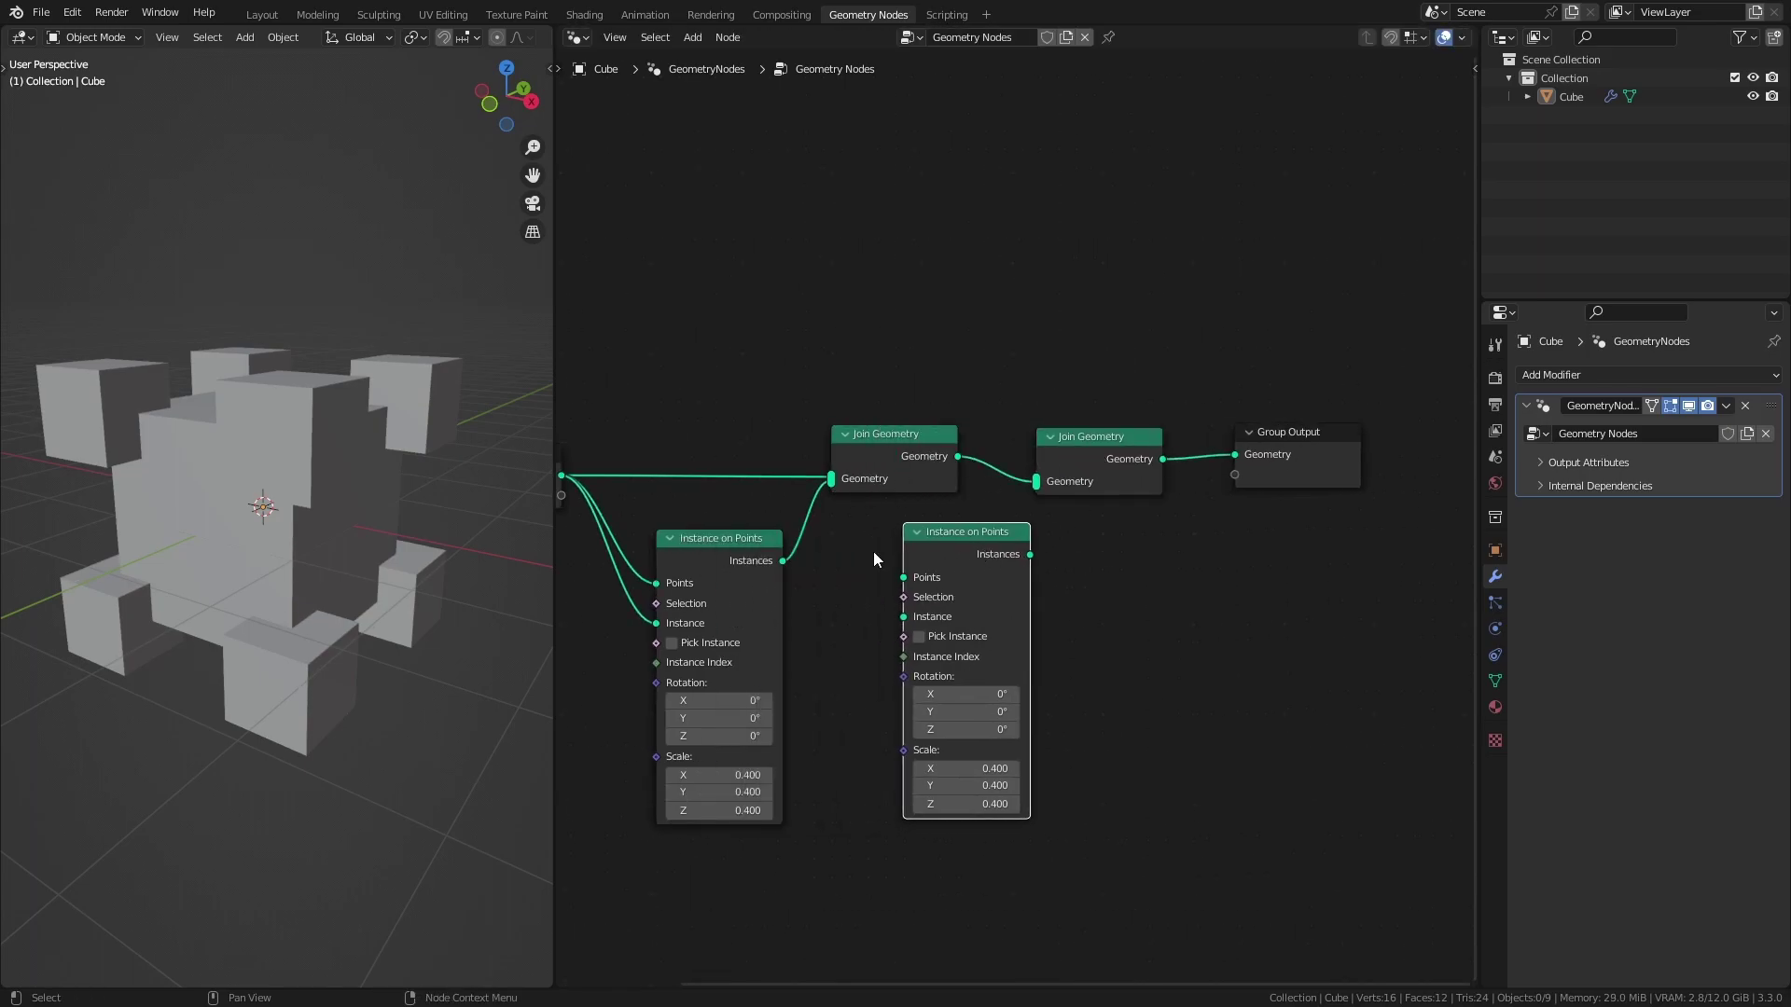
Step: Instance the original cube onto the first level's instances and join them into the output
left_click_drag(784, 560, 902, 577)
middle_click_drag(832, 559, 888, 559)
left_click_drag(618, 476, 965, 616)
left_click_drag(1087, 558, 1093, 481)
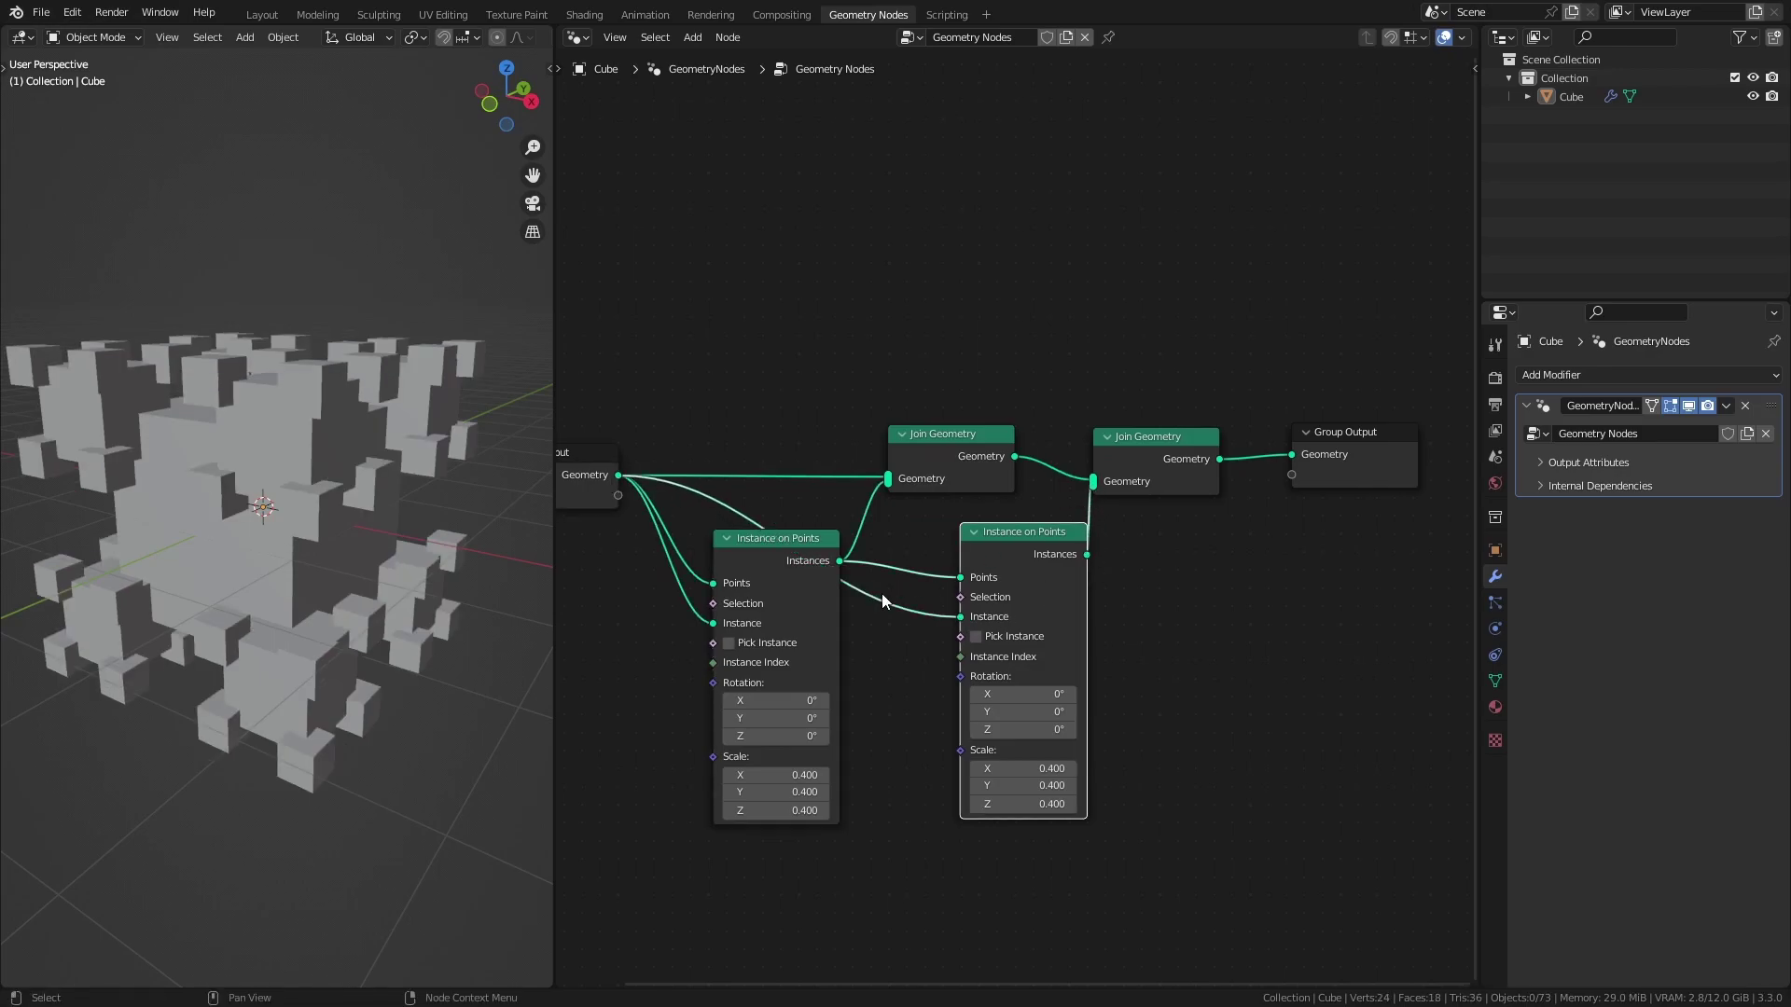
mouse_move(451, 479)
middle_mouse_down()
mouse_move(333, 542)
mouse_move(455, 455)
middle_mouse_up()
Step: Feed Mesh to Points into the first Instance on Points and link the input geometry
left_click_drag(865, 579, 967, 502)
left_click_drag(594, 385, 949, 513)
left_click_drag(1043, 517, 1044, 517)
middle_click_drag(820, 448, 1018, 436)
left_click_drag(695, 436, 1221, 562)
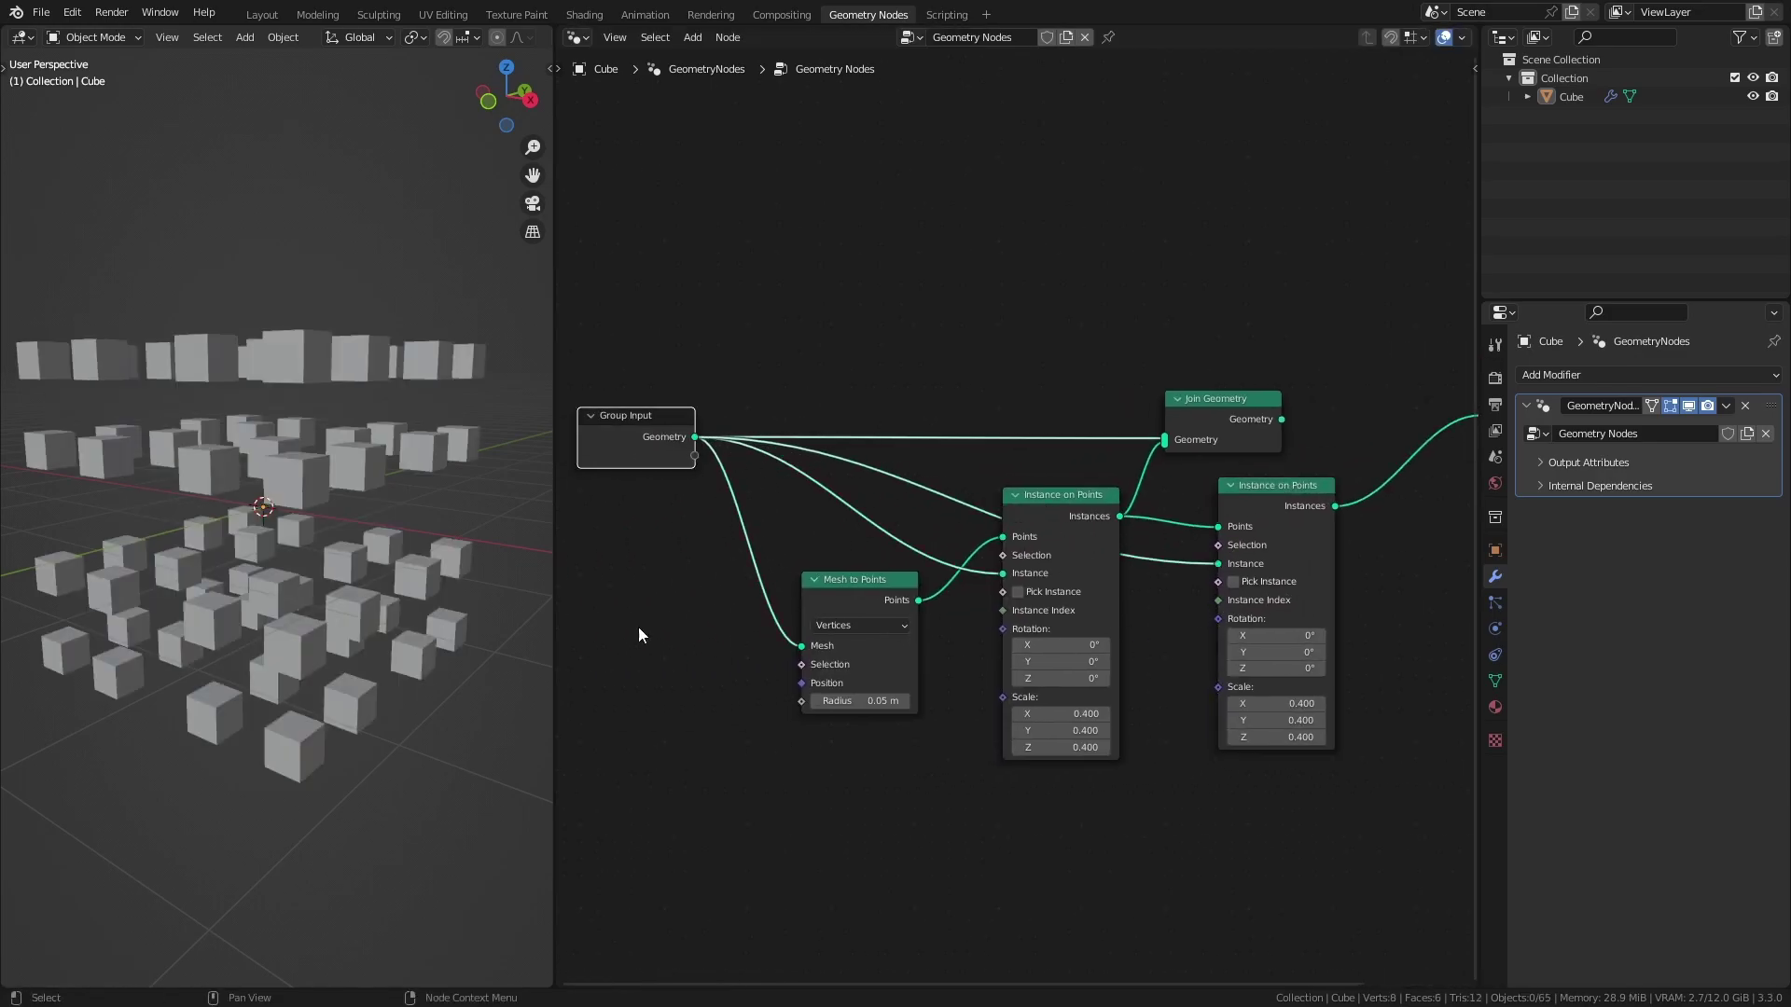
Step: Insert a third Instance on Points before Group Output, instancing the original cube from Group Input Geometry
middle_click_drag(466, 597, 292, 473)
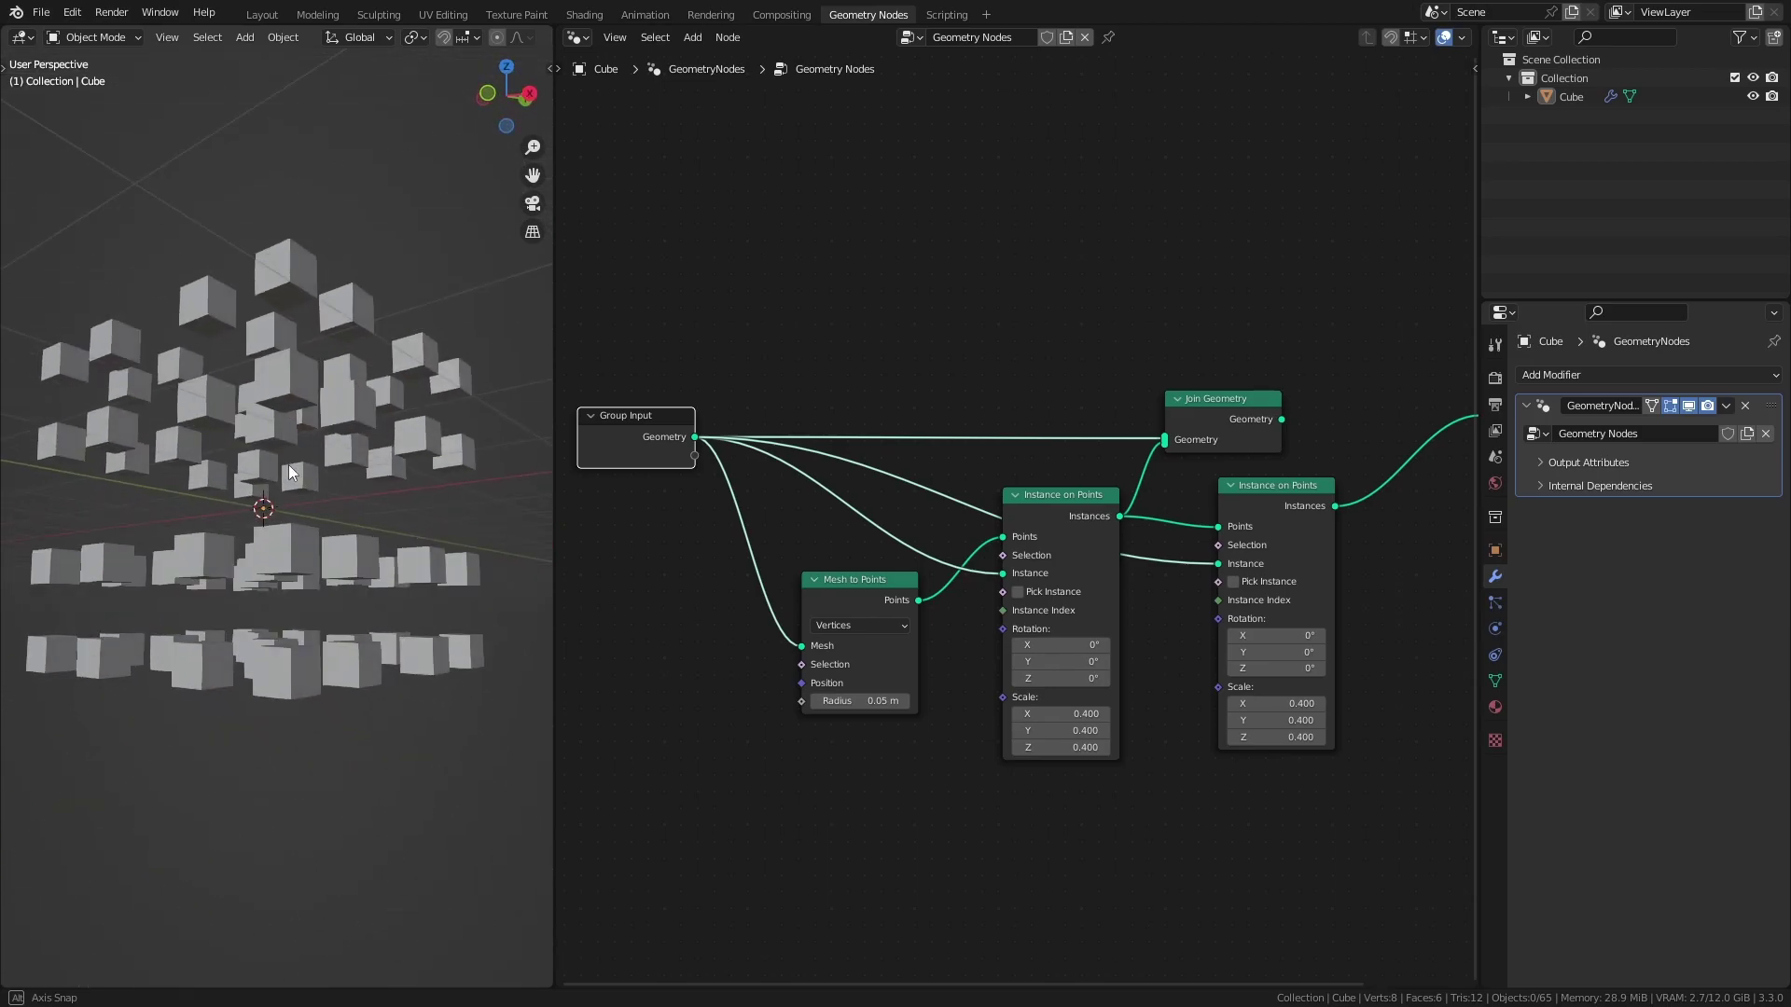
middle_click_drag(310, 574, 308, 494)
middle_click_drag(1273, 520, 968, 540)
left_click(1099, 528)
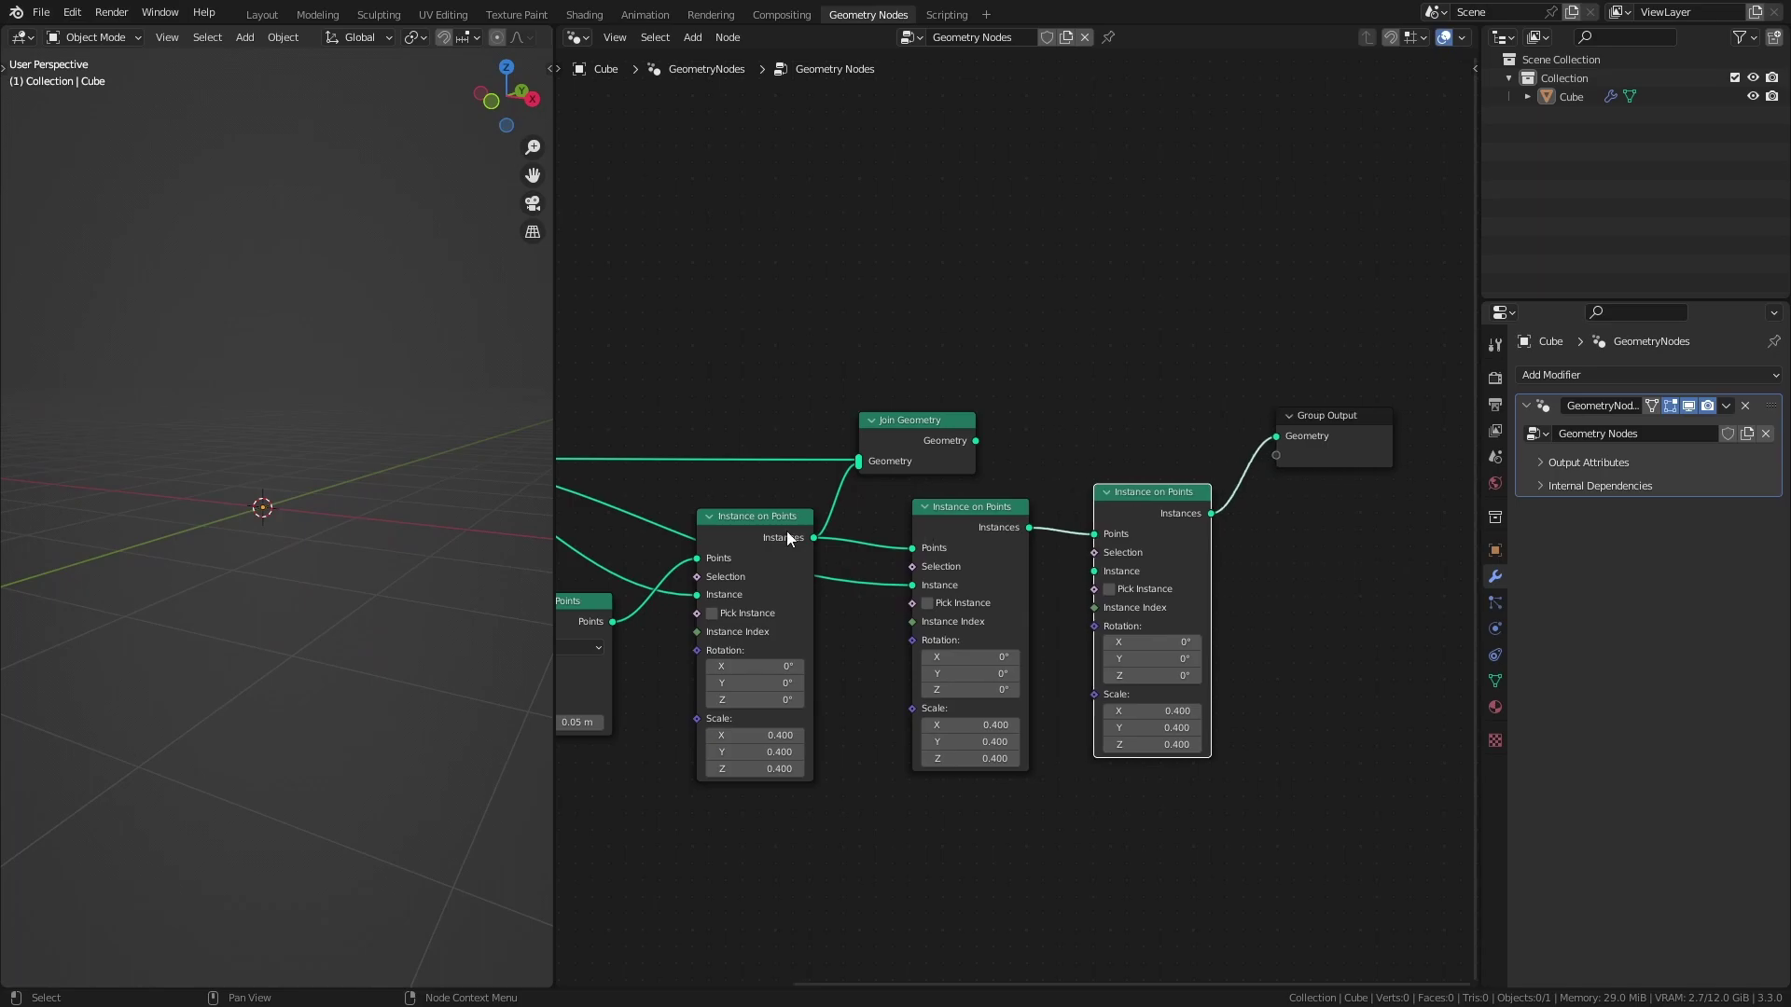
middle_click_drag(474, 476, 690, 474)
left_click_drag(1320, 566, 1321, 566)
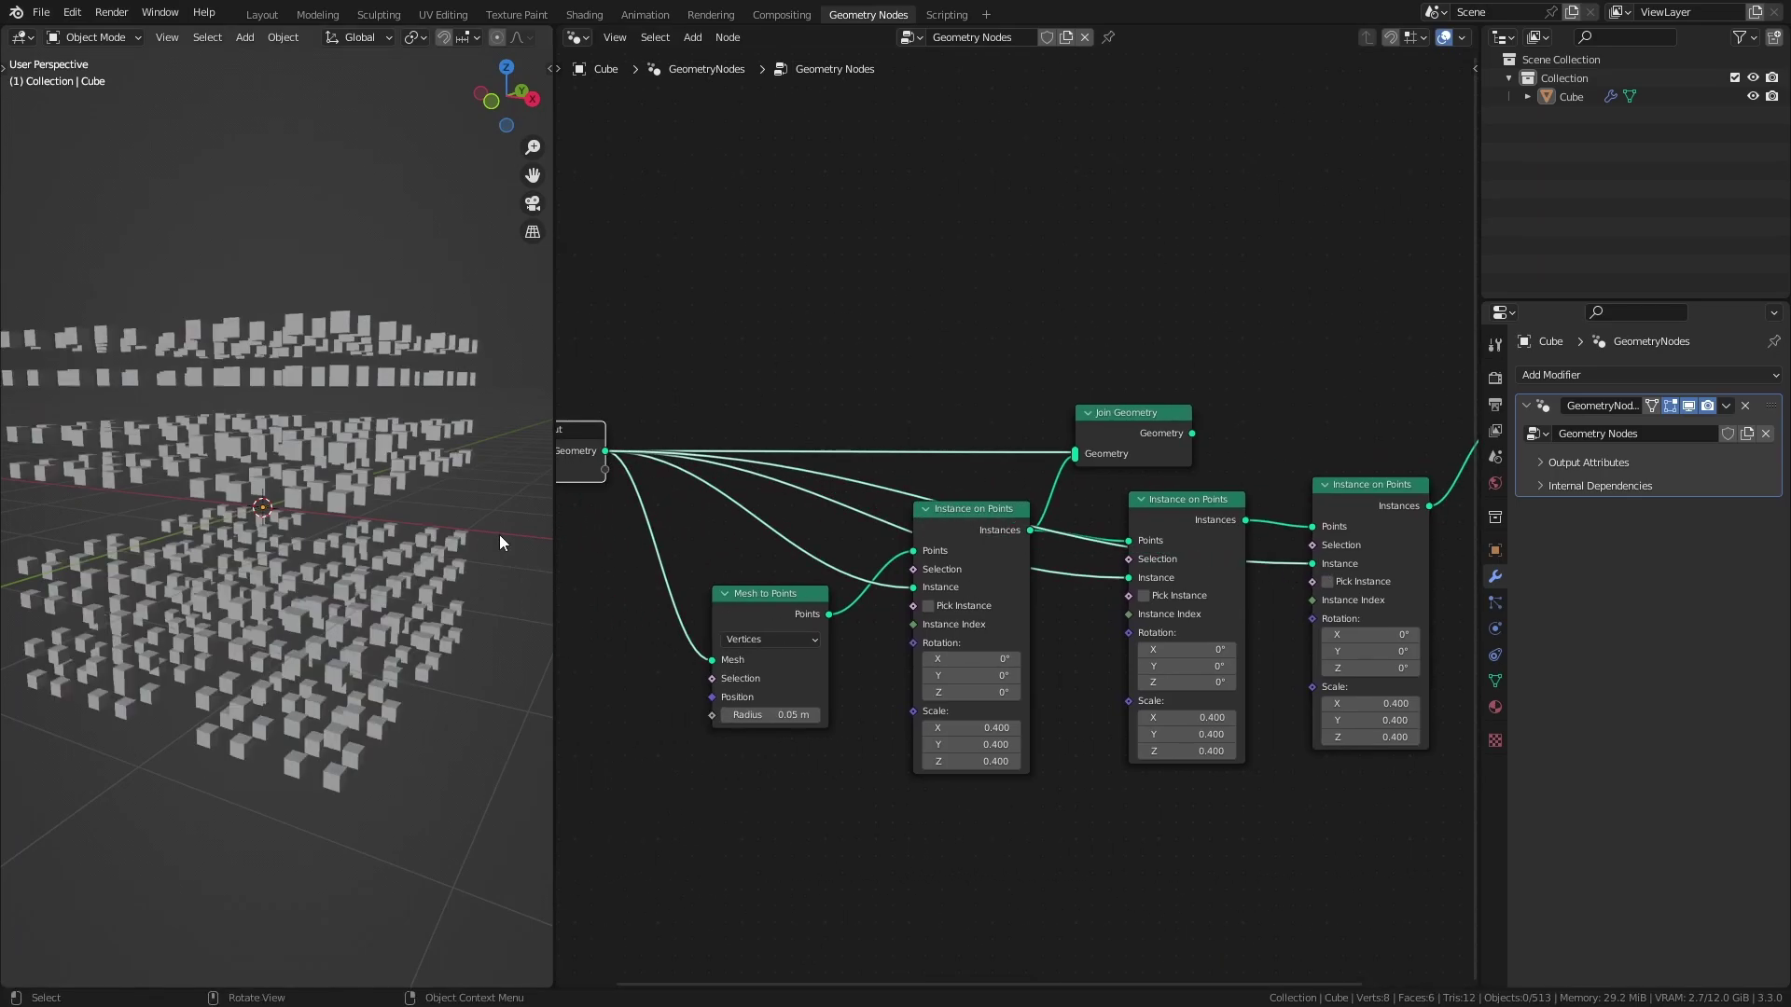
middle_click_drag(500, 535, 317, 421)
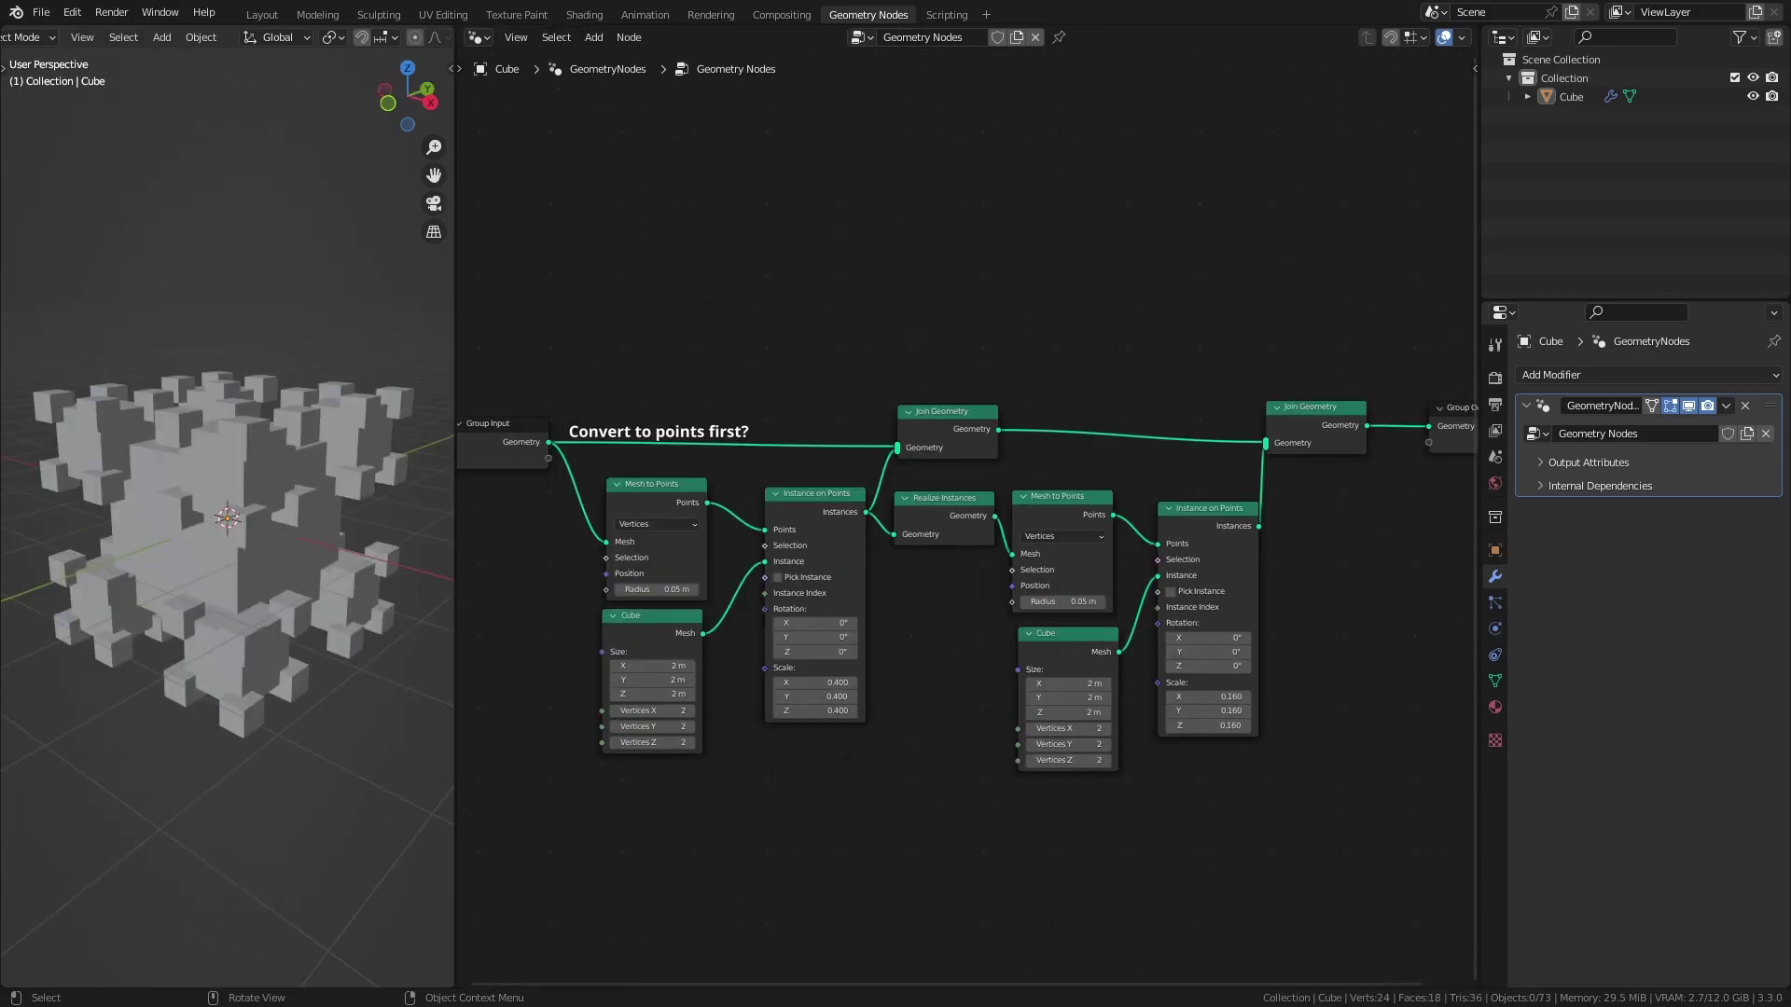